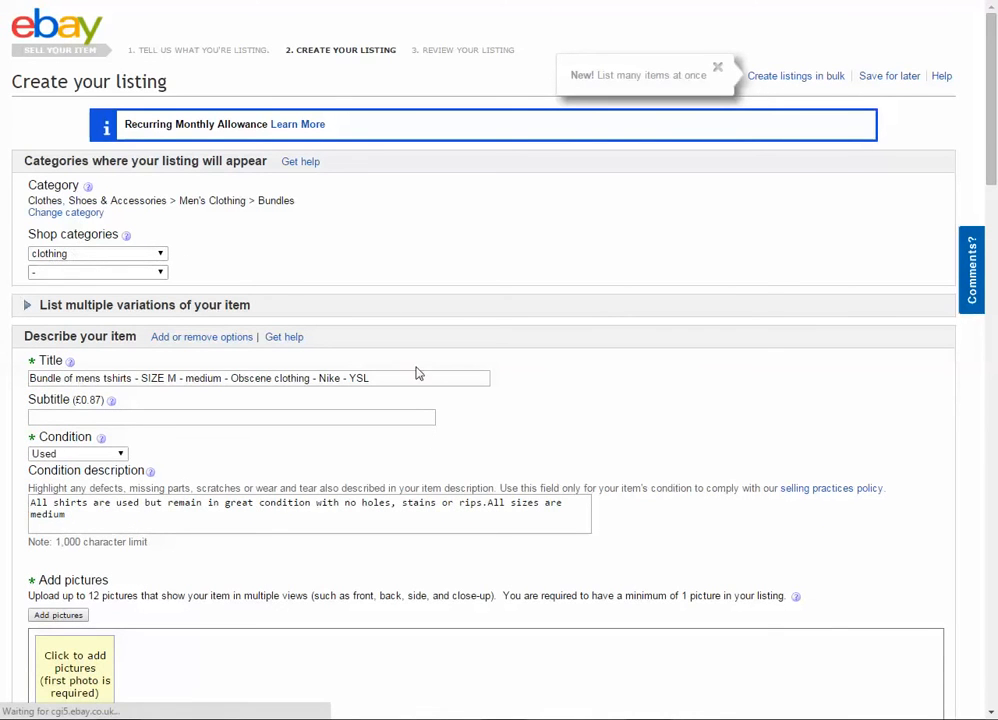
# - Review the draft listing for the medium men's T-shirt bundle, including its condition description, item specifics, details, price, payment and postage settings
pyautogui.scroll(-1, 65, 404)
pyautogui.scroll(-1, 65, 404)
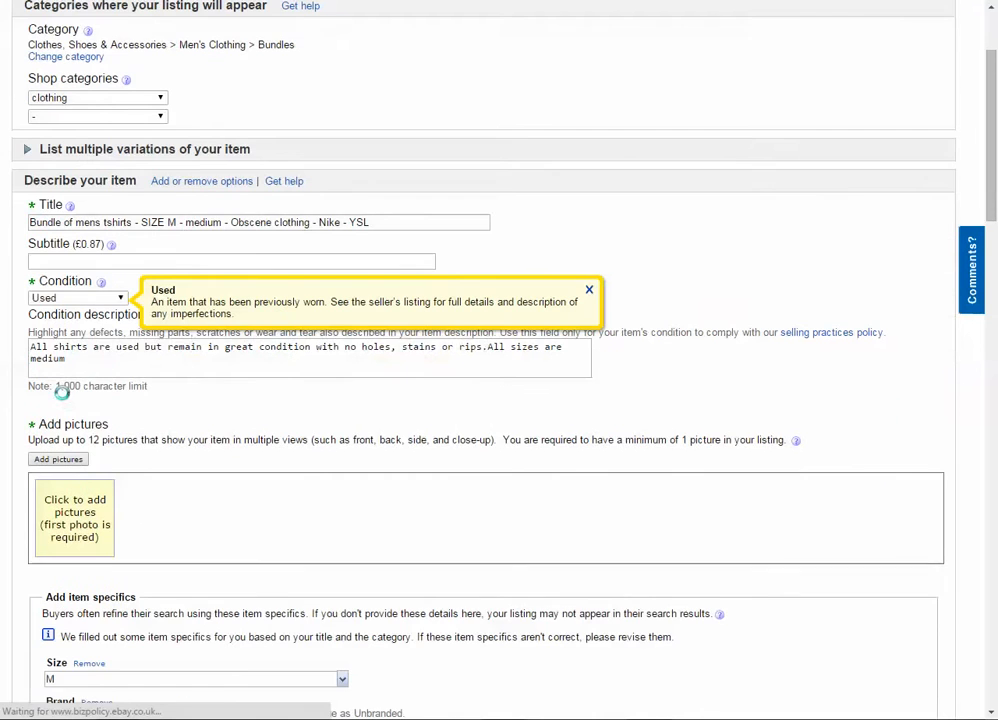
pyautogui.tripleClick(254, 369)
pyautogui.scroll(-1, 133, 369)
pyautogui.scroll(-2, 133, 369)
pyautogui.scroll(-3, 33, 443)
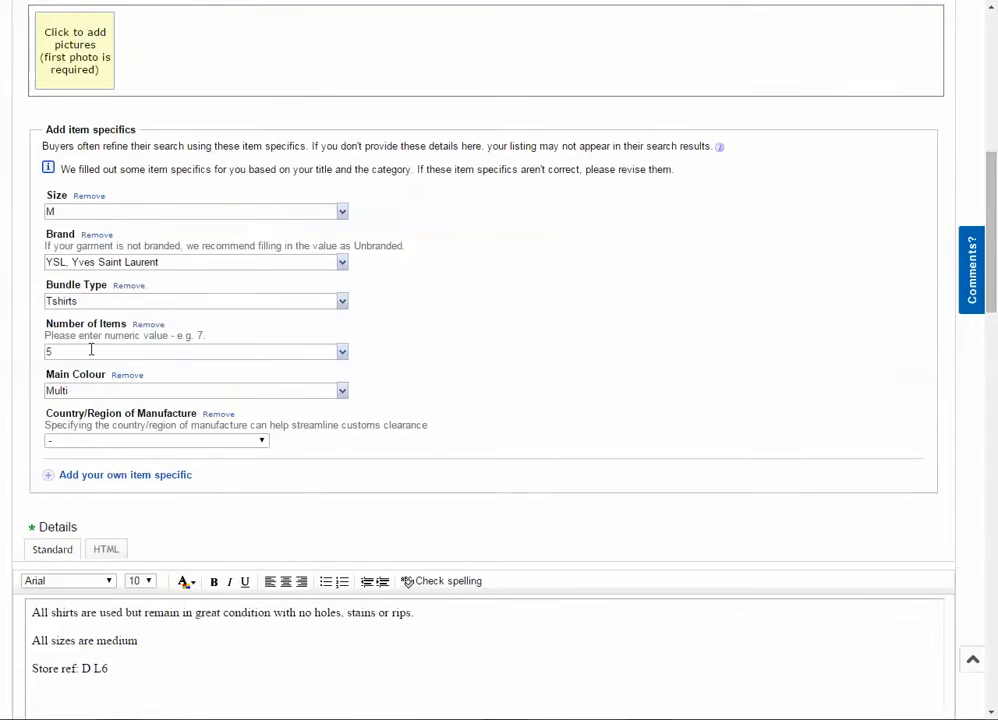
pyautogui.scroll(-2, 91, 278)
pyautogui.scroll(-3, 105, 372)
pyautogui.scroll(-1, 155, 297)
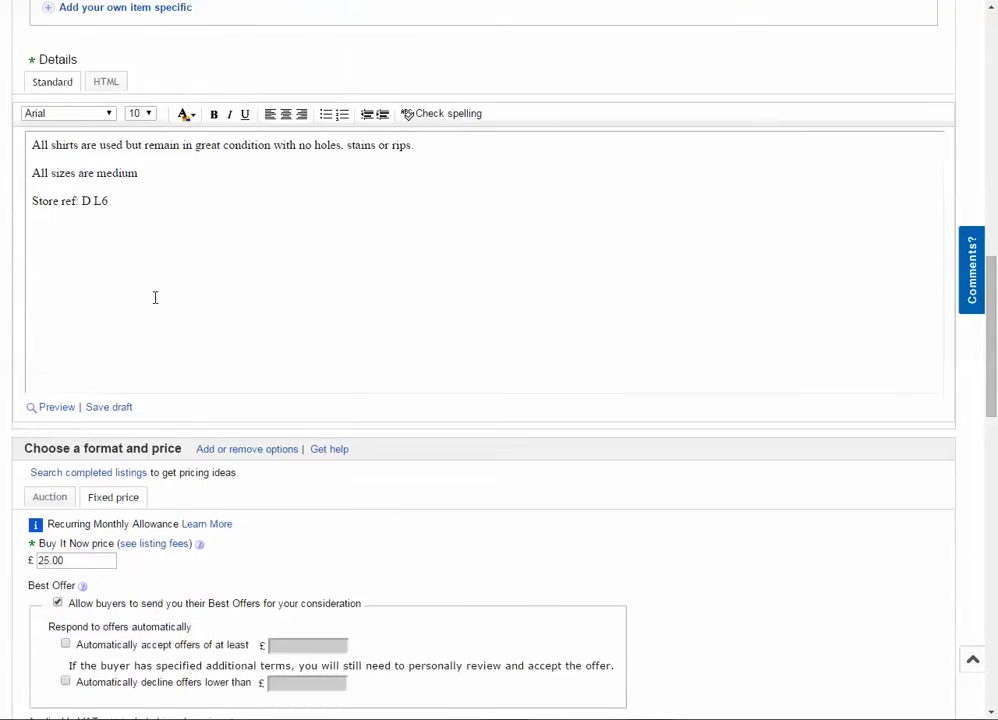
pyautogui.scroll(-8, 155, 297)
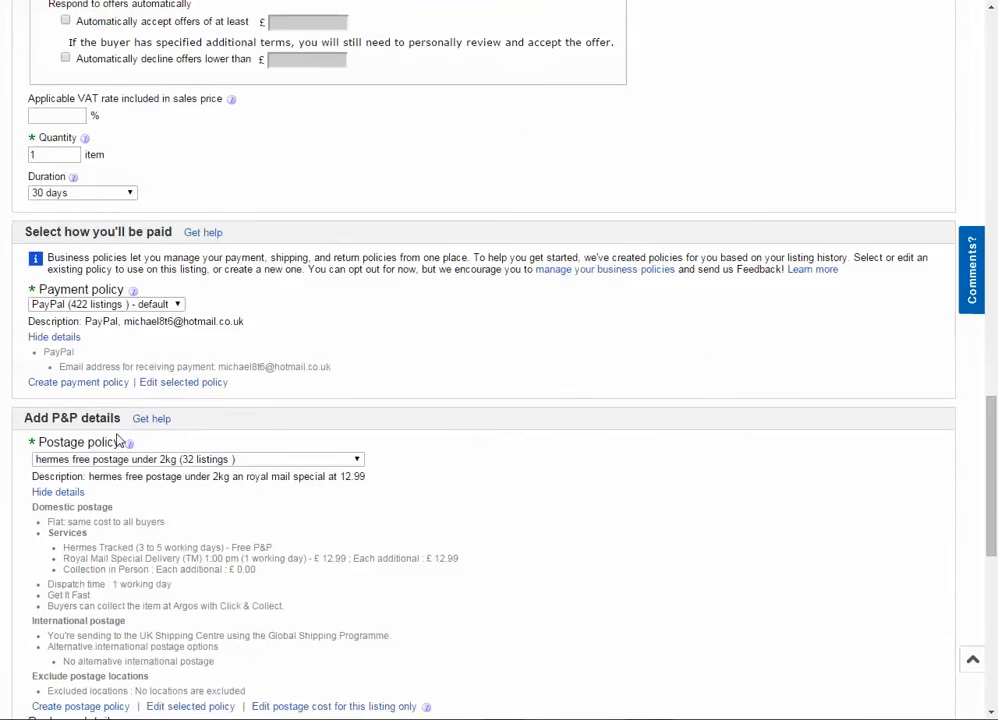
pyautogui.scroll(15, 117, 440)
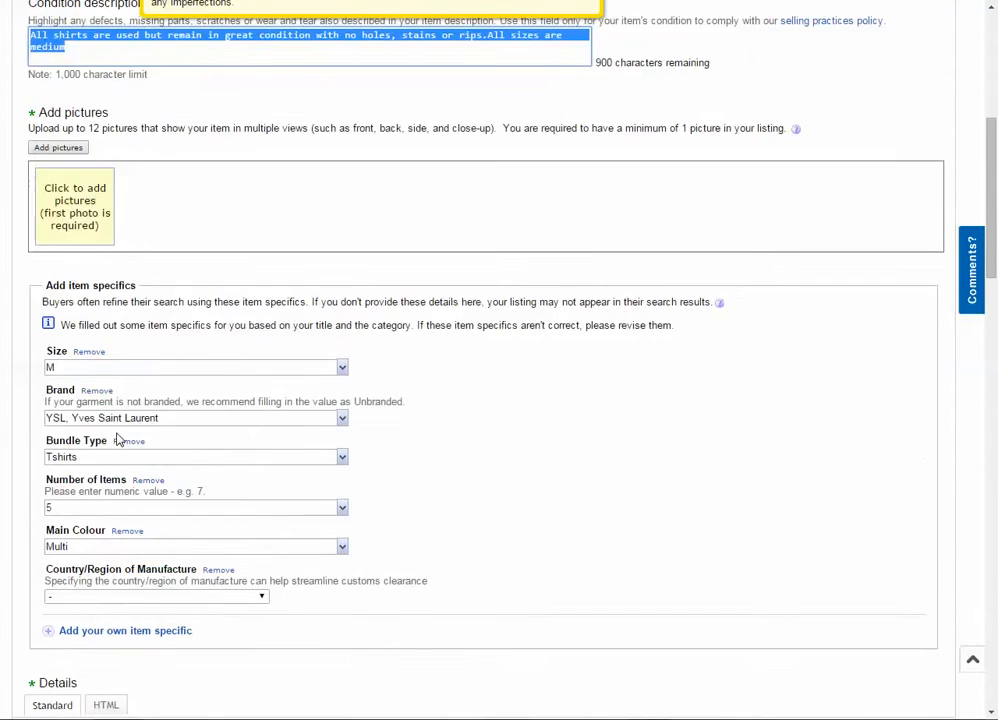
pyautogui.scroll(3, 117, 440)
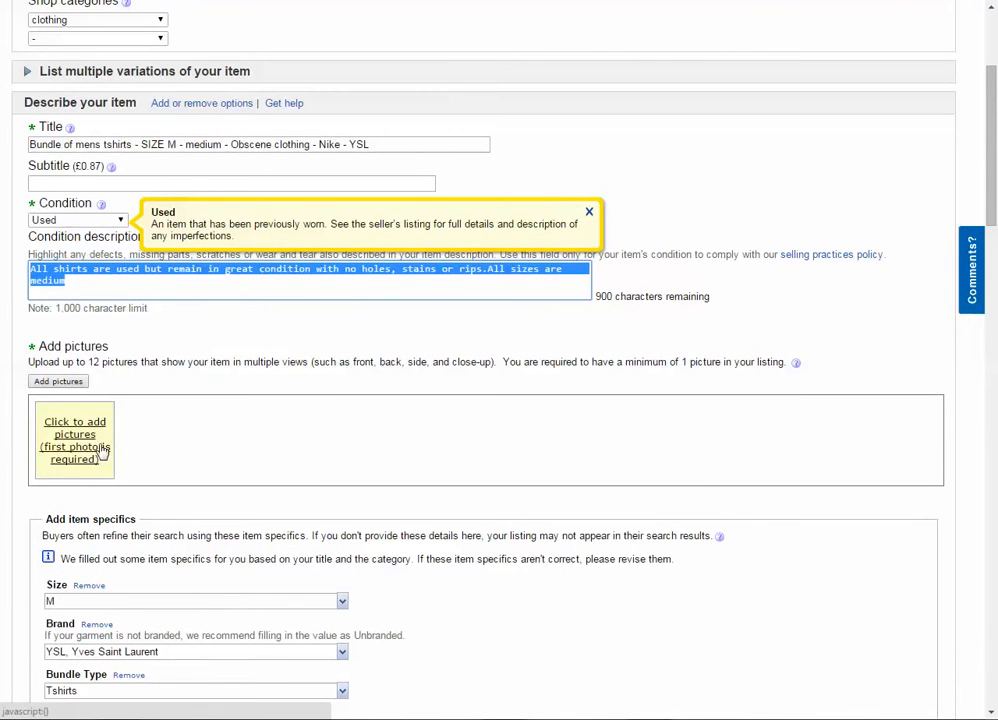
# - Leave the draft listing form and check the unfinished T-shirt bundle listings on the Sell page
pyautogui.click(300, 1)
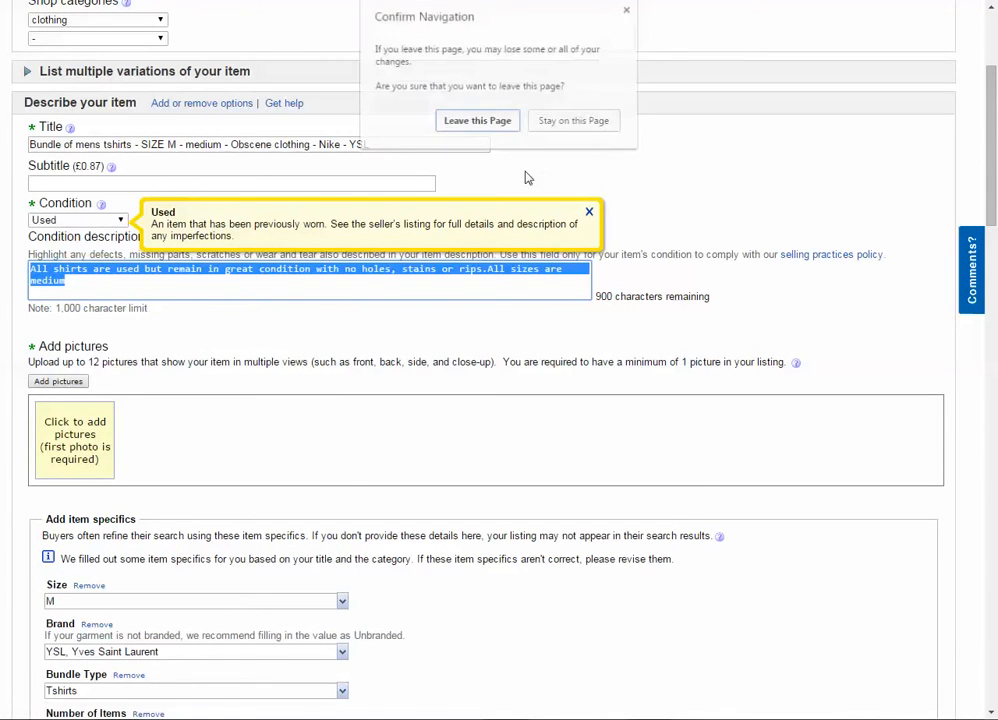
pyautogui.click(479, 120)
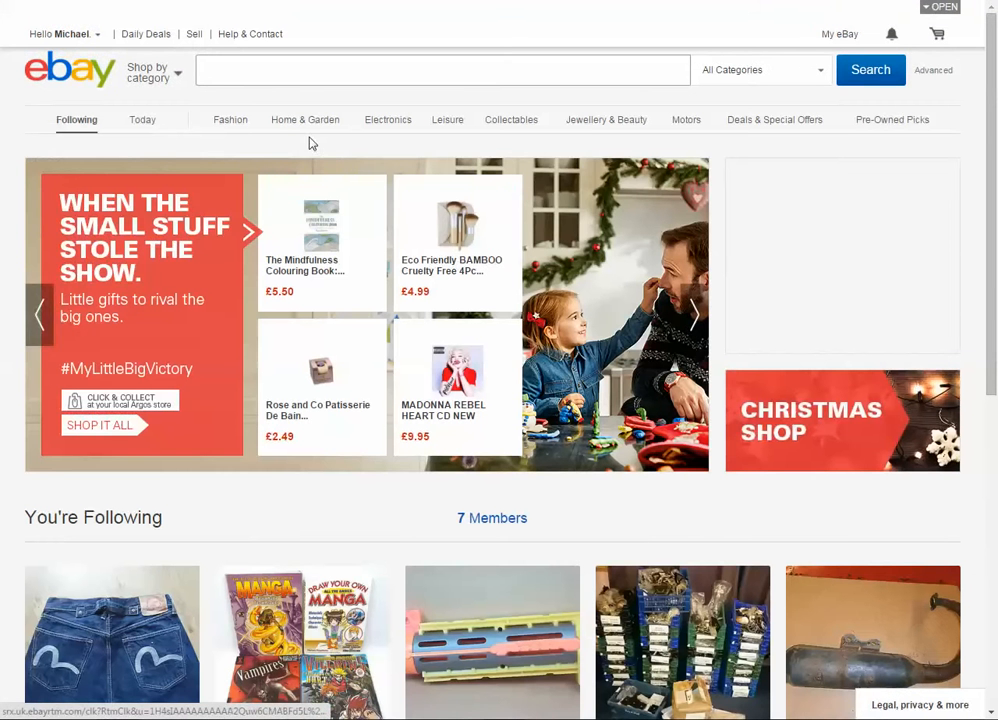
pyautogui.moveTo(334, 116)
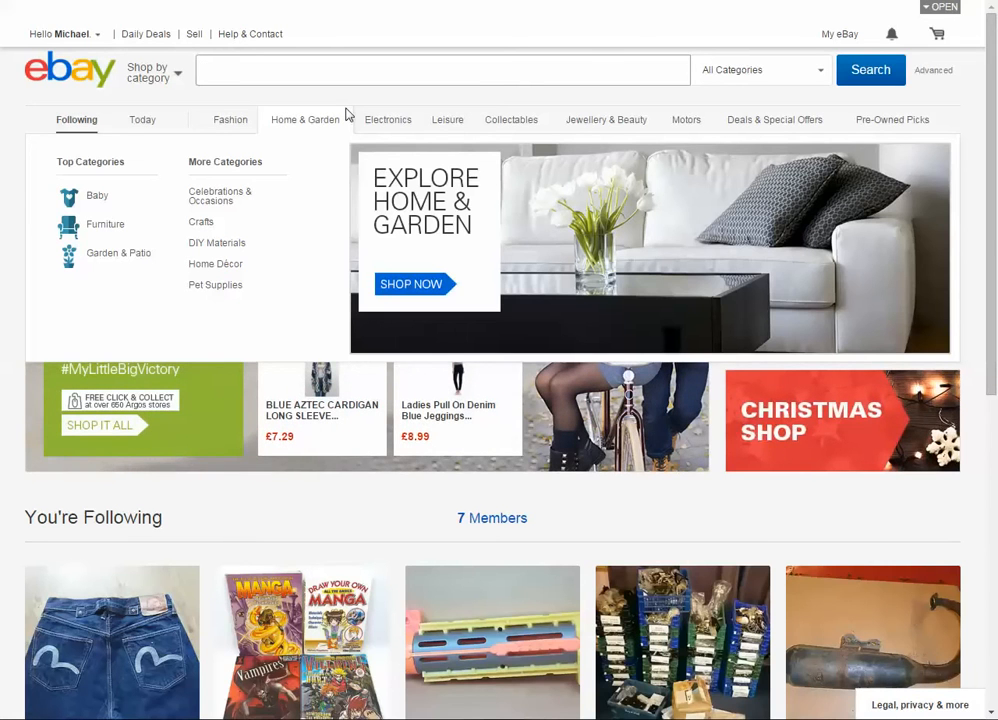
pyautogui.click(194, 33)
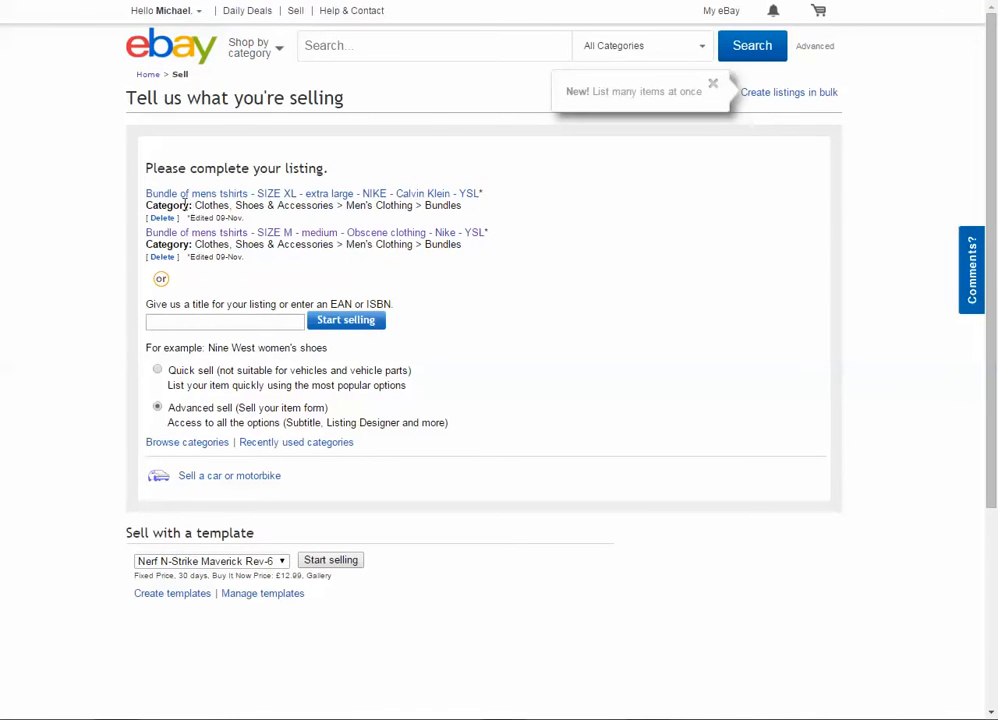
pyautogui.moveTo(150, 152); pyautogui.dragTo(360, 222)
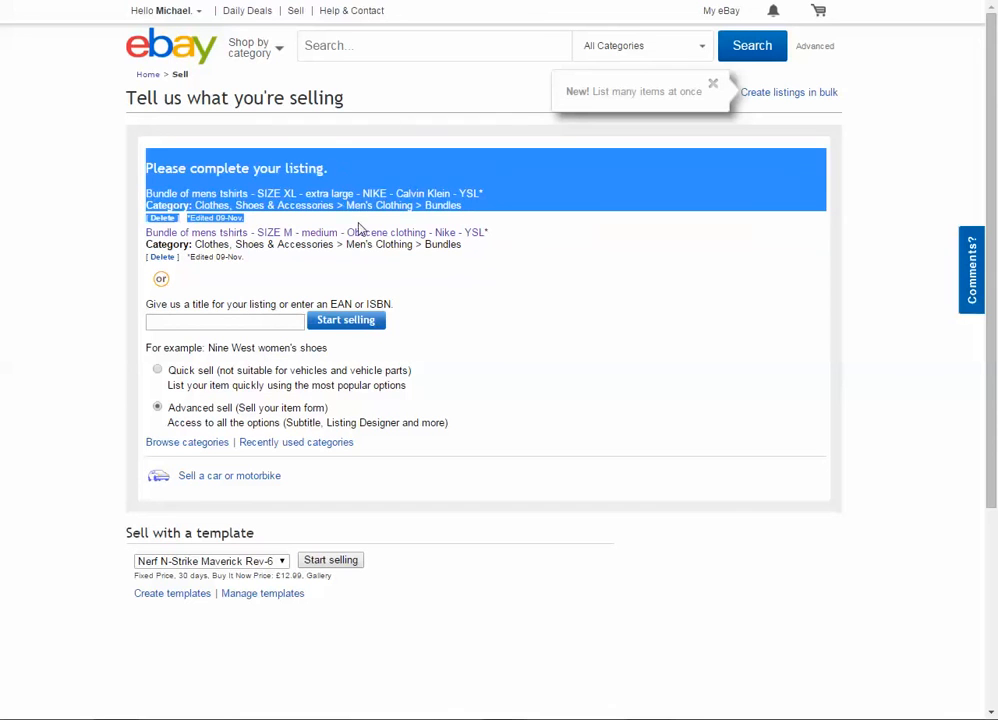
pyautogui.click(322, 219)
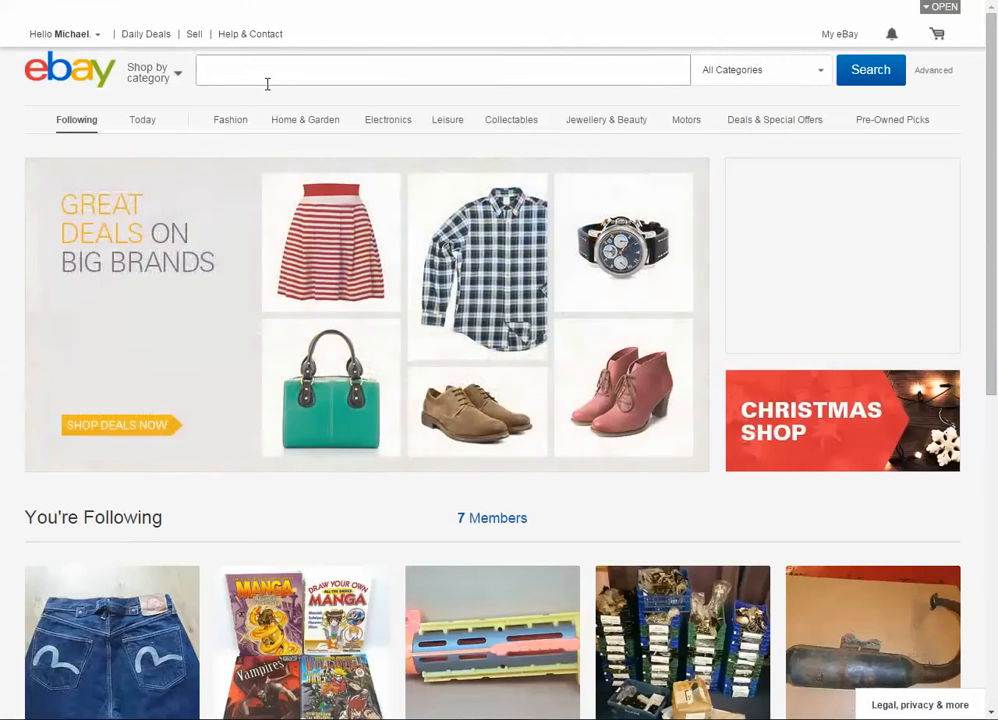
# - Search all categories for "ysl shirt small"
pyautogui.moveTo(272, 112)
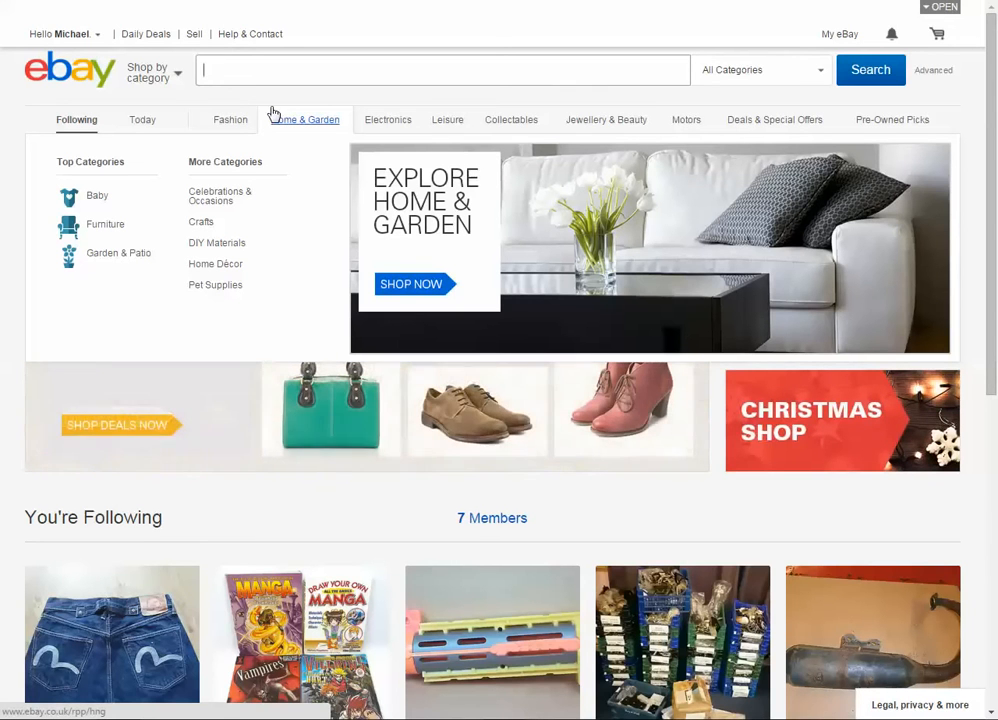
pyautogui.write('ysl shirt small')
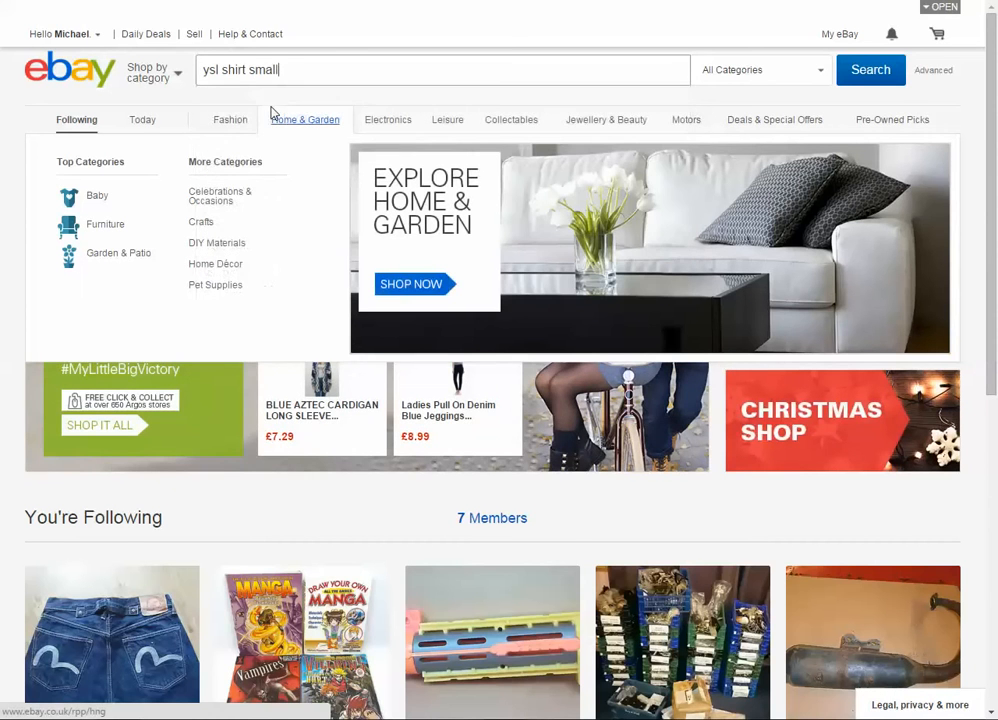
pyautogui.press('Return')
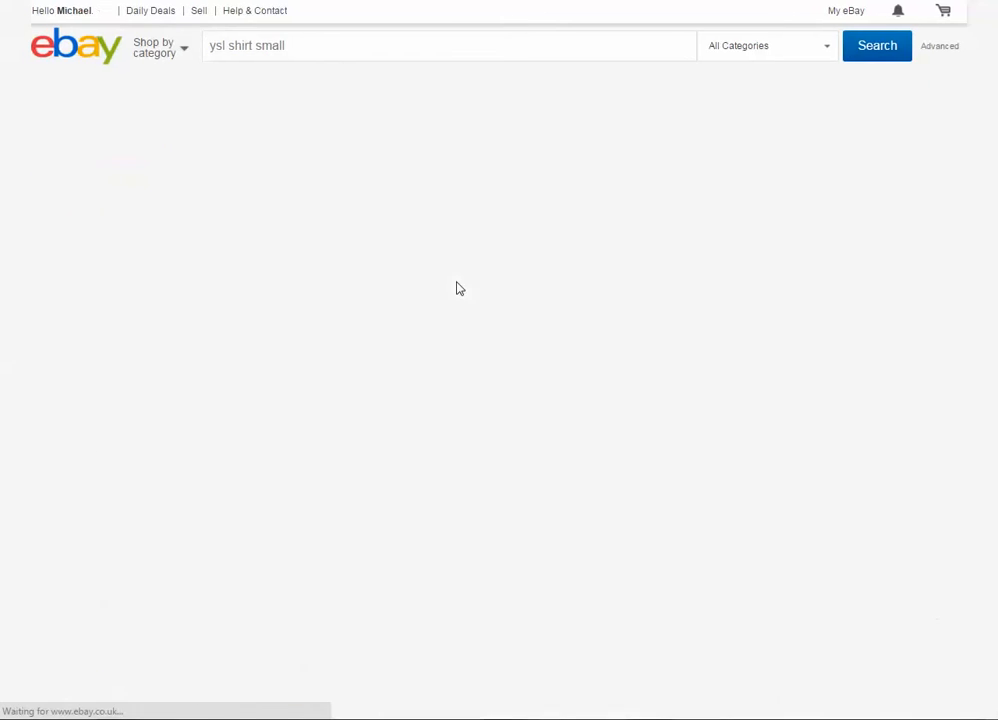
# - Look over the Buy it now results and filter them to Used condition
pyautogui.scroll(-1, 452, 287)
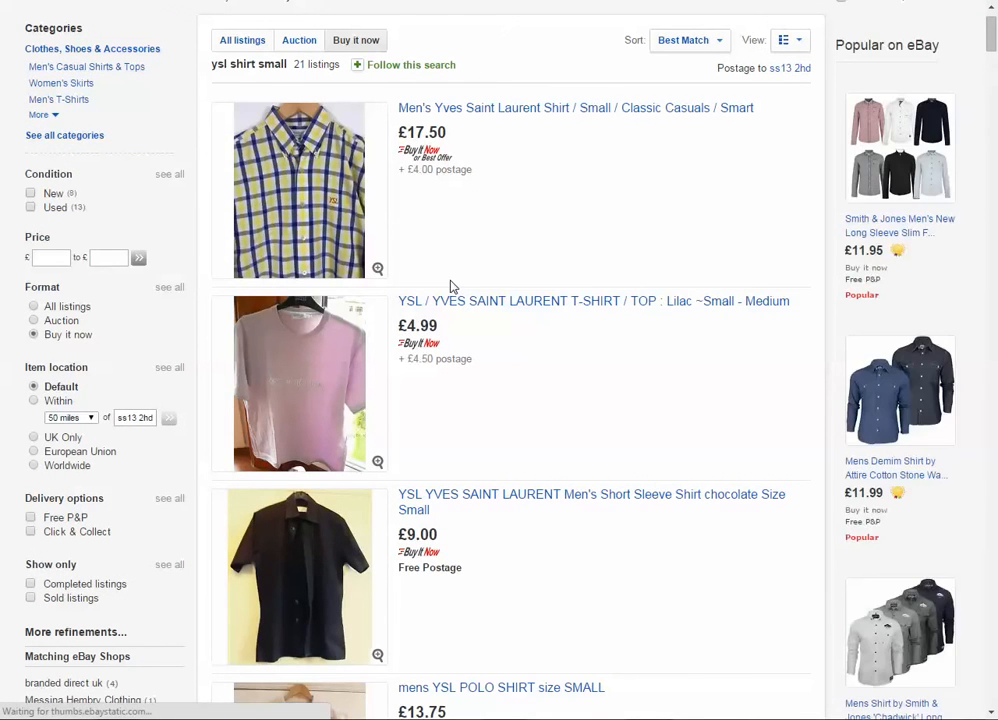
pyautogui.scroll(1, 428, 270)
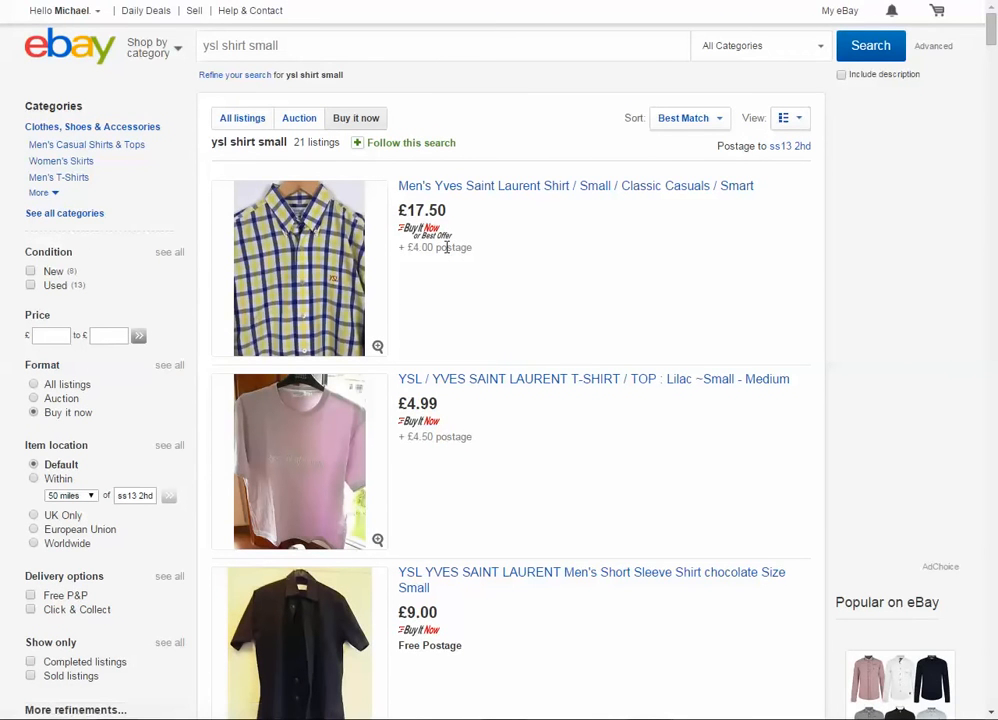
pyautogui.scroll(-1, 446, 247)
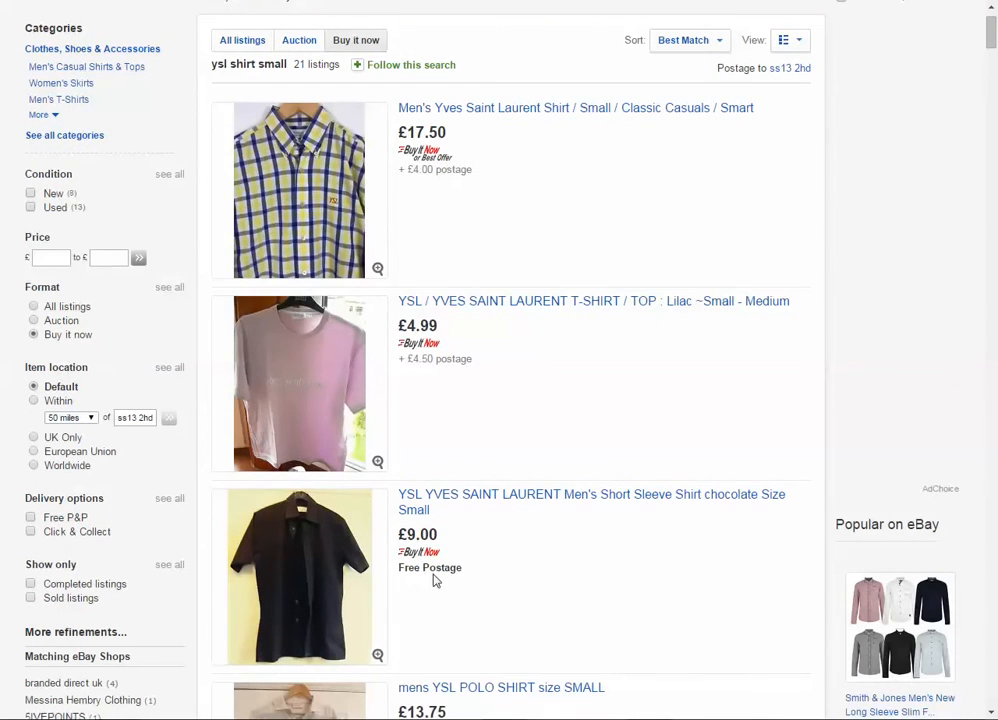
pyautogui.scroll(1, 440, 580)
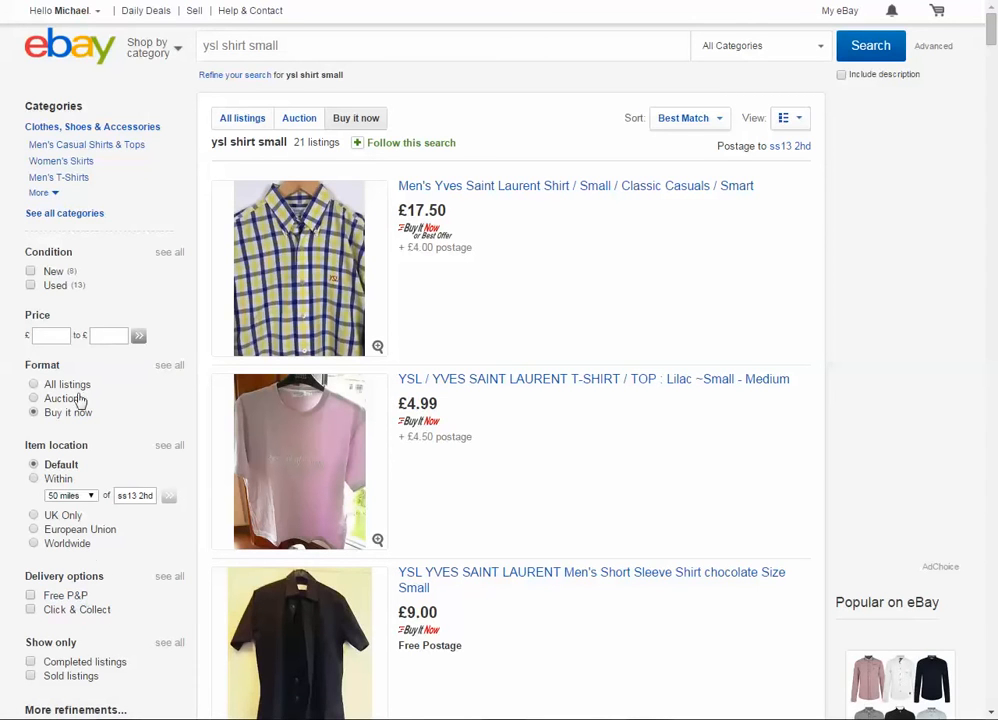
pyautogui.click(30, 290)
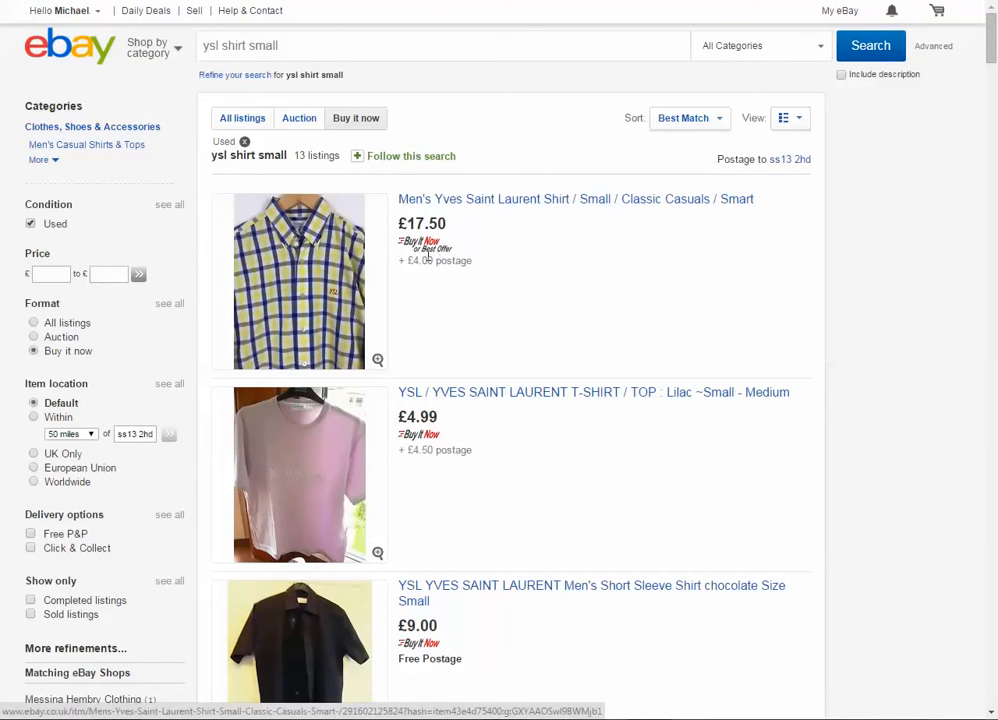
# - Skim the used YSL shirt results and check how many listings match
pyautogui.scroll(-5, 403, 245)
pyautogui.scroll(-6, 403, 245)
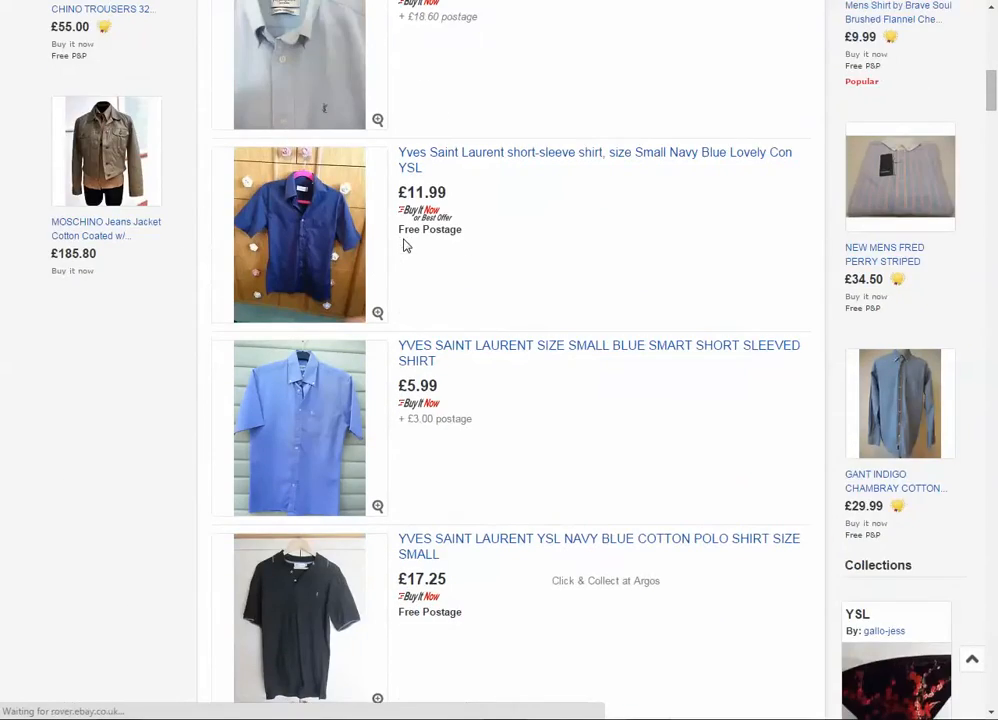
pyautogui.scroll(11, 403, 245)
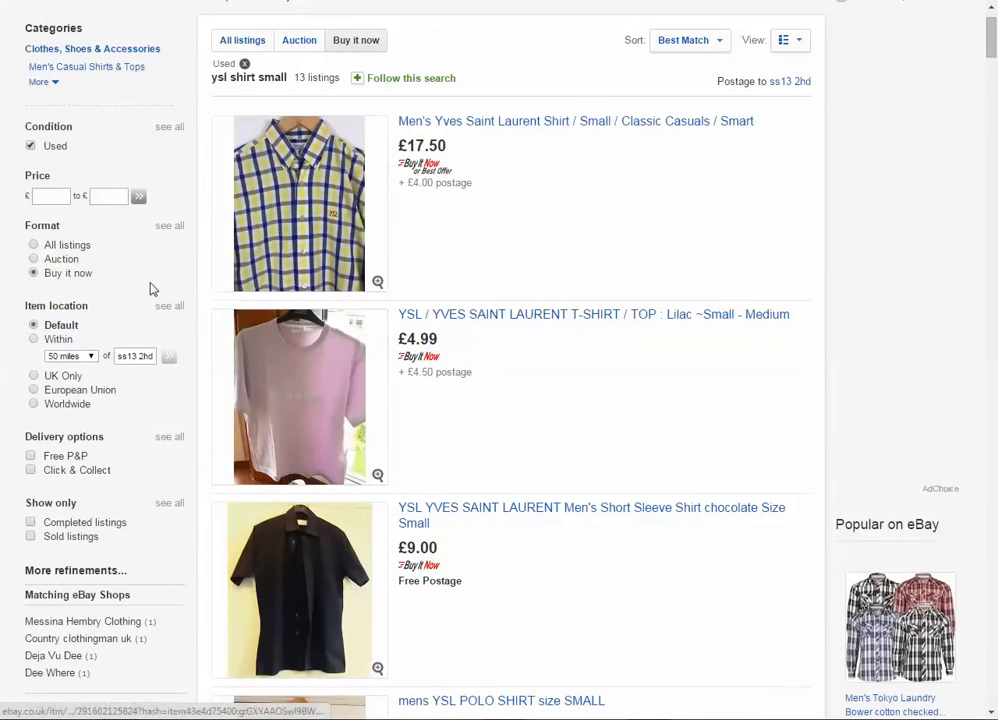
pyautogui.scroll(2, 150, 289)
pyautogui.tripleClick(306, 160)
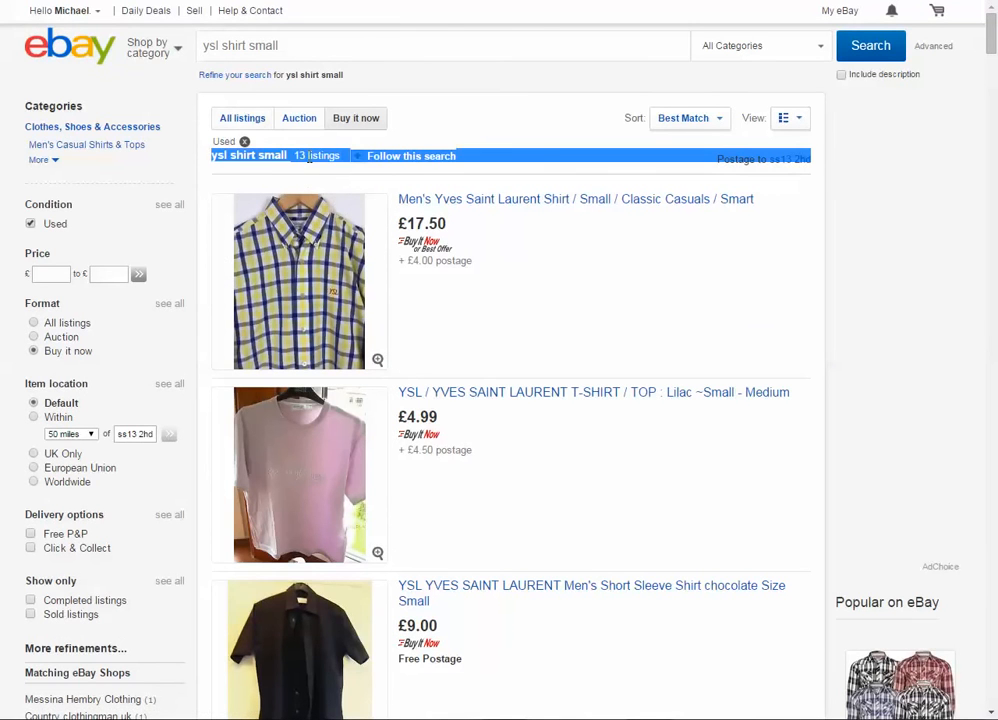
pyautogui.moveTo(294, 156); pyautogui.dragTo(332, 160)
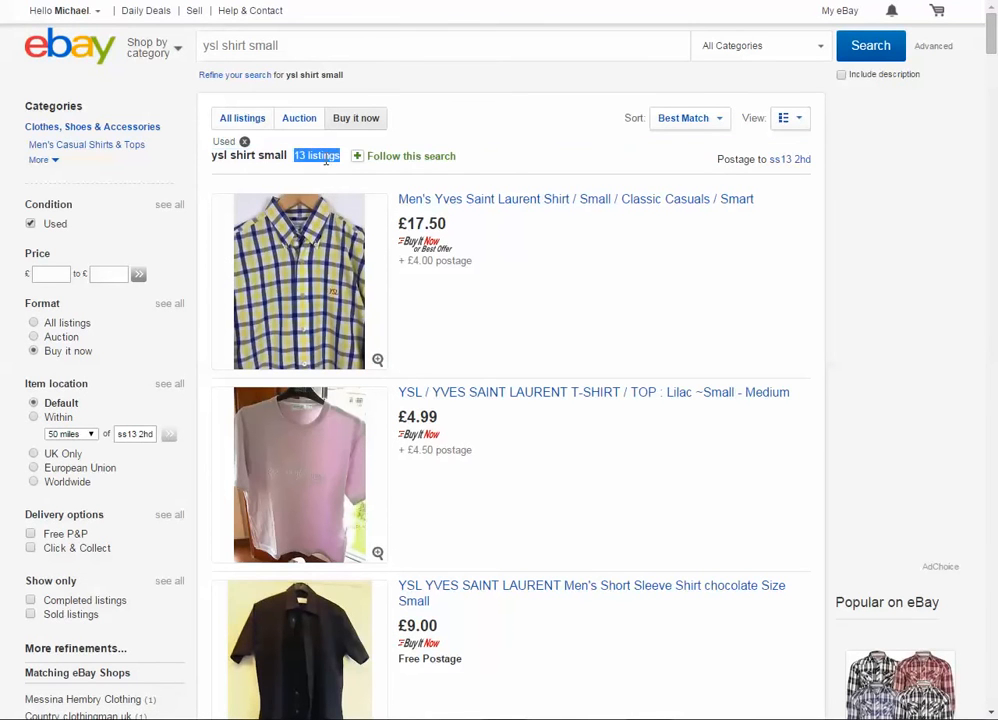
pyautogui.click(498, 325)
# - Examine the price and postage of the first result, the checked Men's Yves Saint Laurent Classic Casuals shirt
pyautogui.scroll(-1, 479, 331)
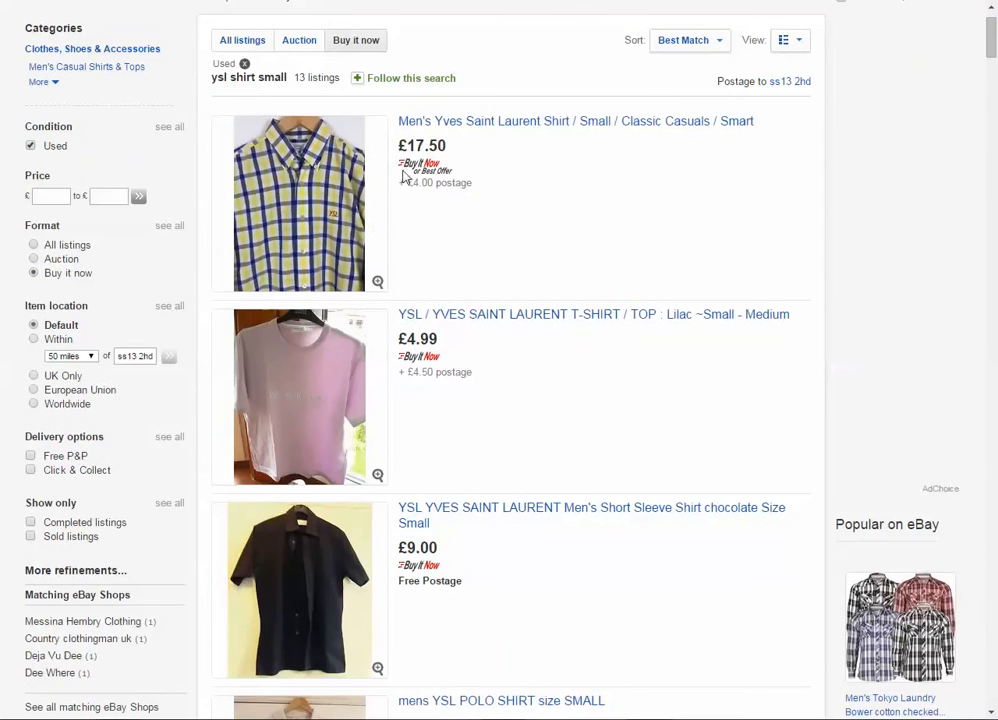
pyautogui.scroll(-1, 445, 208)
pyautogui.scroll(1, 410, 197)
pyautogui.moveTo(397, 121); pyautogui.dragTo(441, 146)
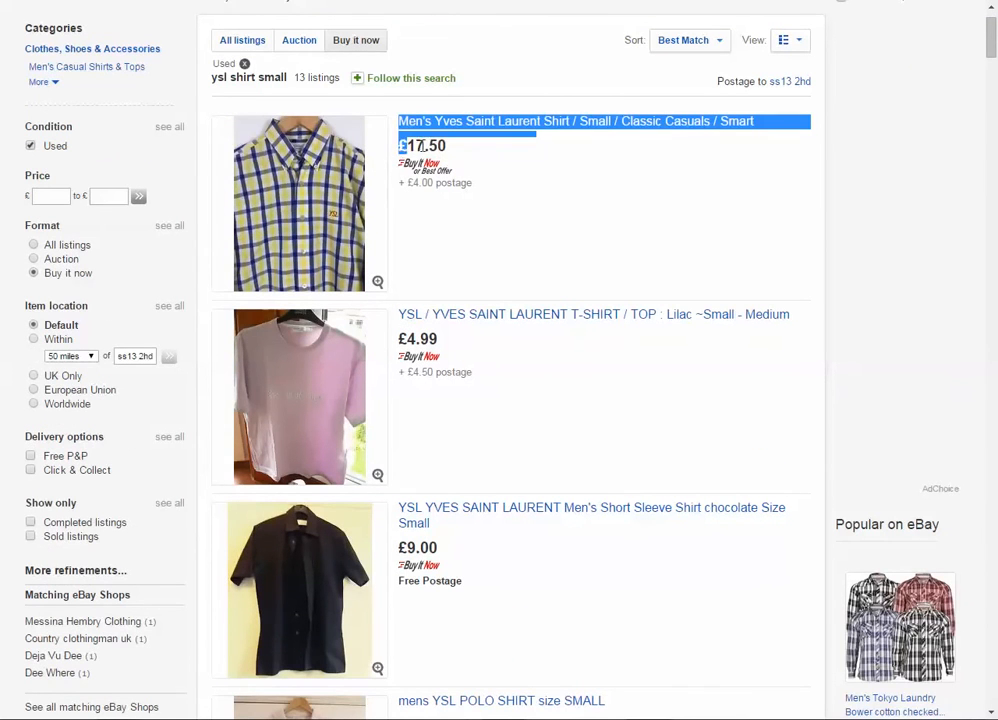
pyautogui.moveTo(400, 182); pyautogui.dragTo(488, 186)
pyautogui.click(476, 203)
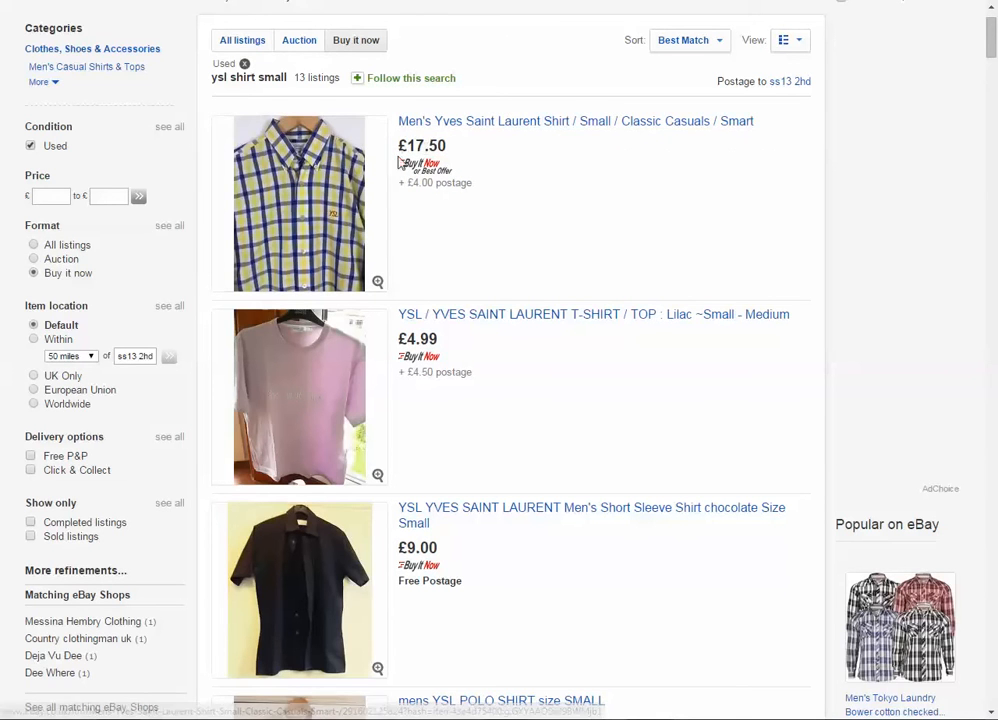
# - Compare the prices and postage of the following used listings, down to the chocolate short sleeve shirt
pyautogui.scroll(-1, 404, 180)
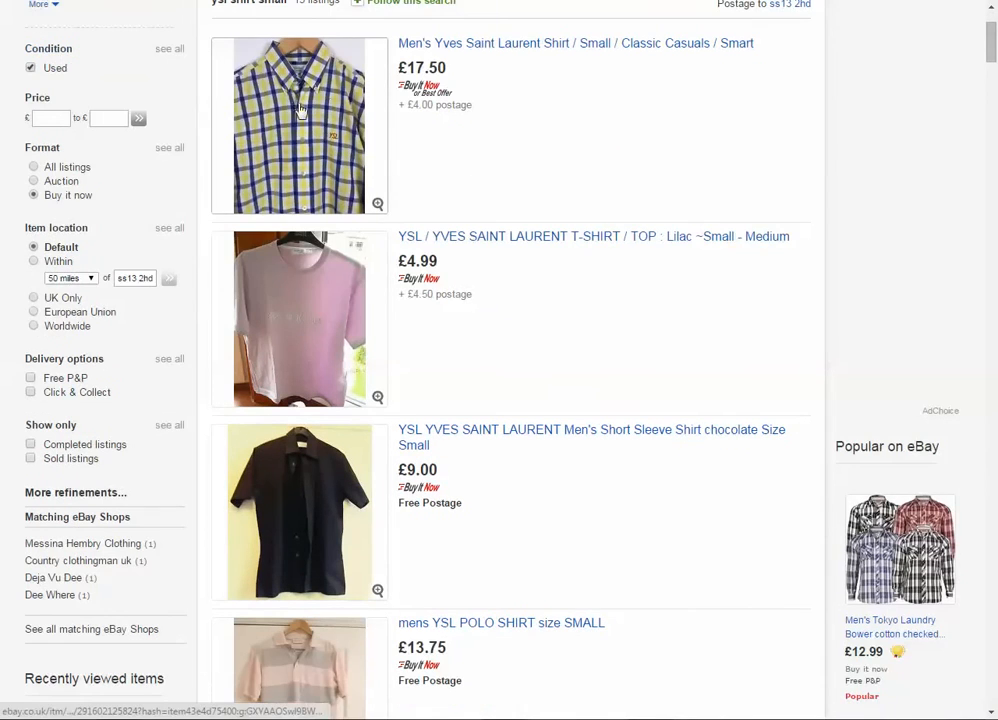
pyautogui.scroll(-1, 463, 60)
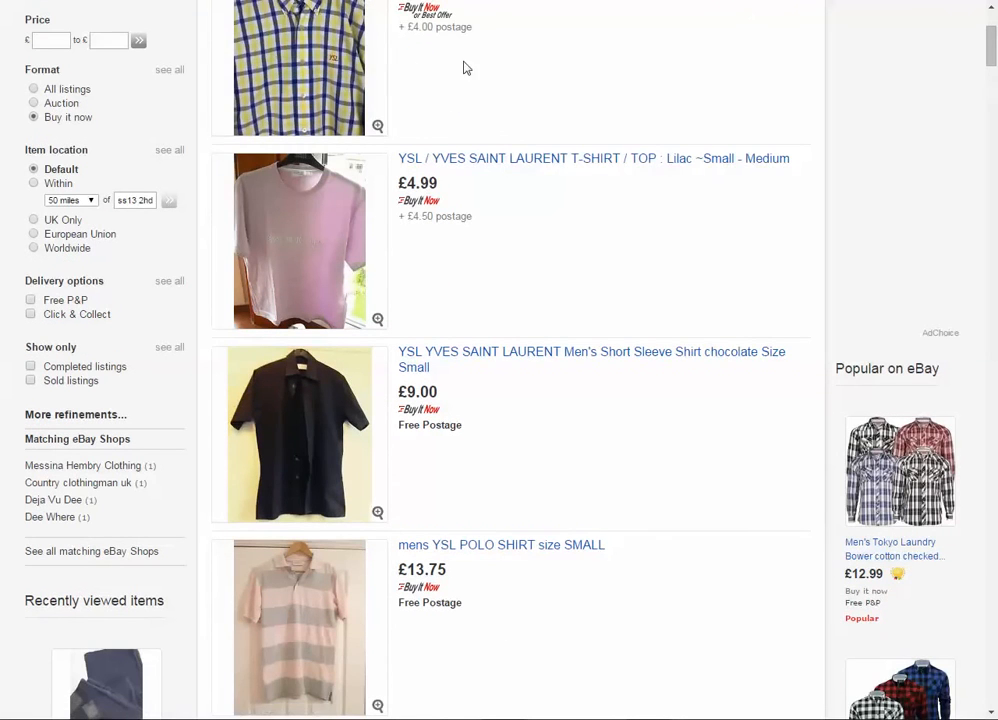
pyautogui.scroll(-1, 460, 98)
pyautogui.scroll(-1, 330, 140)
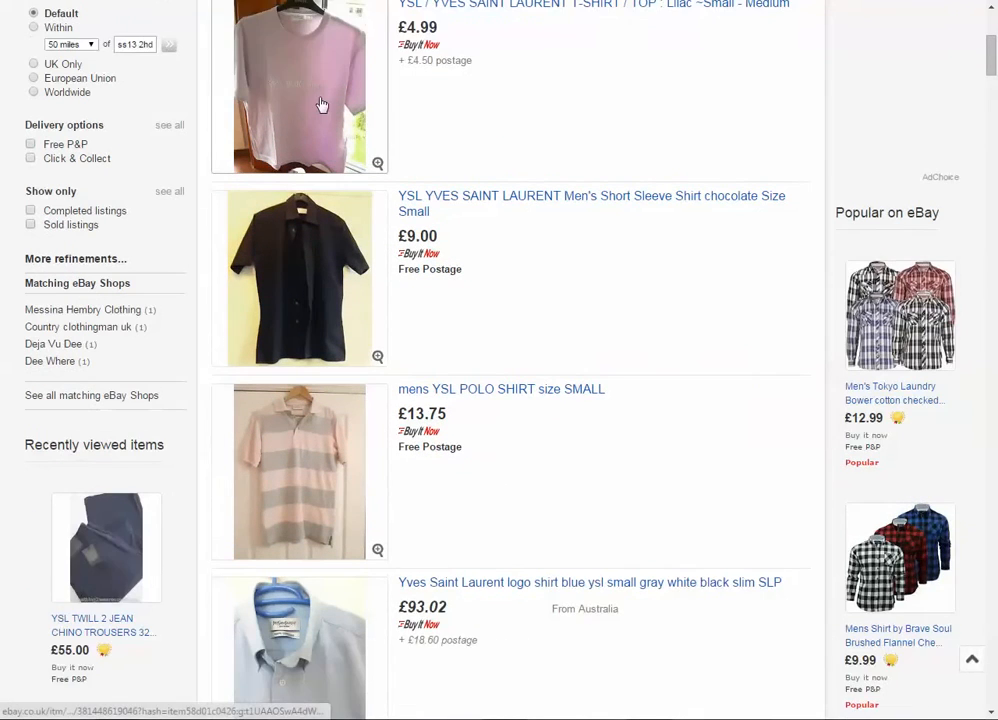
pyautogui.scroll(-1, 322, 105)
pyautogui.moveTo(482, 163); pyautogui.dragTo(363, 178)
pyautogui.click(537, 202)
# - Check the price of the blue Yves Saint Laurent logo shirt from Australia and the short-sleeve shirt listings below it
pyautogui.scroll(-2, 441, 210)
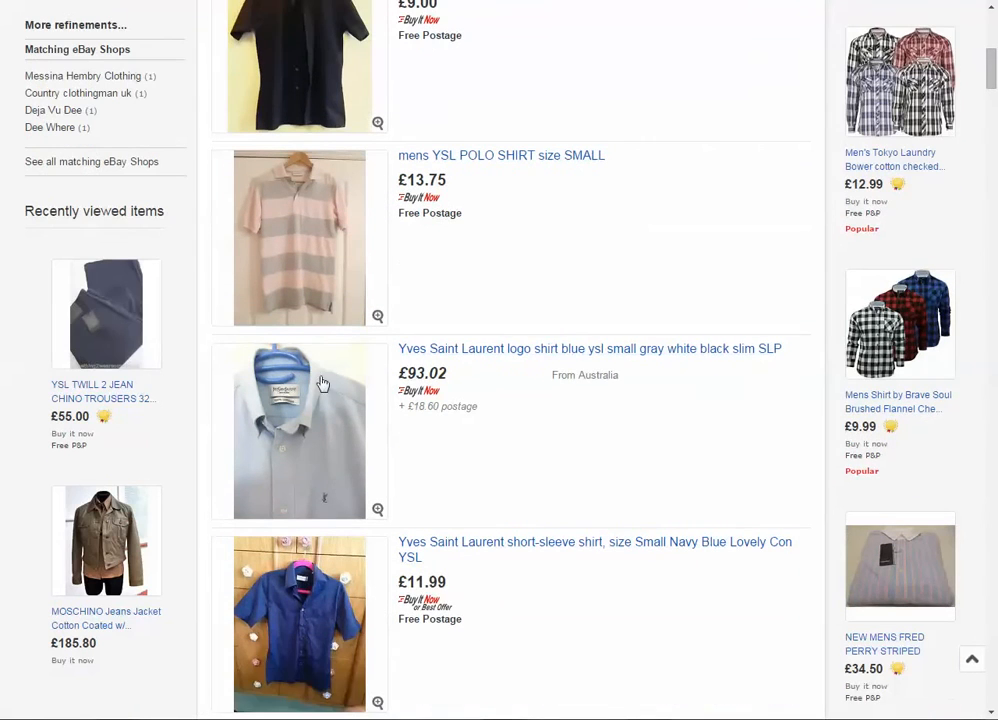
pyautogui.scroll(-1, 346, 382)
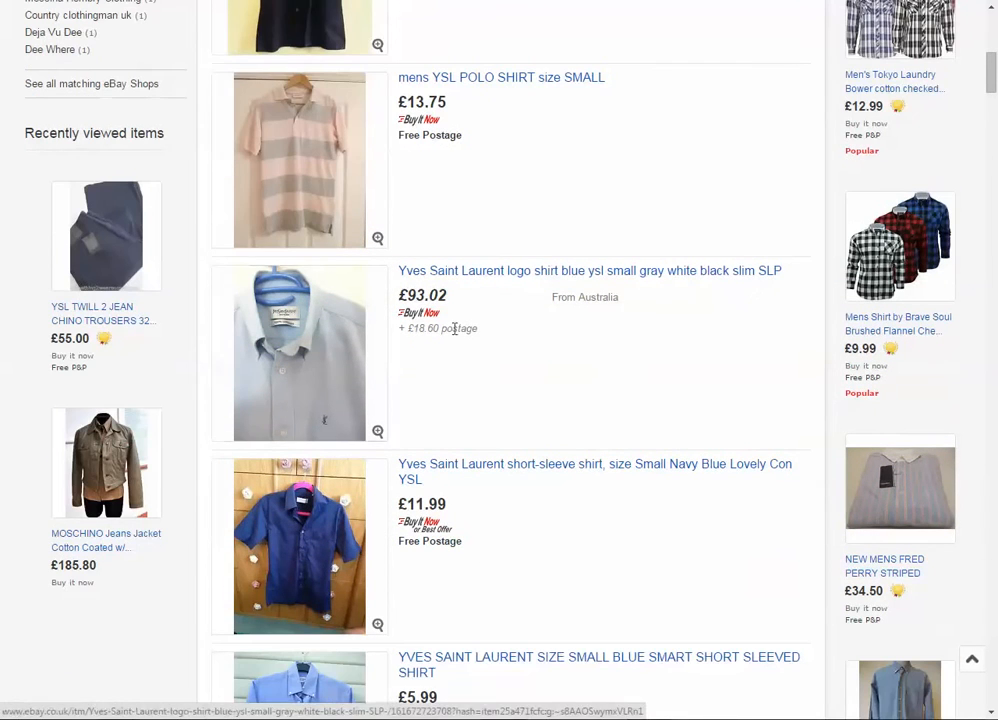
pyautogui.moveTo(446, 295); pyautogui.dragTo(398, 296)
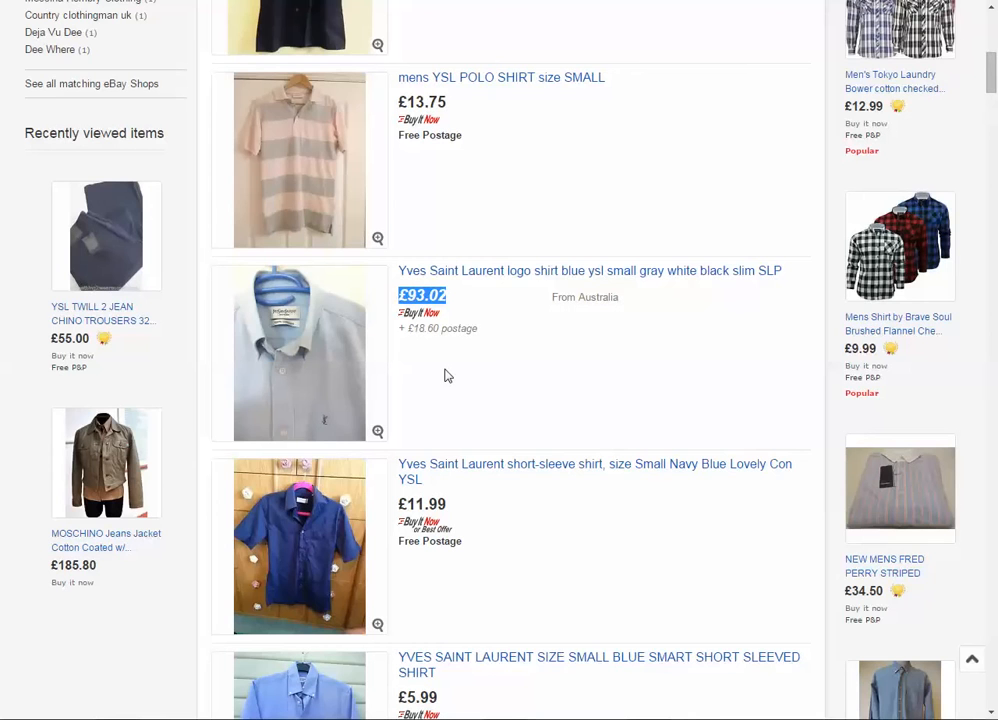
pyautogui.click(447, 375)
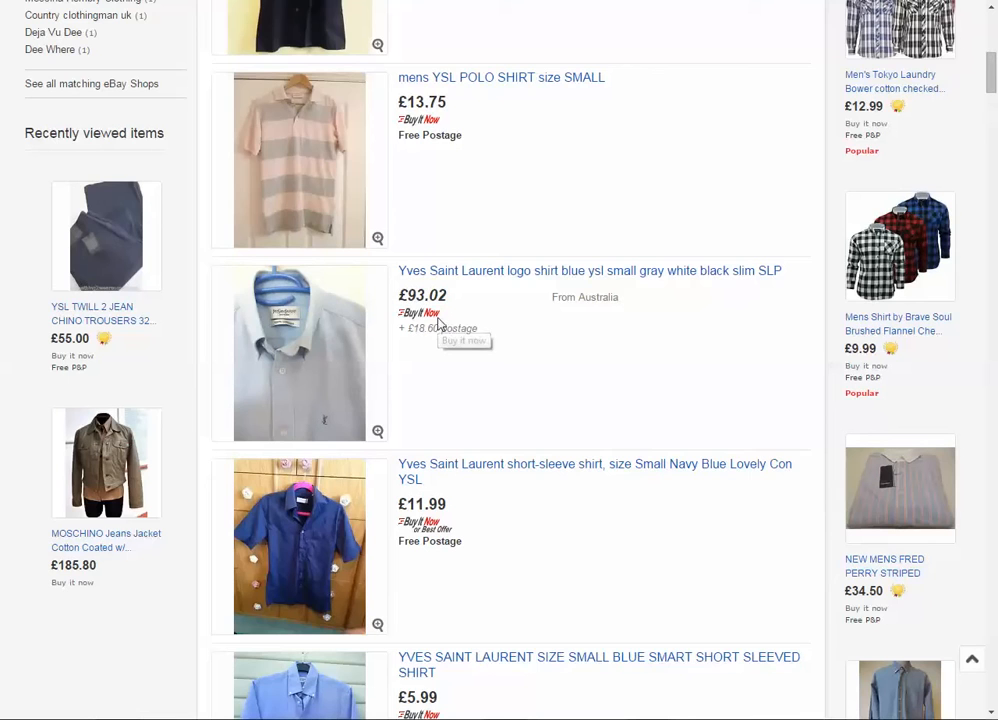
pyautogui.scroll(-2, 439, 323)
pyautogui.scroll(-2, 379, 276)
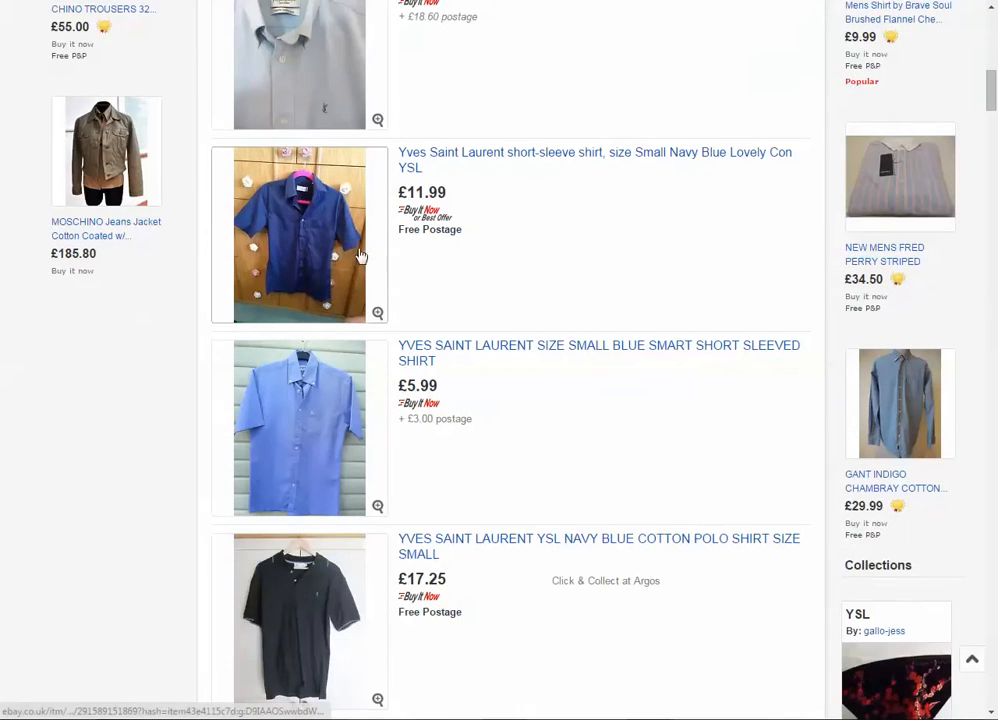
# - Check the price and postage of the navy short-sleeve shirt and the blue smart short-sleeved shirt
pyautogui.scroll(-1, 276, 238)
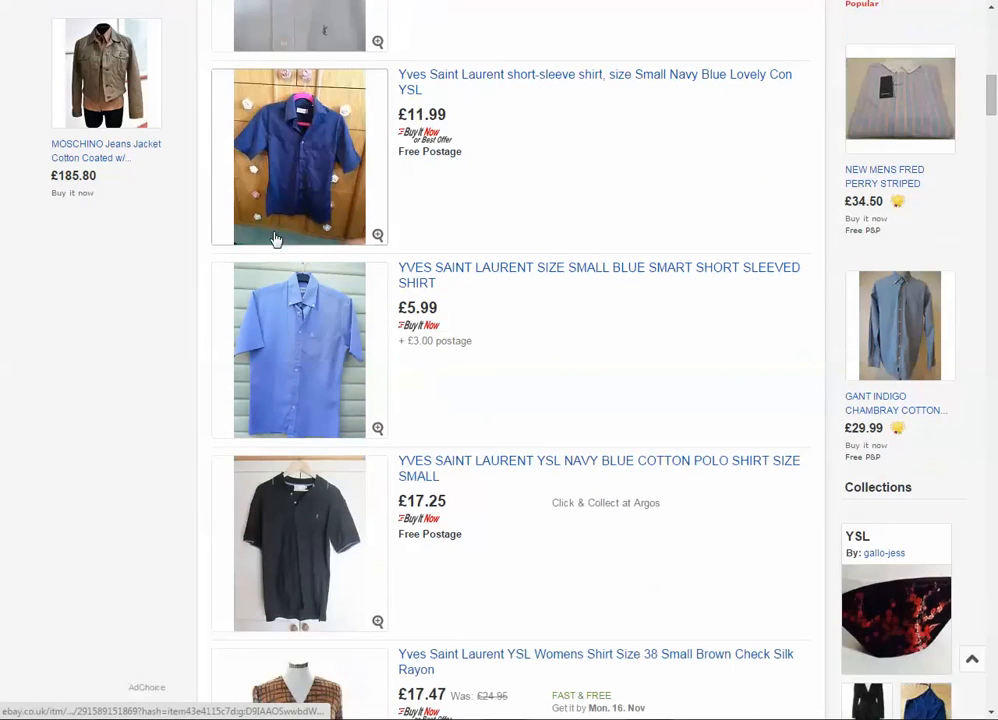
pyautogui.moveTo(458, 115); pyautogui.dragTo(400, 115)
pyautogui.click(447, 152)
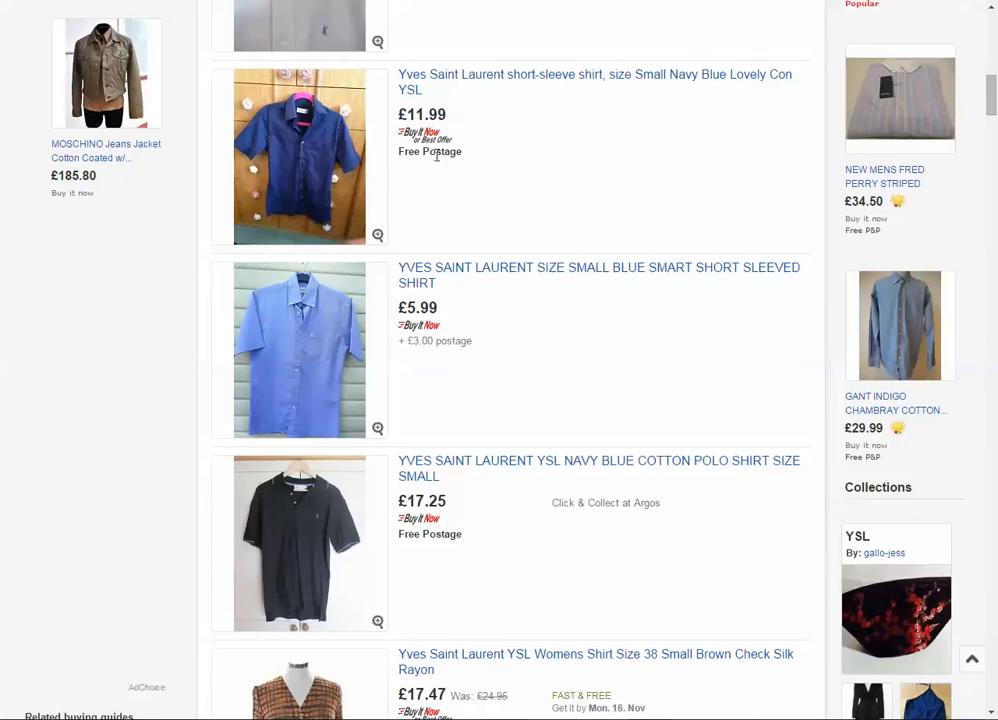
pyautogui.scroll(-1, 300, 170)
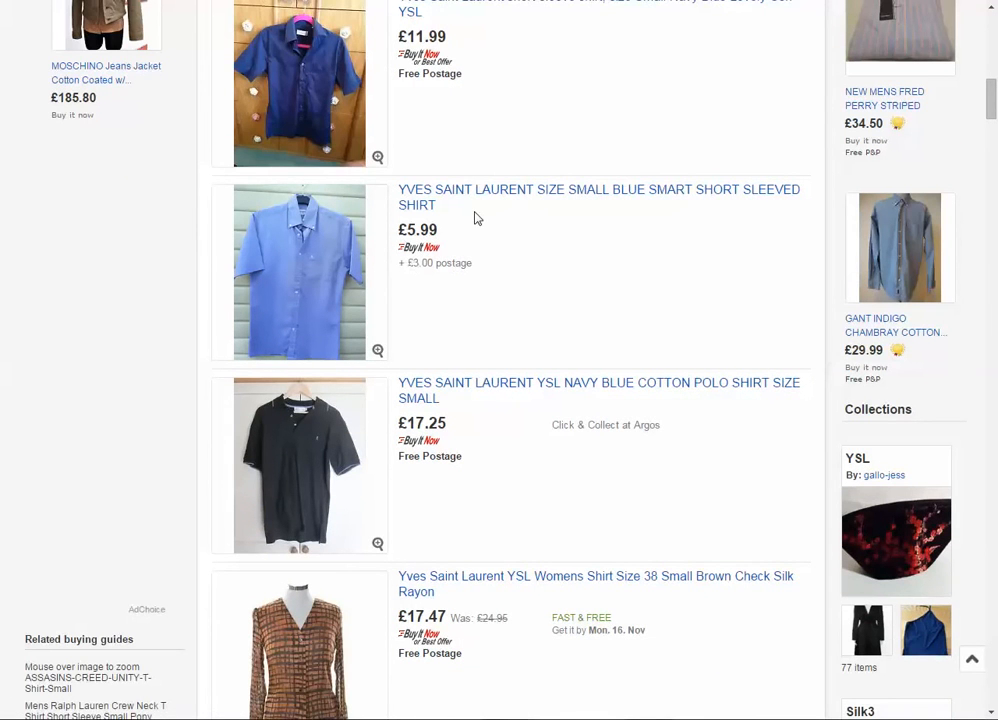
pyautogui.scroll(-1, 461, 212)
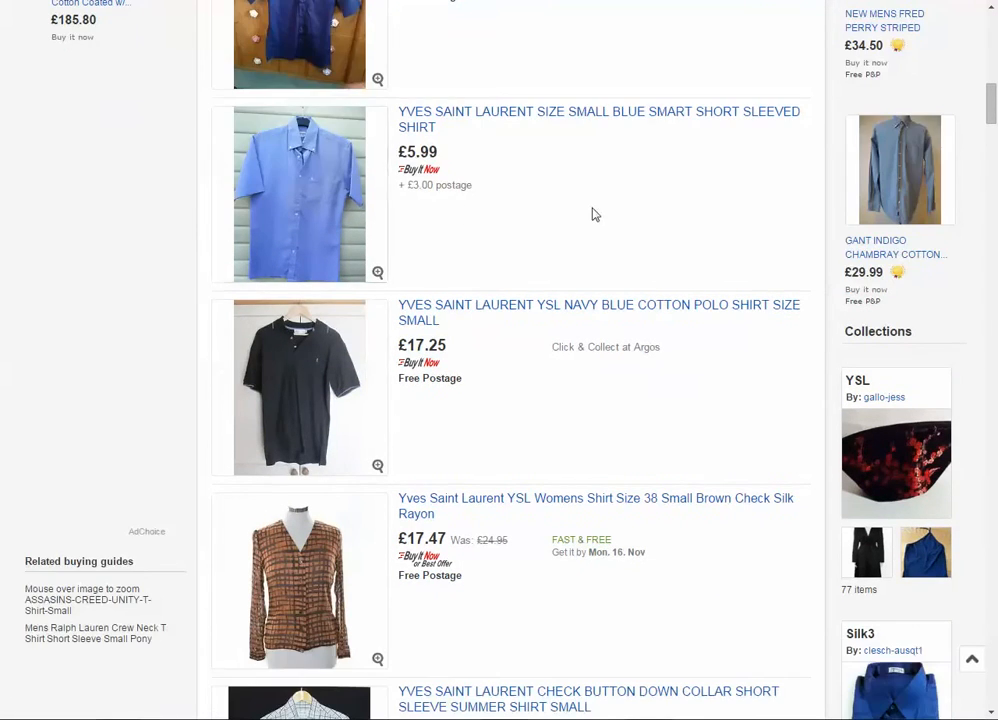
pyautogui.scroll(2, 439, 174)
pyautogui.scroll(-2, 350, 334)
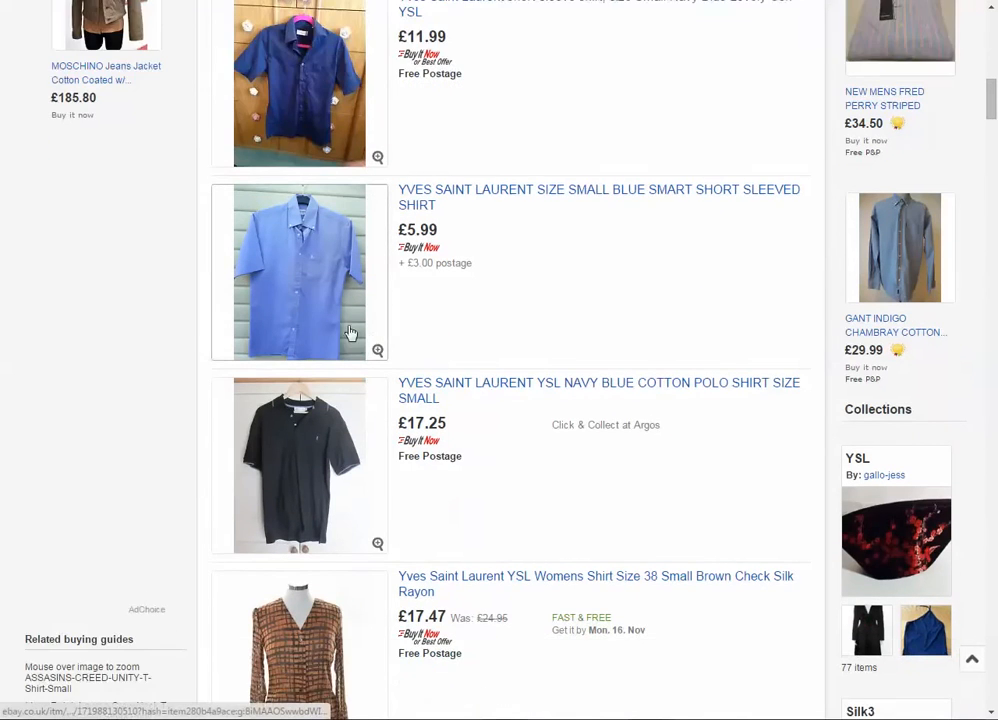
# - Compare the prices and postage of the following listings, from the navy cotton polo to the purple striped smart shirt
pyautogui.scroll(-1, 460, 344)
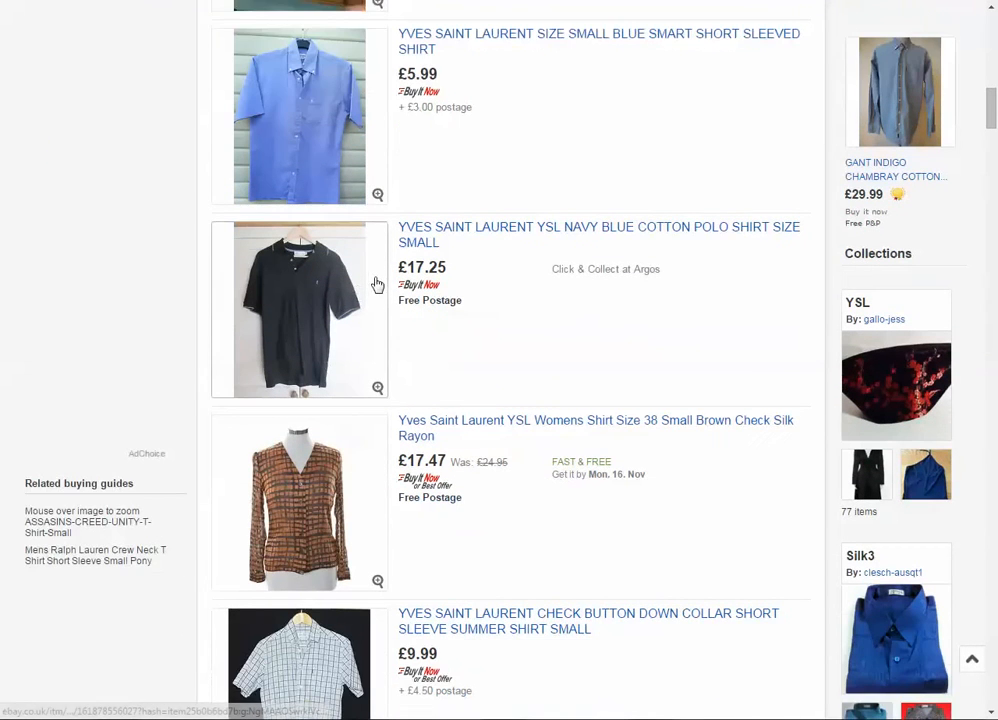
pyautogui.scroll(-1, 377, 300)
pyautogui.scroll(-2, 370, 400)
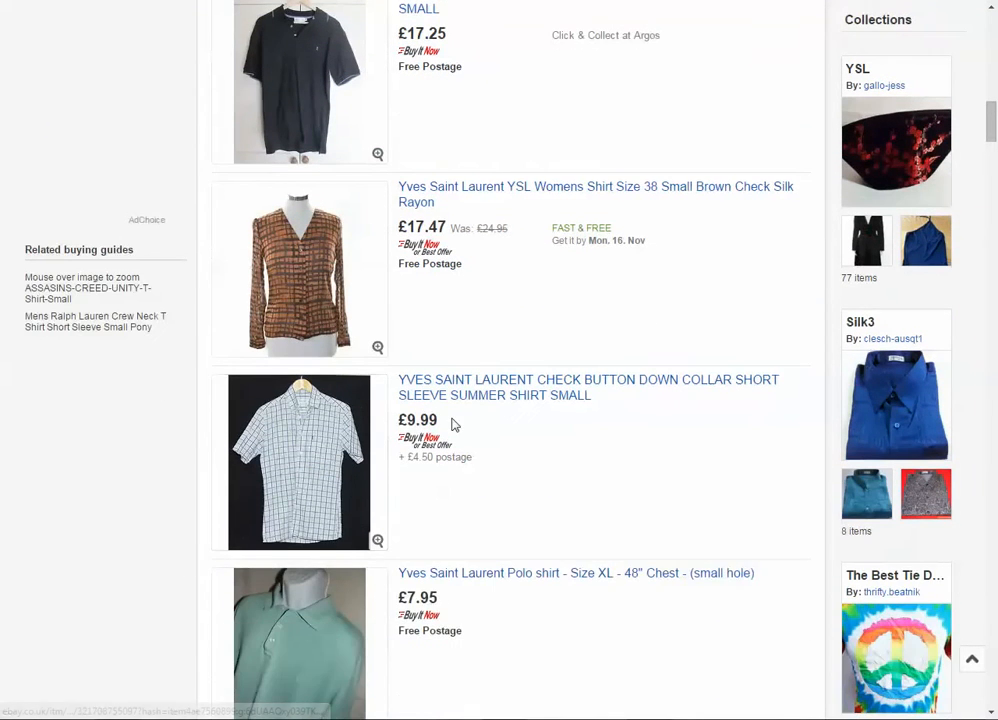
pyautogui.scroll(-1, 446, 418)
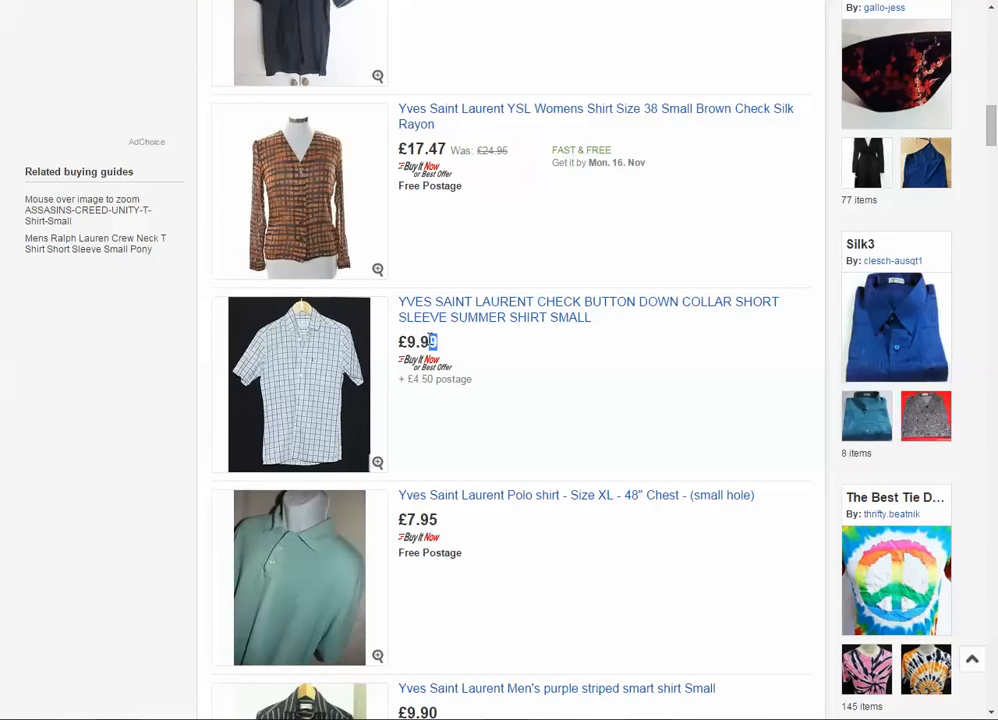
pyautogui.click(516, 401)
pyautogui.scroll(-1, 445, 383)
pyautogui.moveTo(399, 265); pyautogui.dragTo(439, 246)
pyautogui.scroll(-1, 447, 350)
pyautogui.scroll(-5, 350, 352)
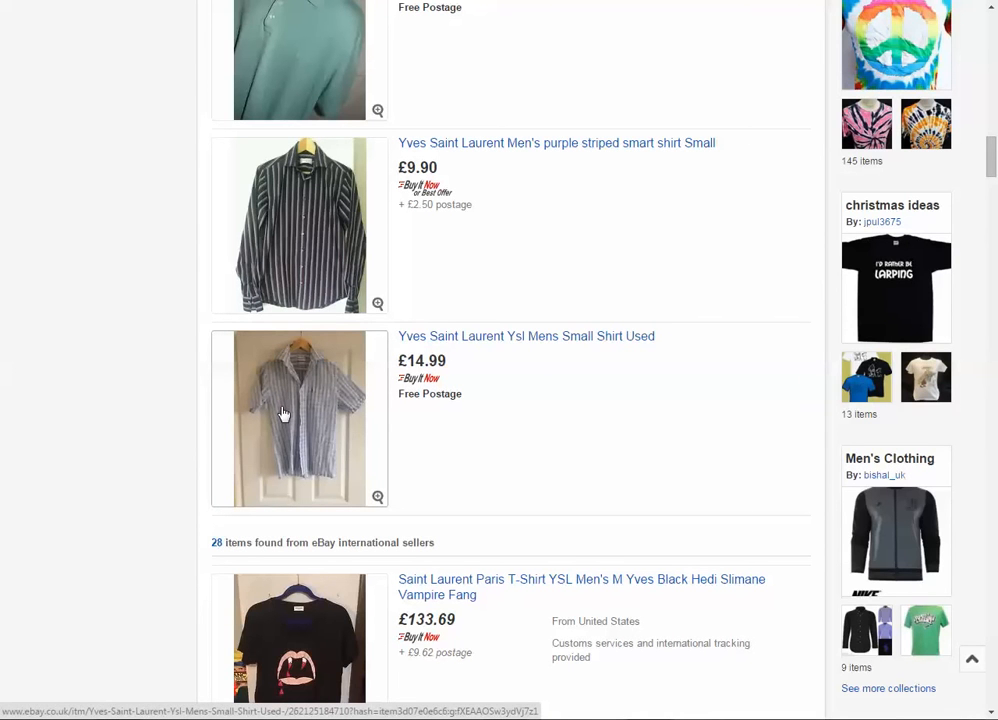
# - Check the price of the used YSL mens small shirt, the last UK listing, and review the results back up to the first listing
pyautogui.doubleClick(428, 361)
pyautogui.click(475, 424)
pyautogui.scroll(1, 449, 430)
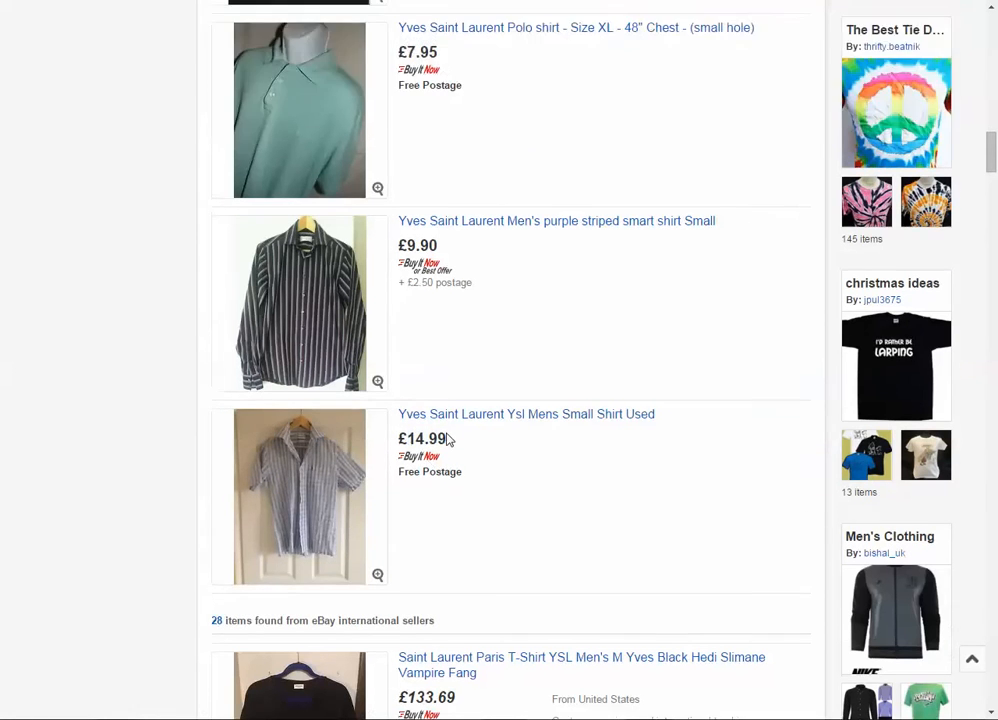
pyautogui.scroll(2, 449, 440)
pyautogui.scroll(14, 447, 437)
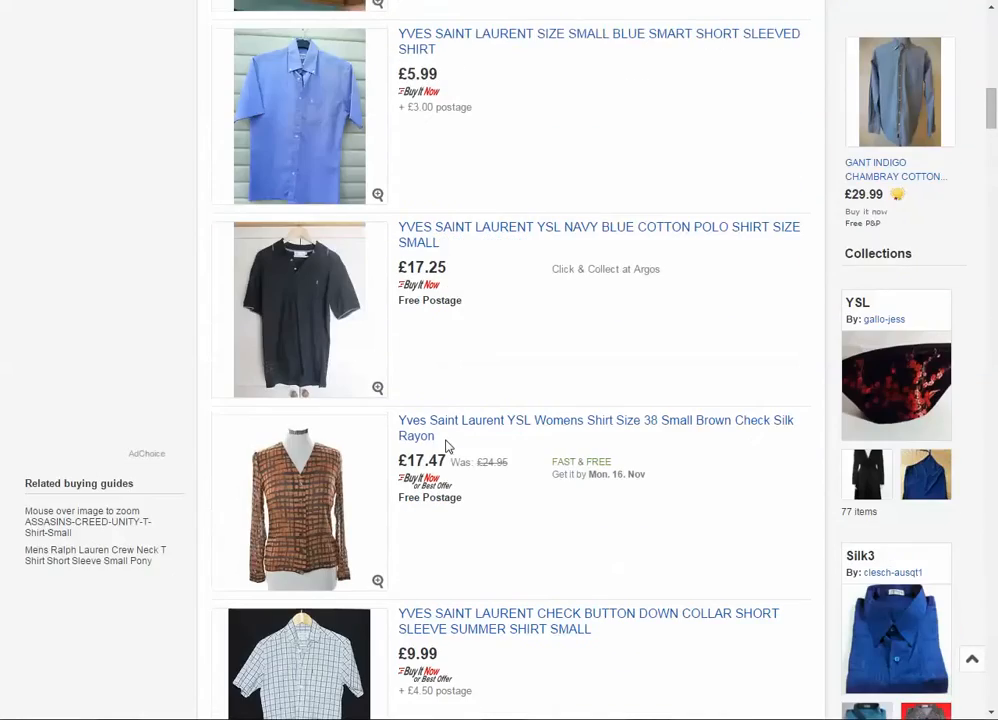
pyautogui.scroll(11, 447, 446)
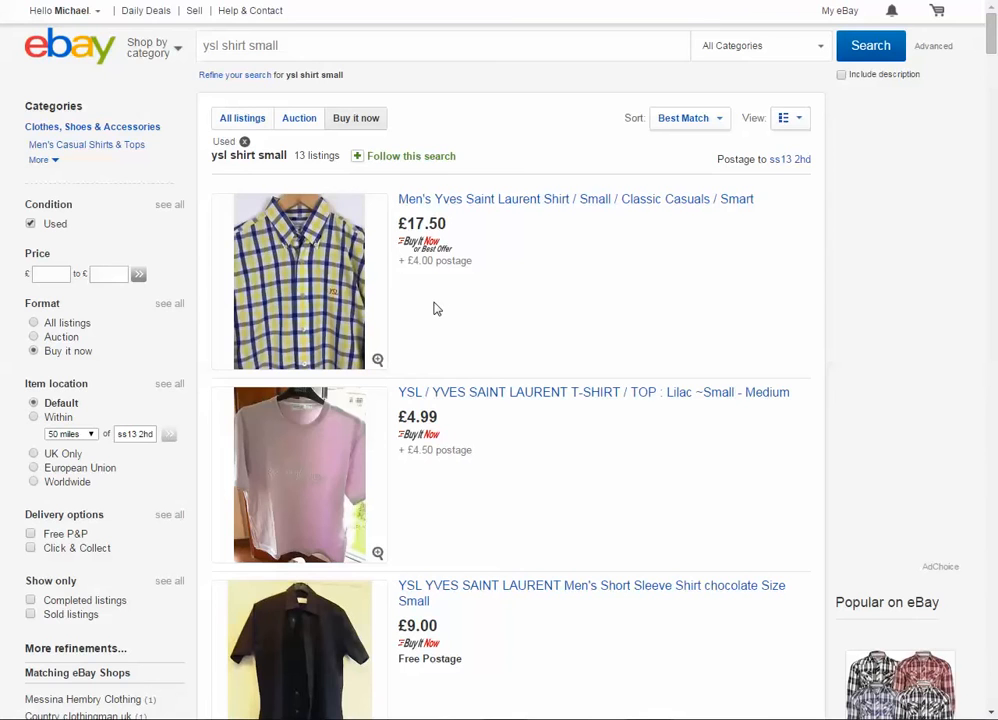
# - Restrict the used "ysl shirt small" results to sold listings
pyautogui.scroll(-12, 434, 307)
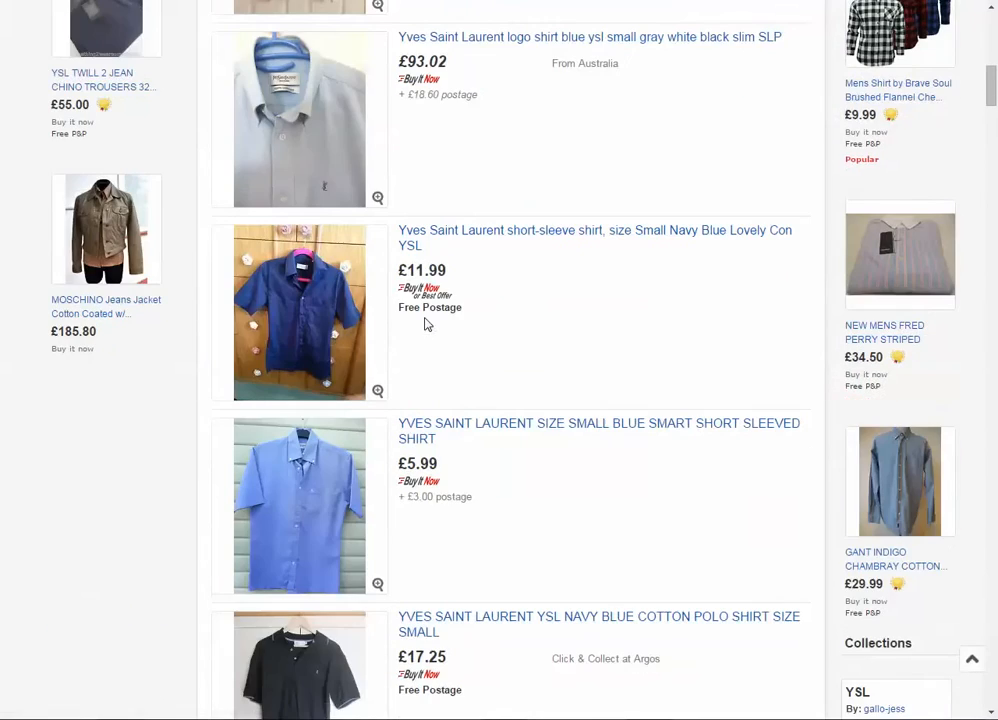
pyautogui.scroll(8, 400, 338)
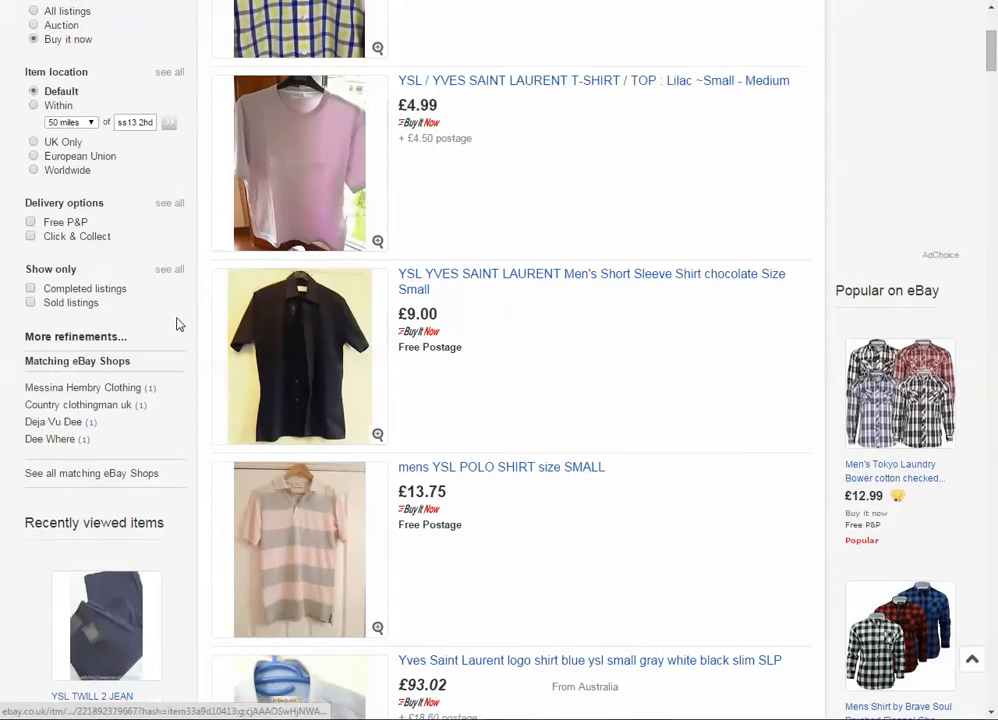
pyautogui.scroll(2, 47, 355)
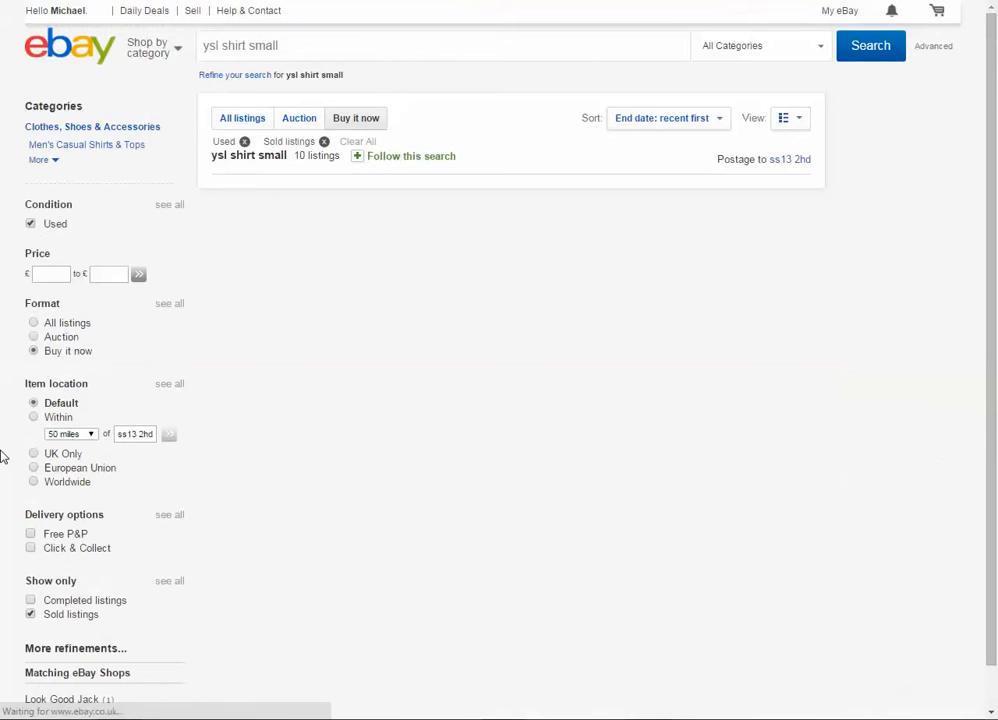
# - Examine the sold price and postage of the first sold shirts, especially the white check short-sleeve shirt
pyautogui.scroll(-1, 307, 222)
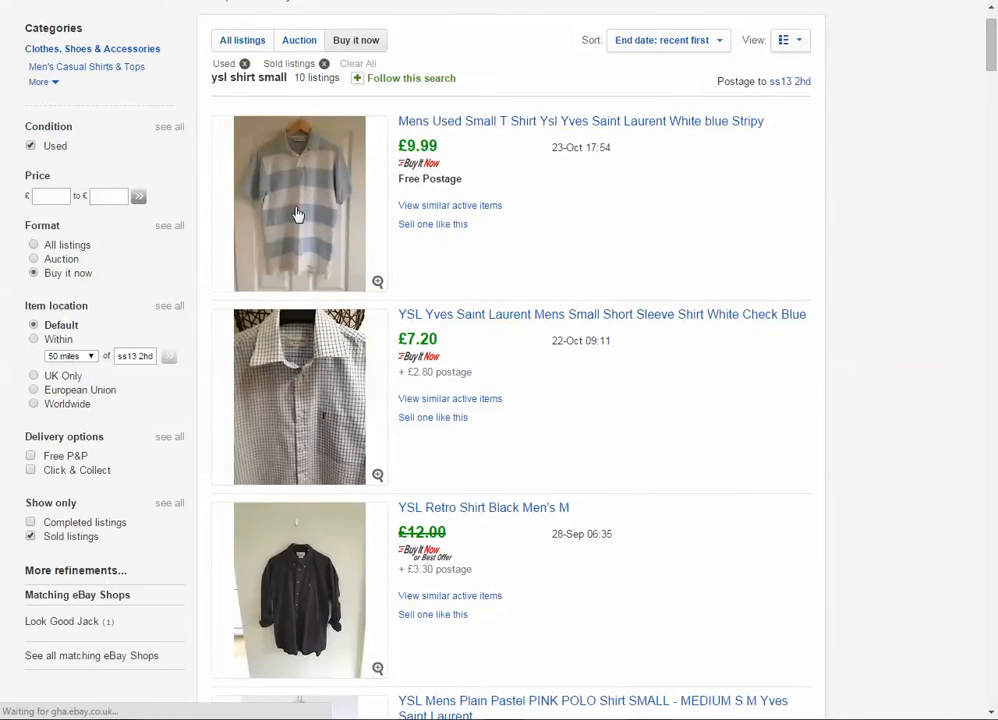
pyautogui.scroll(-3, 300, 216)
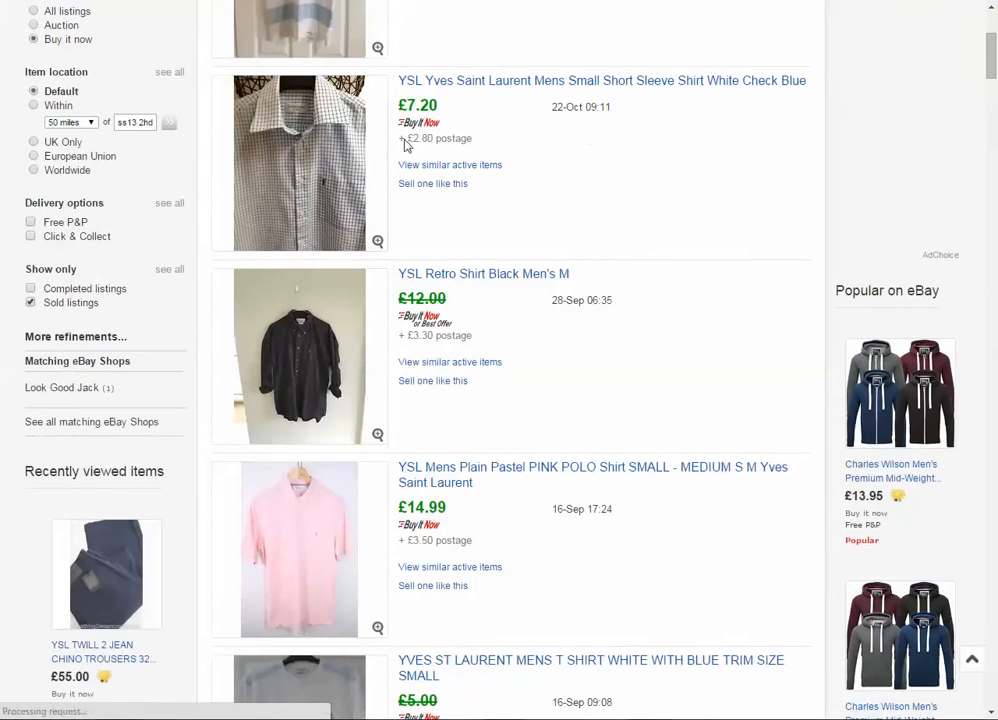
pyautogui.moveTo(406, 138); pyautogui.dragTo(499, 151)
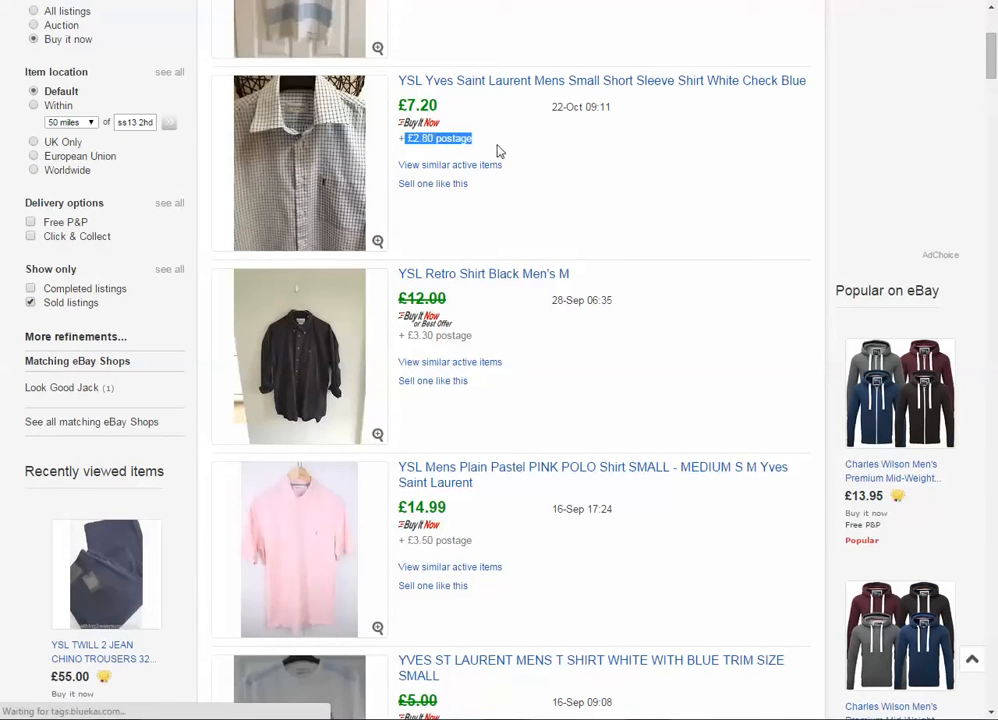
pyautogui.click(410, 139)
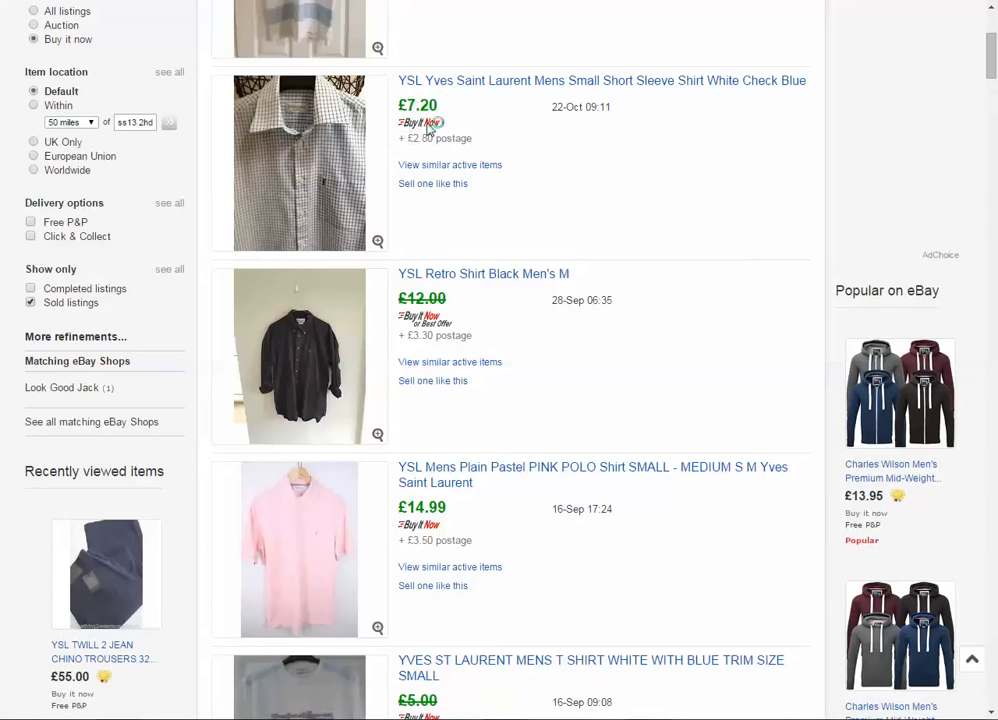
pyautogui.moveTo(393, 143); pyautogui.dragTo(454, 143)
pyautogui.click(462, 143)
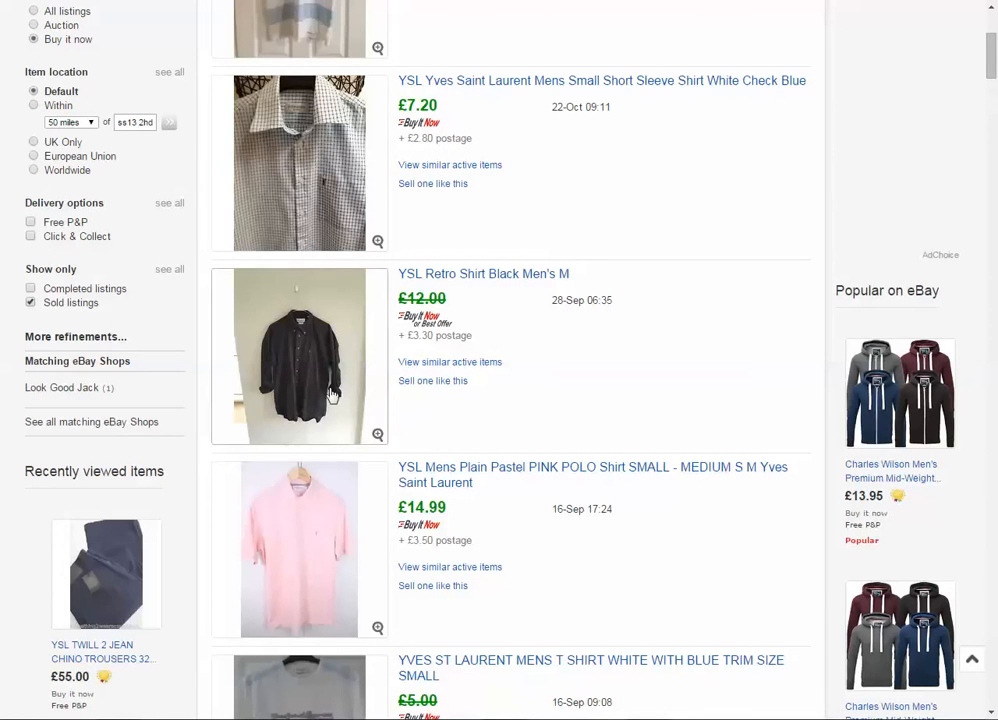
# - Compare the sold prices and postage from the black retro shirt down through the polos and T-shirts
pyautogui.scroll(-1, 304, 212)
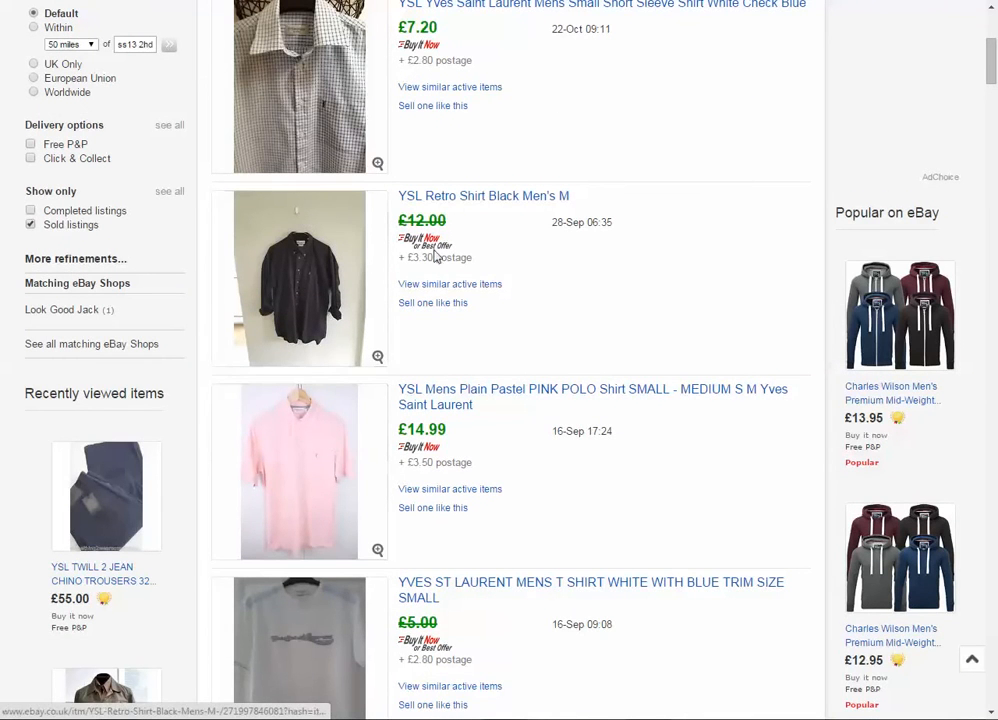
pyautogui.scroll(-1, 452, 230)
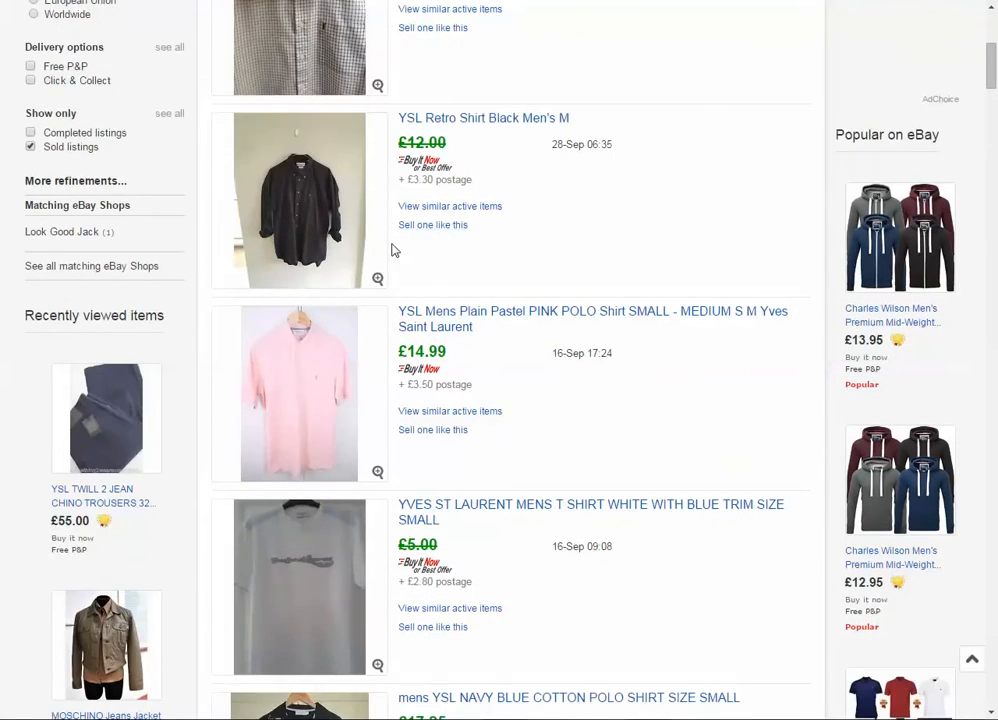
pyautogui.scroll(-2, 345, 300)
pyautogui.scroll(-1, 341, 305)
pyautogui.scroll(3, 339, 292)
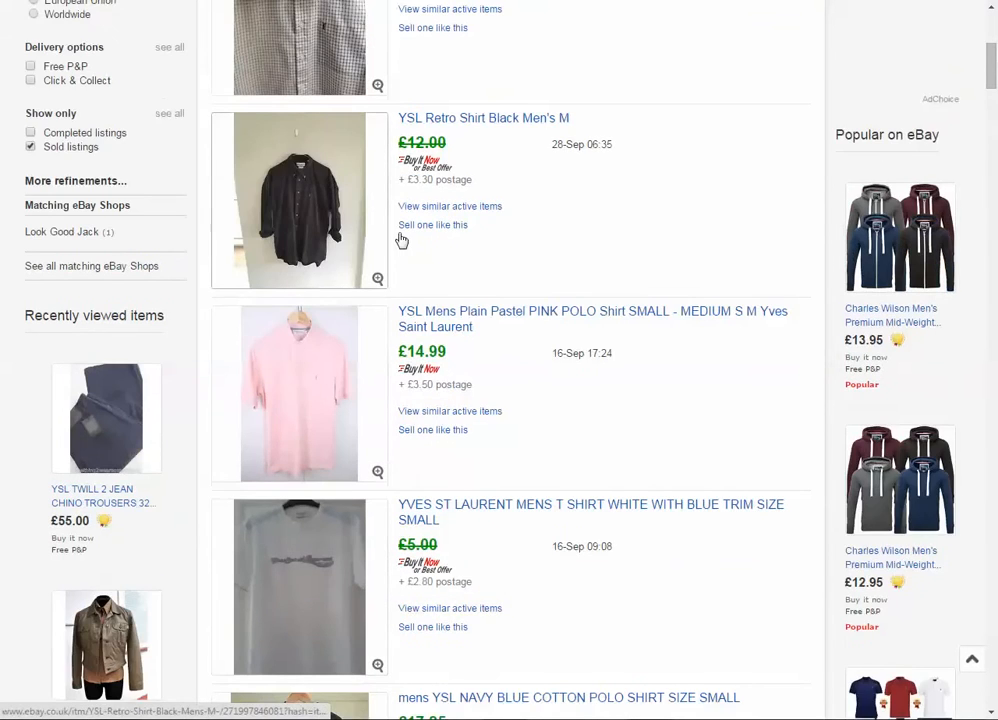
pyautogui.scroll(-5, 307, 383)
pyautogui.scroll(-5, 328, 440)
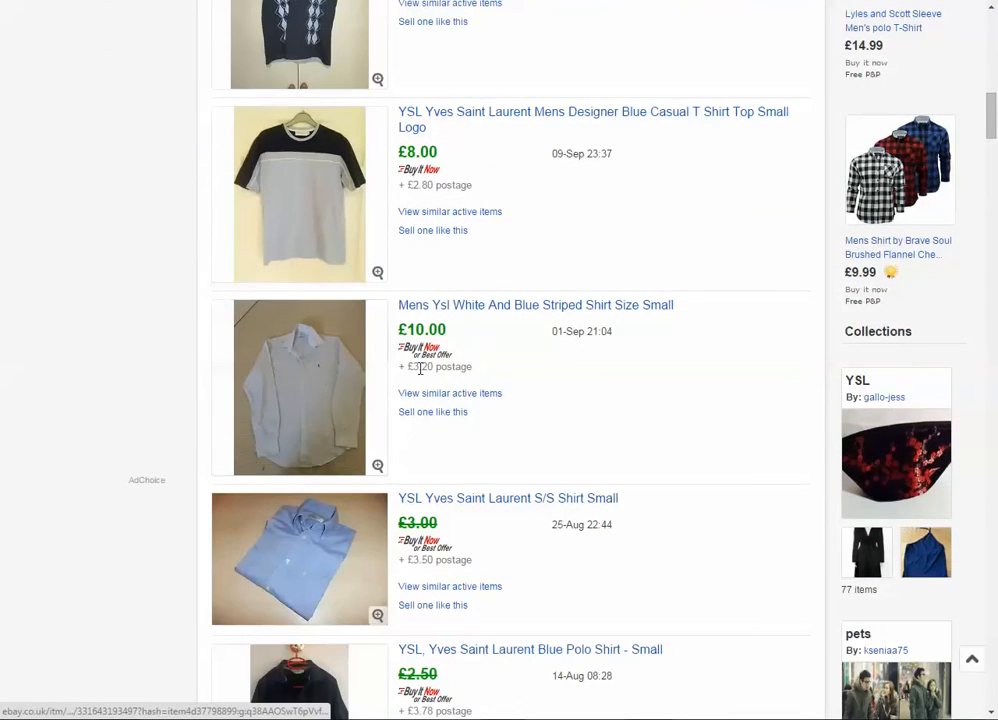
# - Check the sold price and postage of the white and blue striped shirt and the listings around it
pyautogui.moveTo(449, 329); pyautogui.dragTo(407, 329)
pyautogui.click(450, 368)
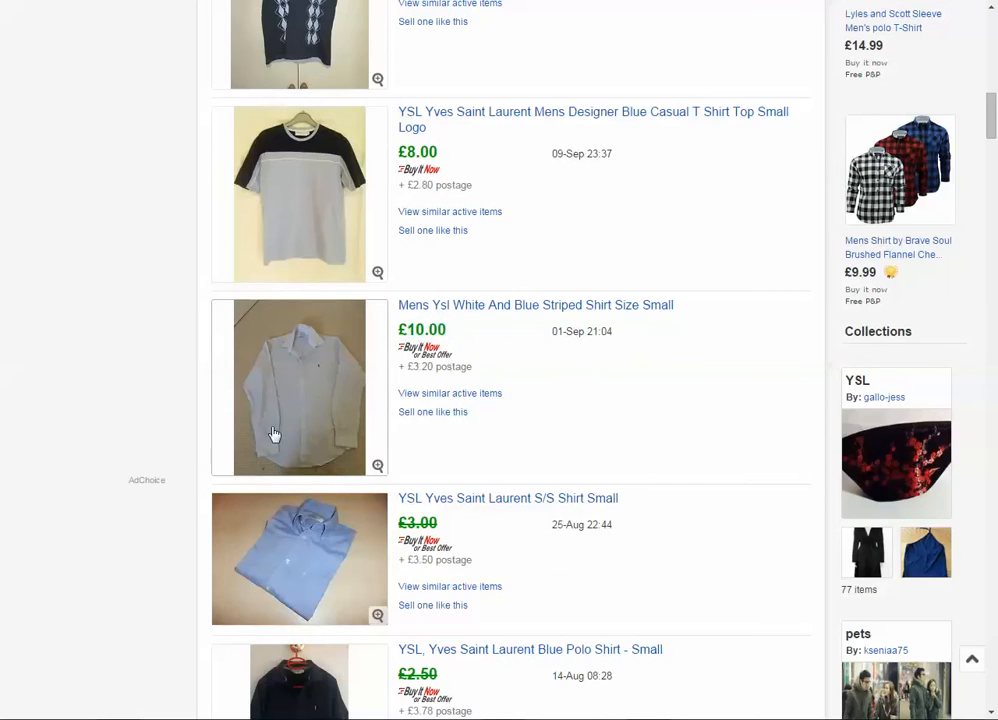
pyautogui.scroll(-3, 268, 445)
pyautogui.scroll(3, 165, 467)
pyautogui.scroll(15, 160, 462)
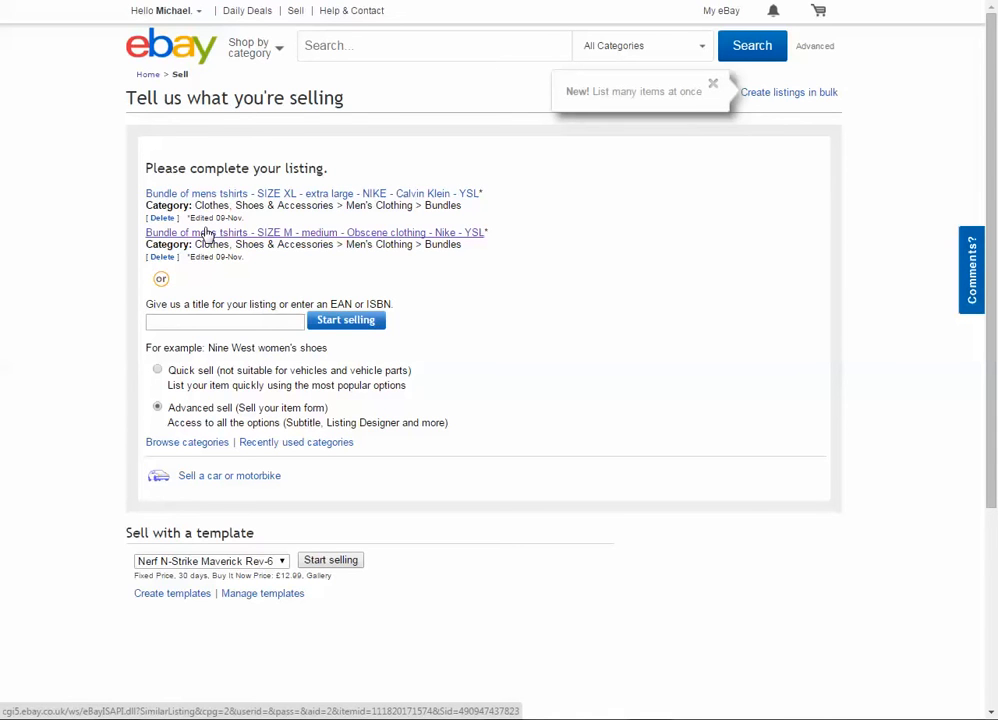
# - Enter "ysl shirt - Size small - S -" as the title of a new listing on the selling page
pyautogui.scroll(-1, 187, 289)
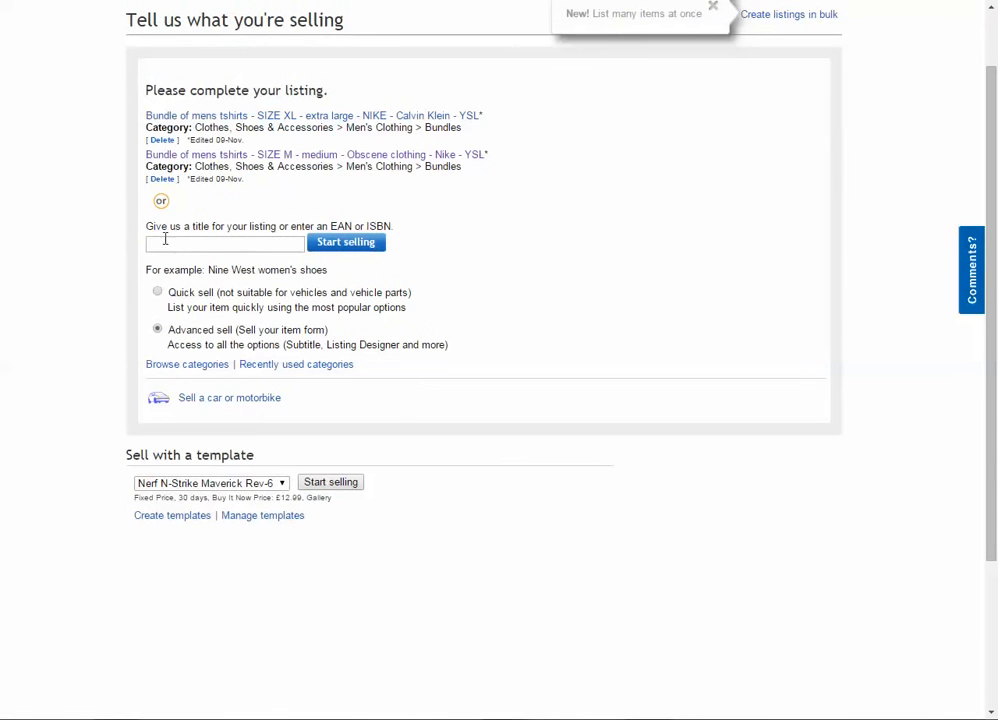
pyautogui.click(176, 242)
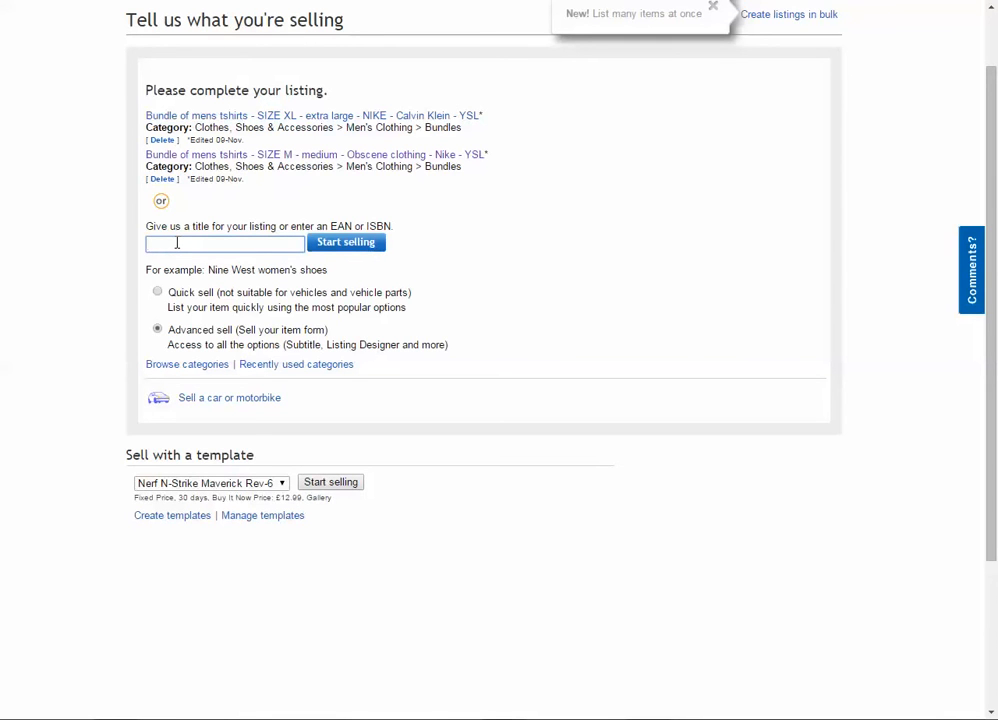
pyautogui.click(177, 243)
pyautogui.write('ysl shirt - Size small - S -')
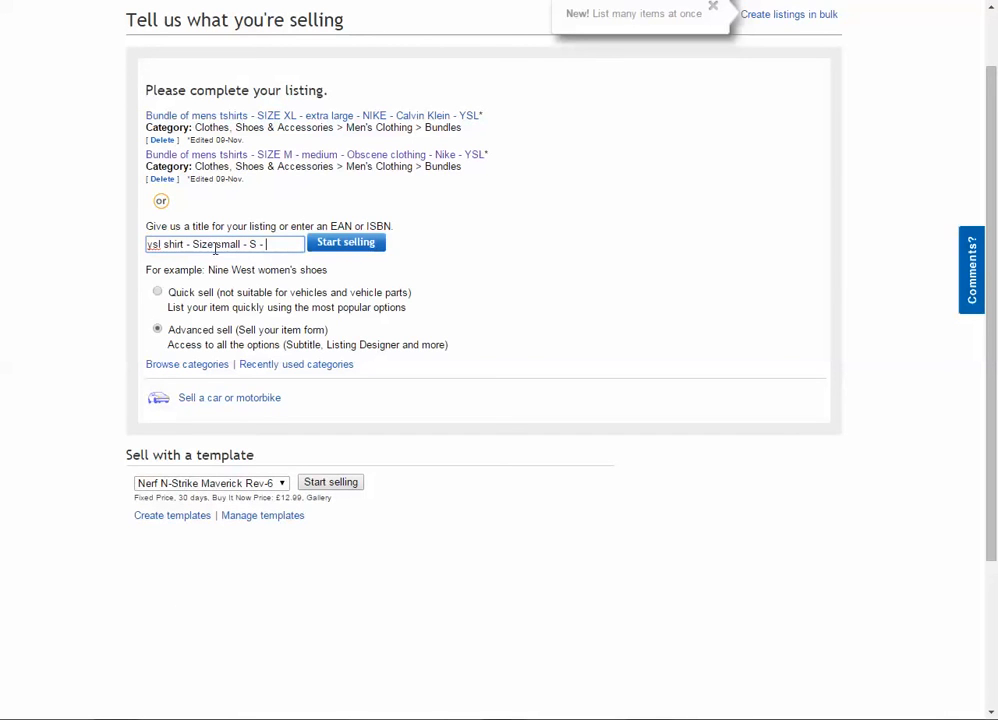
# - Review the brand, garment and size wording in the new listing's title
pyautogui.moveTo(147, 245); pyautogui.dragTo(186, 253)
pyautogui.click(250, 244)
pyautogui.moveTo(148, 244); pyautogui.dragTo(186, 244)
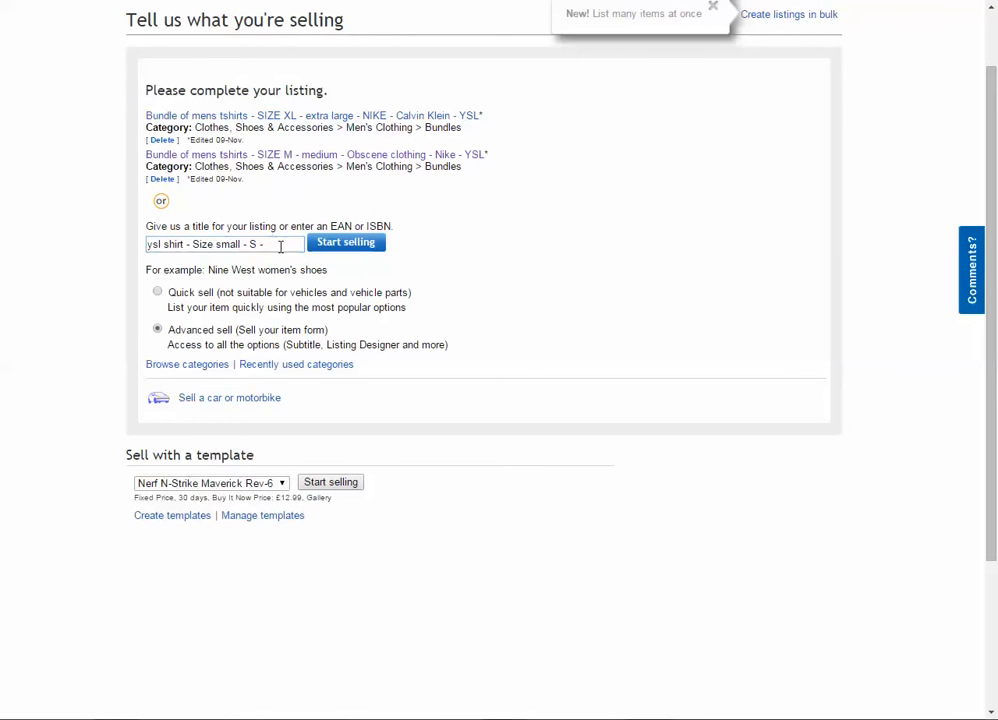
pyautogui.moveTo(261, 244); pyautogui.dragTo(251, 244)
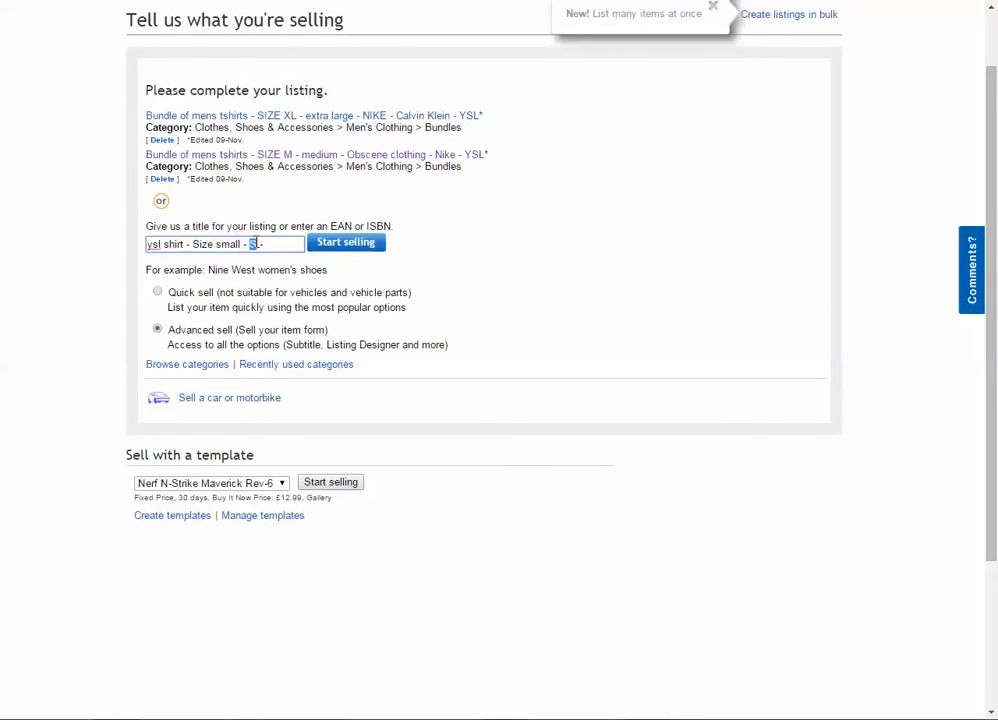
pyautogui.moveTo(261, 244); pyautogui.dragTo(151, 240)
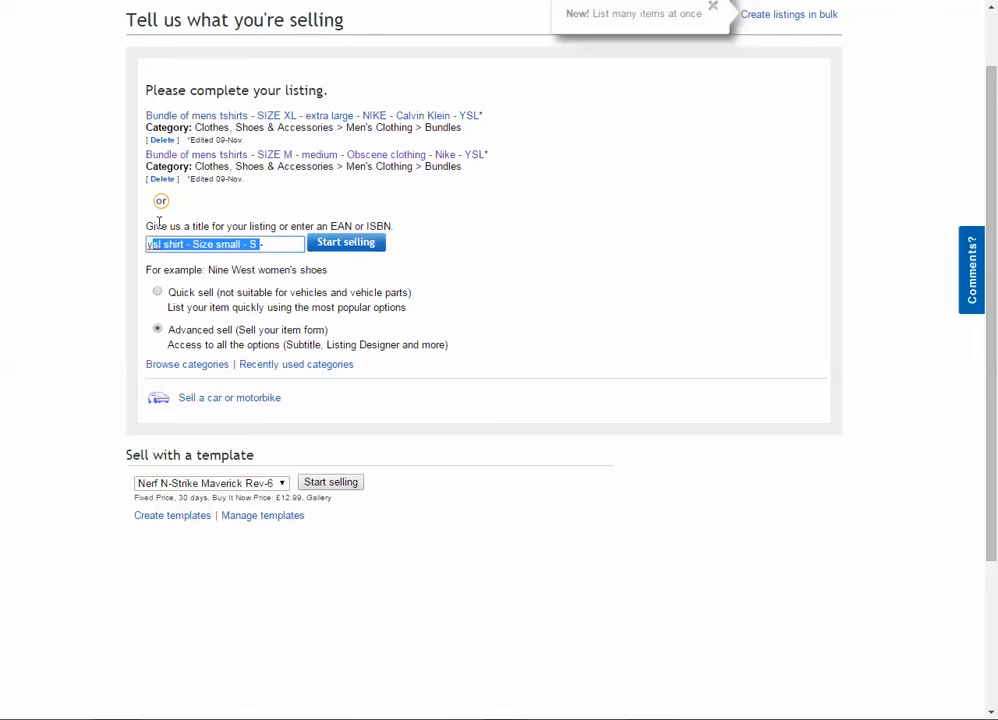
# - Extend the new listing's title with "blue - Short sleeve - 100% Cotton" and submit it to find categories
pyautogui.click(300, 248)
pyautogui.write('- blu')
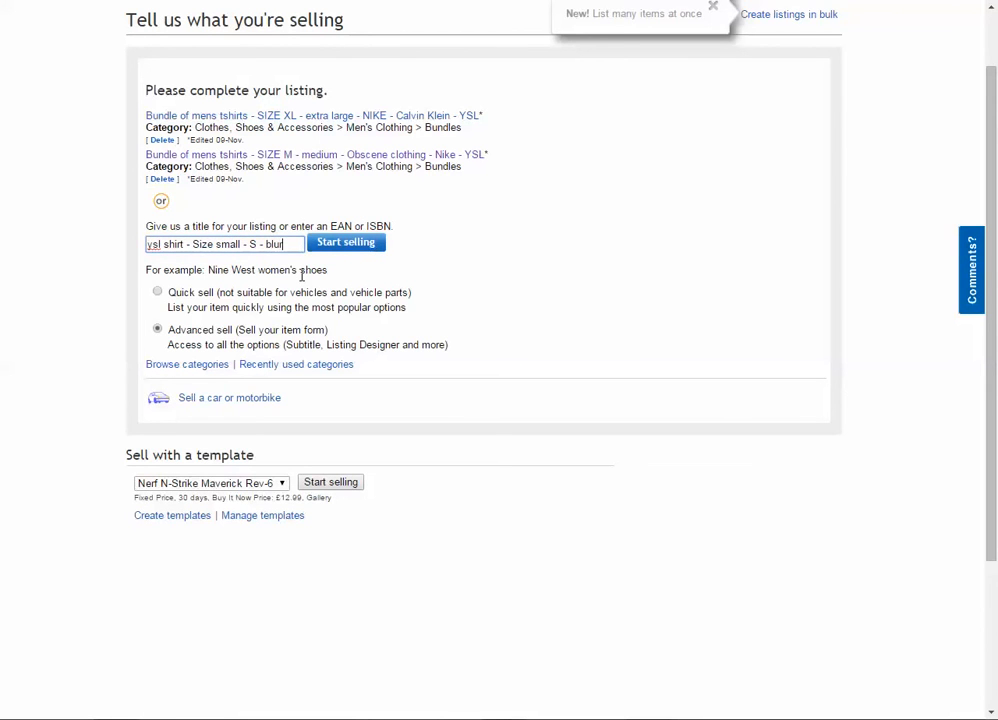
pyautogui.write('e - SGHOR')
pyautogui.press('BackSpace')
pyautogui.press('BackSpace')
pyautogui.press('BackSpace')
pyautogui.press('BackSpace')
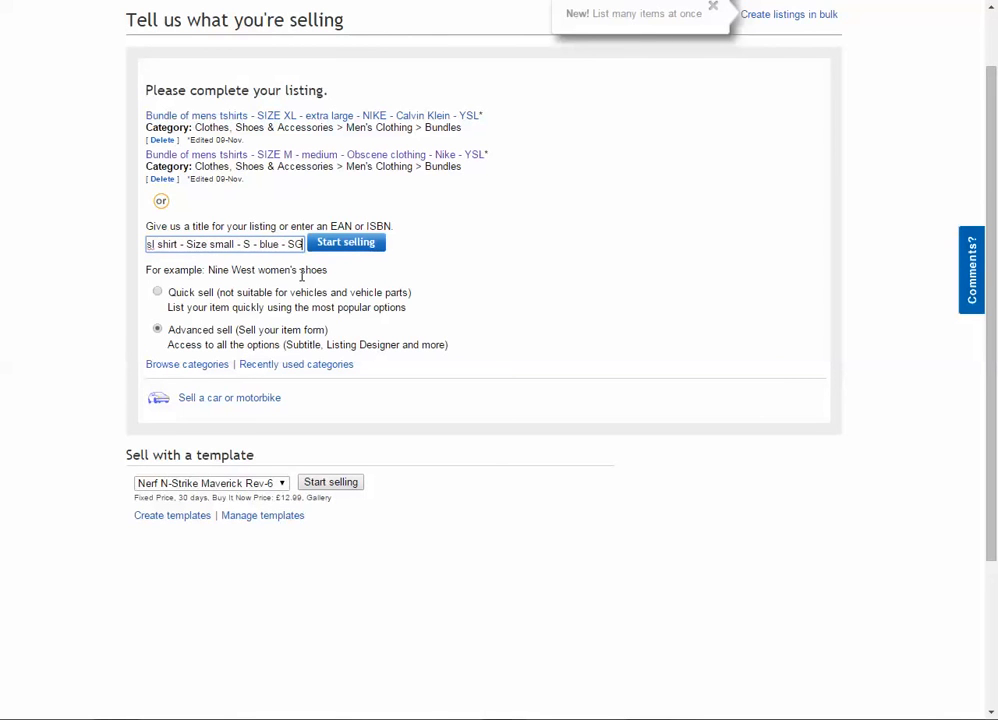
pyautogui.write('hort sle')
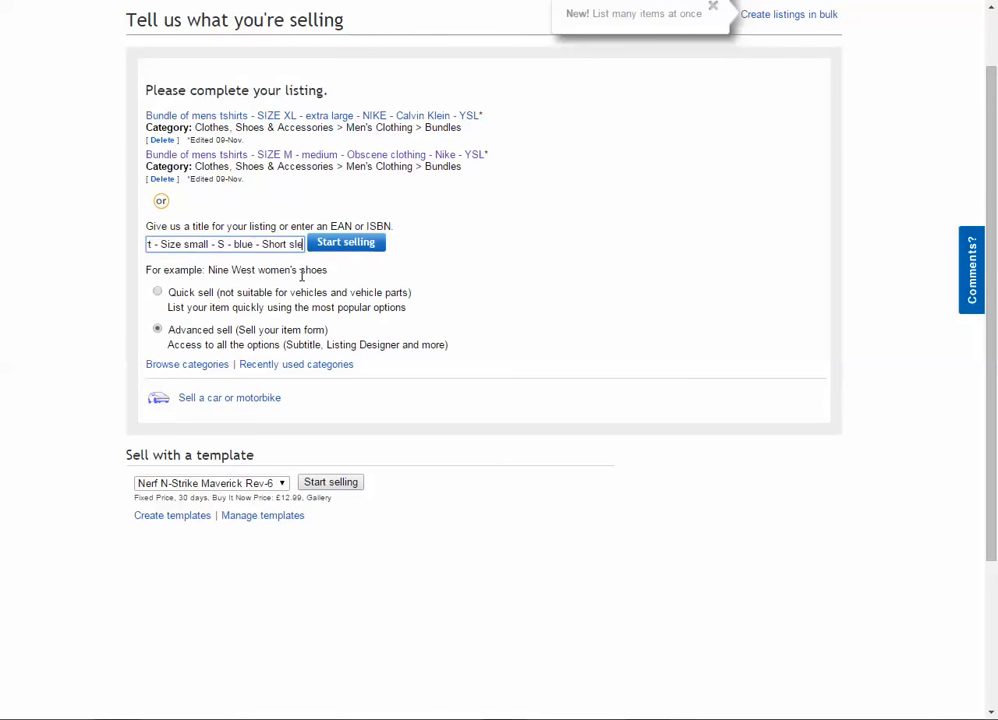
pyautogui.write('eve - ')
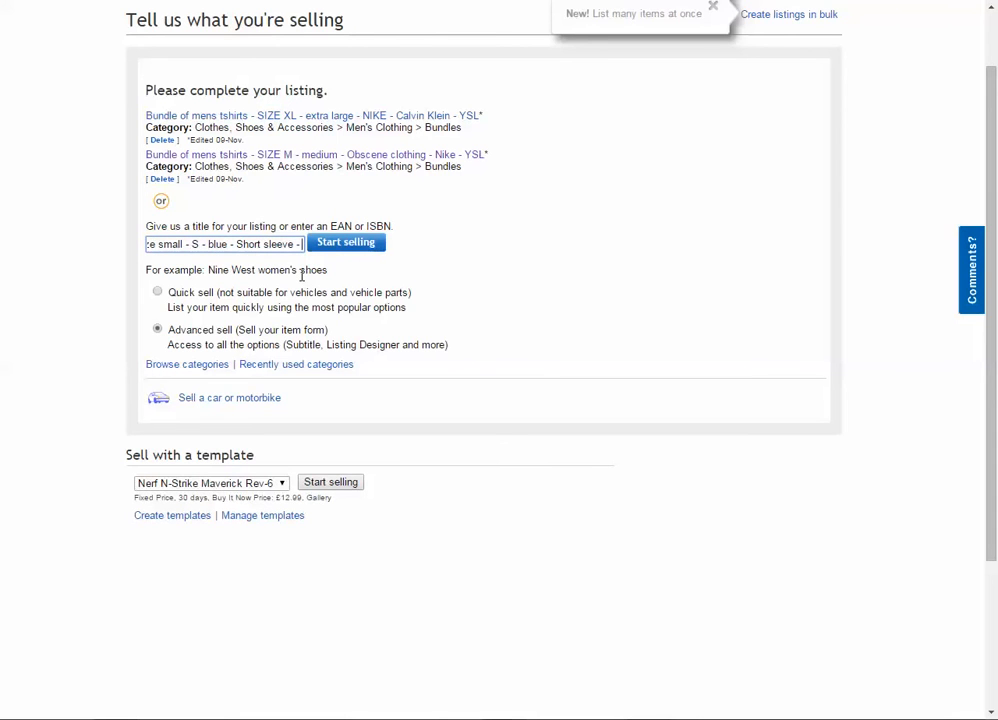
pyautogui.write('100% Cotton')
pyautogui.press('Return')
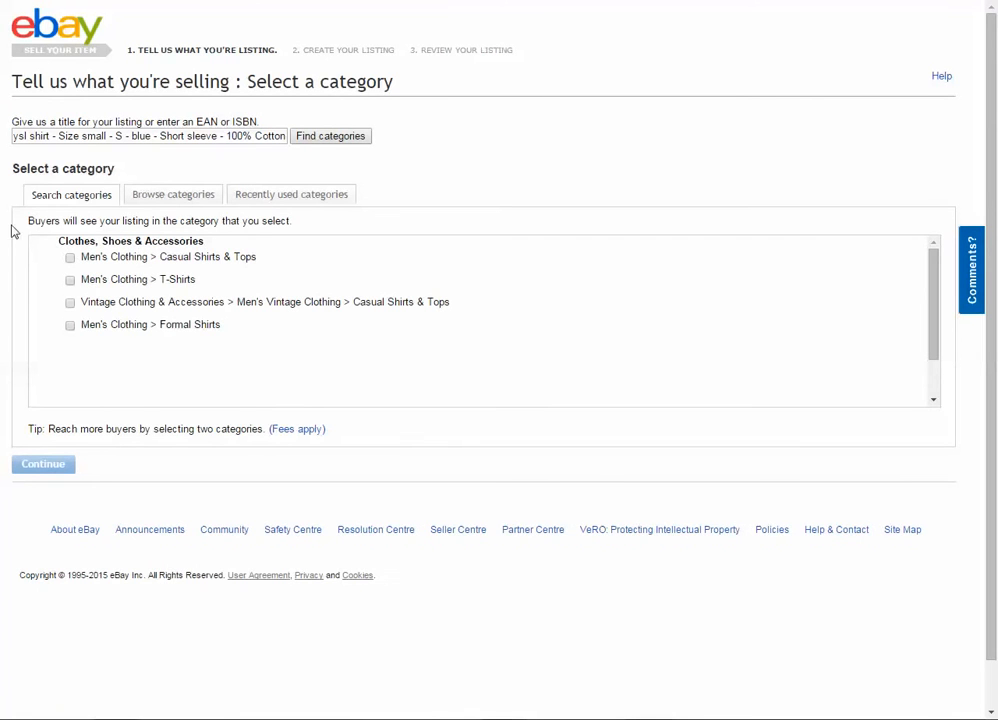
# - Choose the Men's Clothing > Casual Shirts & Tops category for the shirt and continue to the listing form
pyautogui.click(70, 257)
pyautogui.moveTo(160, 257); pyautogui.dragTo(226, 257)
pyautogui.moveTo(160, 279); pyautogui.dragTo(196, 279)
pyautogui.click(33, 487)
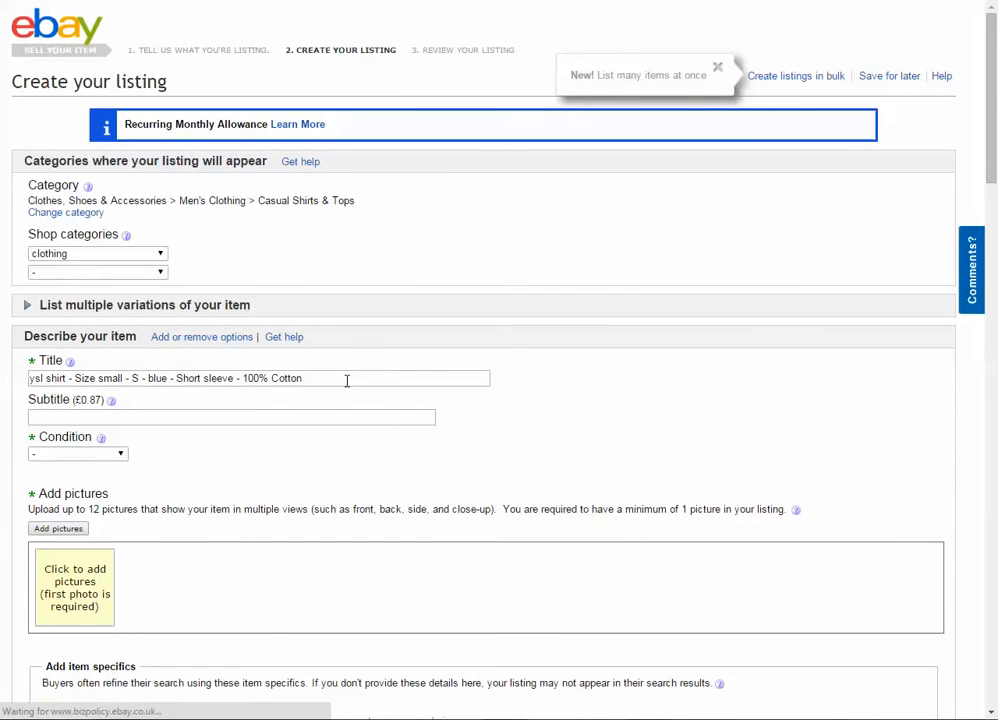
# - Add a trailing dash to the listing title and set the Pattern item specific to Check
pyautogui.click(347, 381)
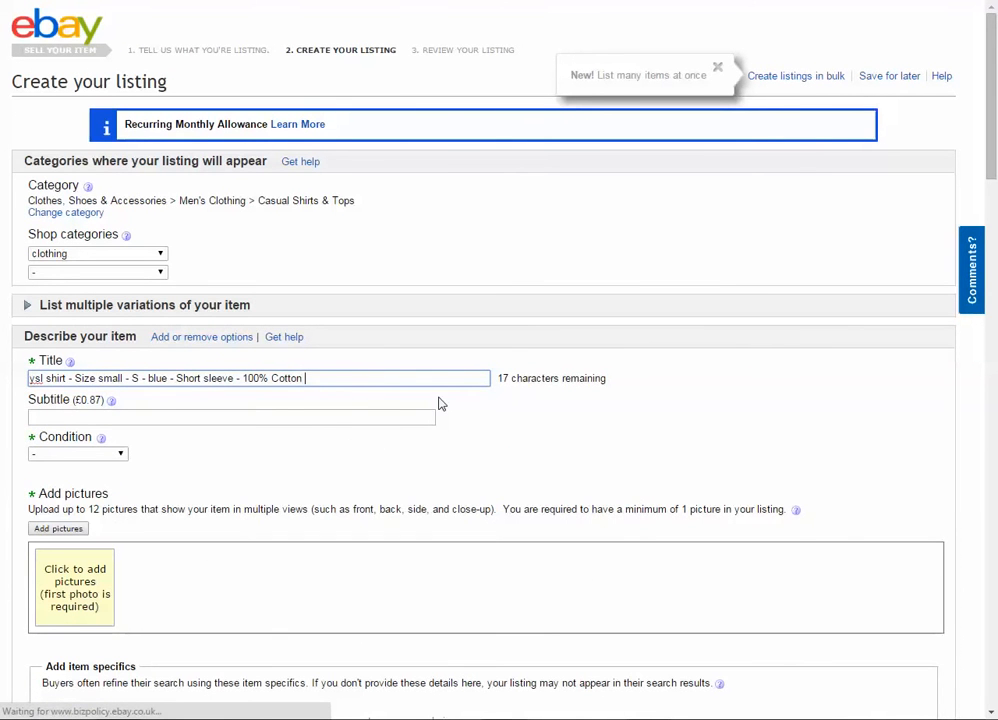
pyautogui.write('-')
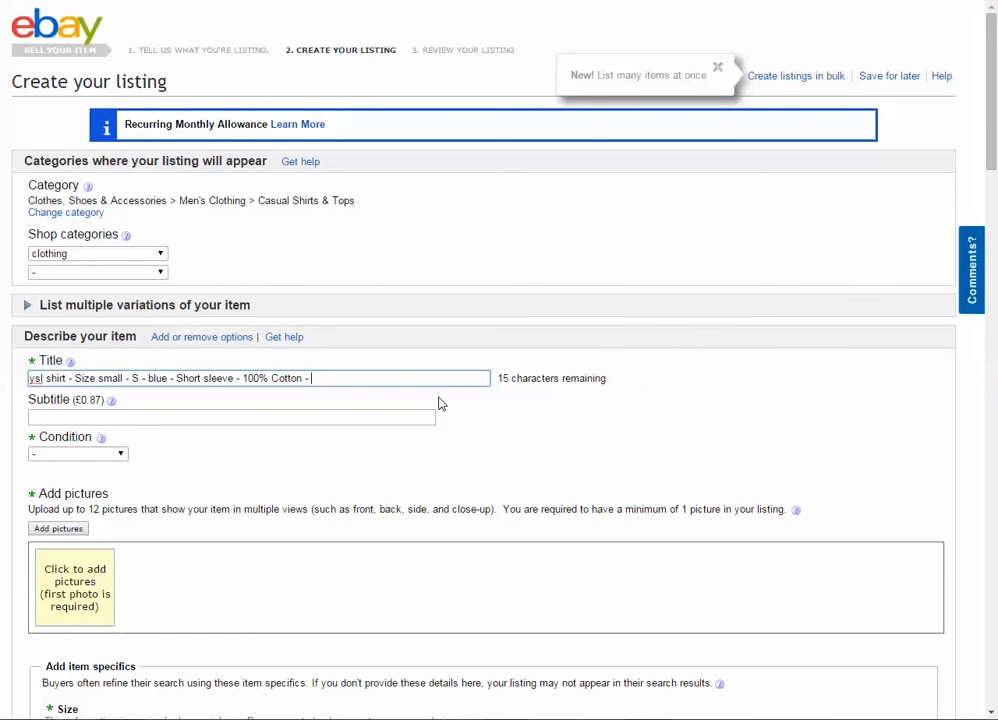
pyautogui.scroll(-5, 5, 460)
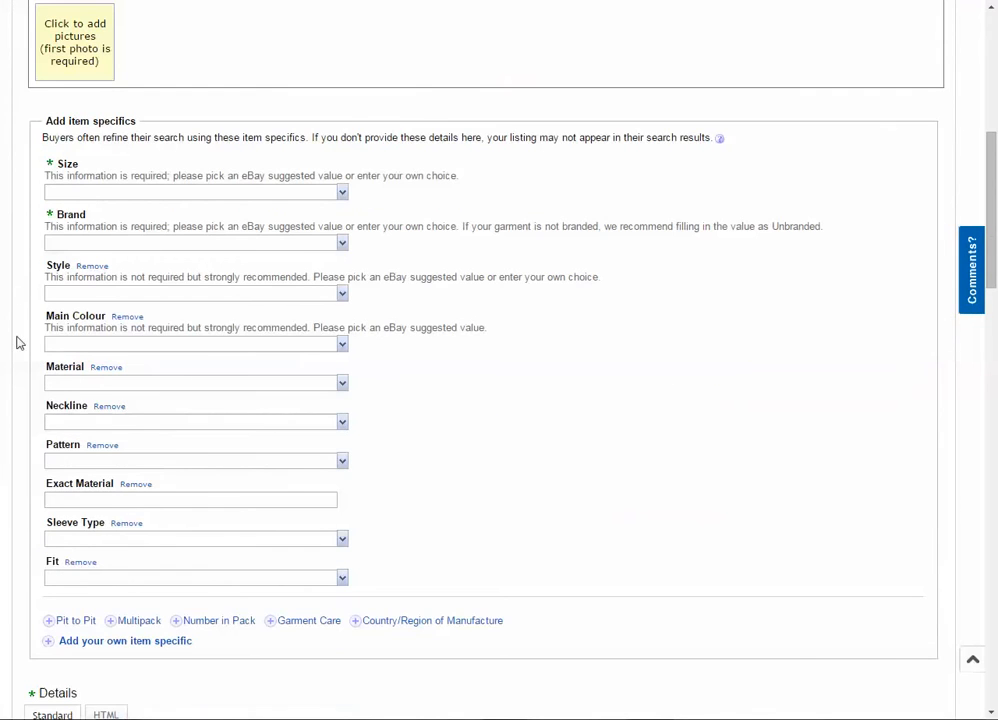
pyautogui.click(342, 460)
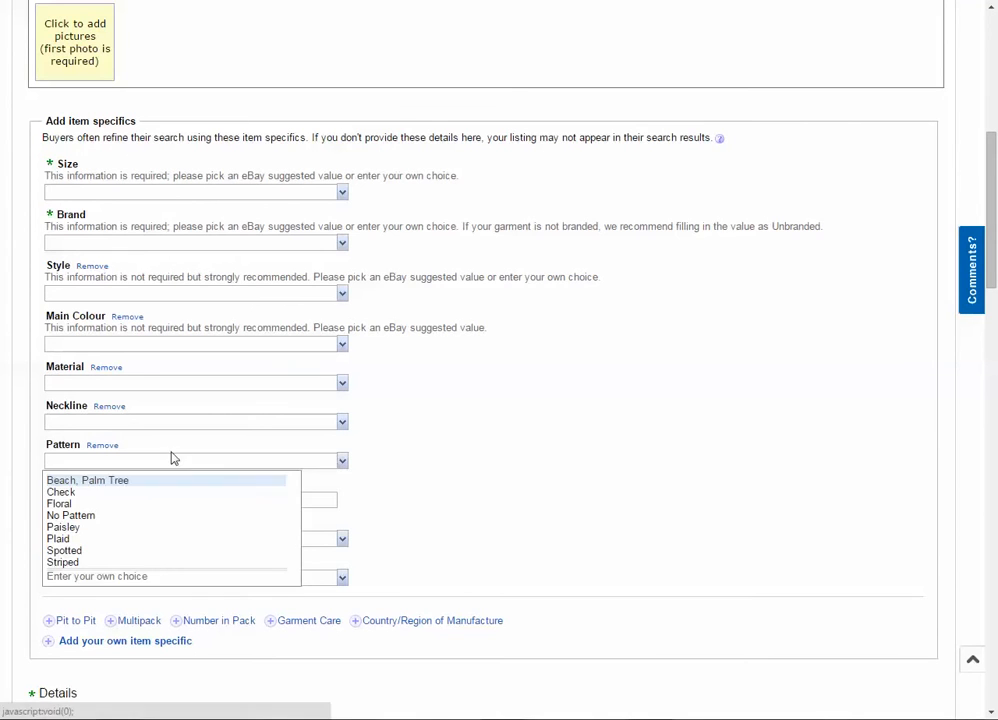
pyautogui.click(127, 492)
# - Reuse the pattern value at the end of the title, extend it to "Checkered" and correct the spelling to "Chequered"
pyautogui.doubleClick(116, 462)
pyautogui.hotkey('ctrl', 'c')
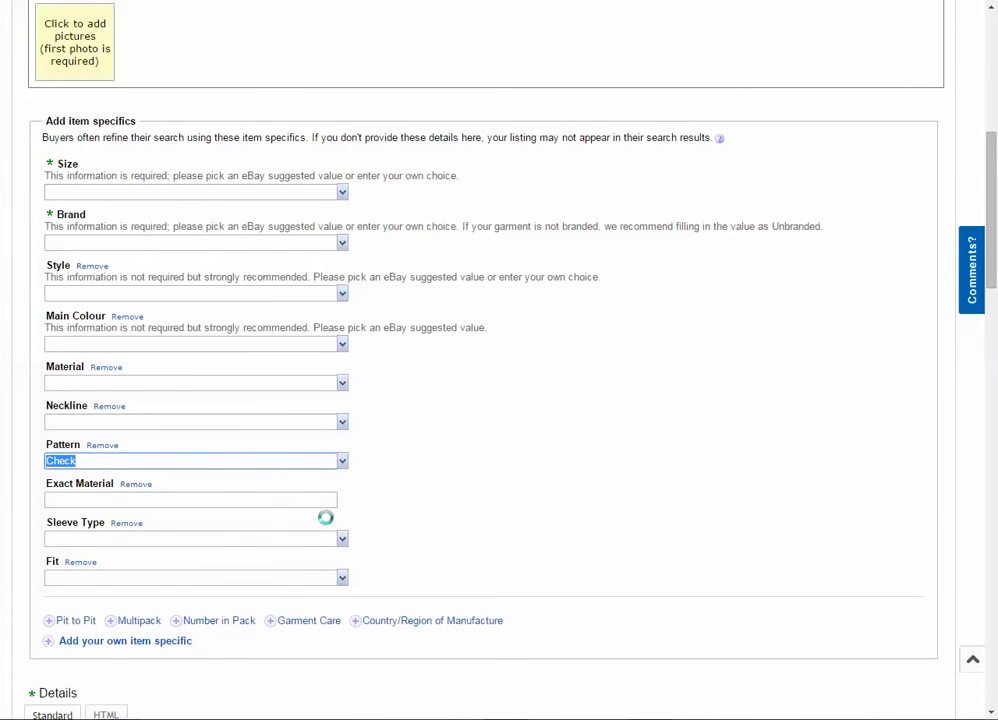
pyautogui.scroll(4, 290, 180)
pyautogui.click(323, 223)
pyautogui.hotkey('ctrl', 'v')
pyautogui.write('ered')
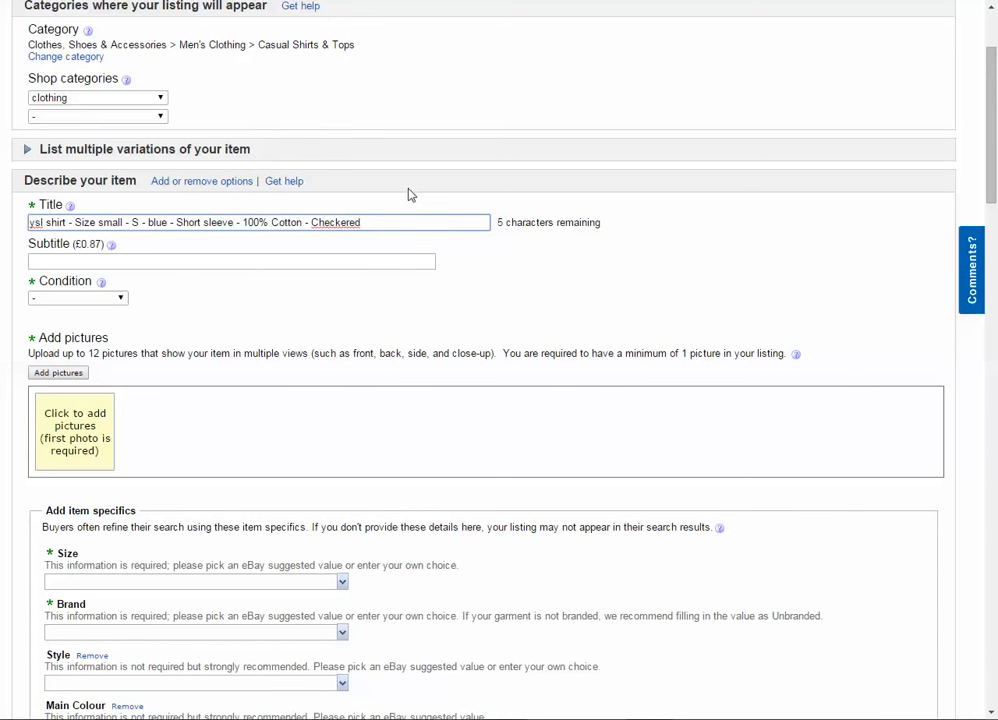
pyautogui.rightClick(343, 221)
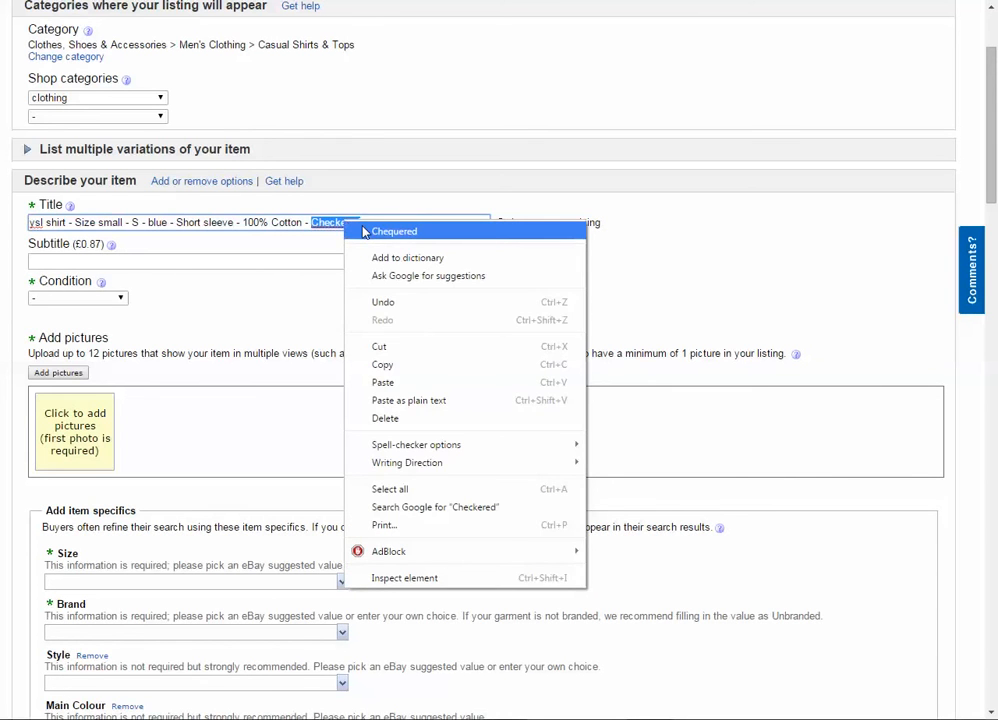
pyautogui.click(394, 231)
# - Add the word "Check" after "Chequered" at the end of the listing title
pyautogui.write('- ')
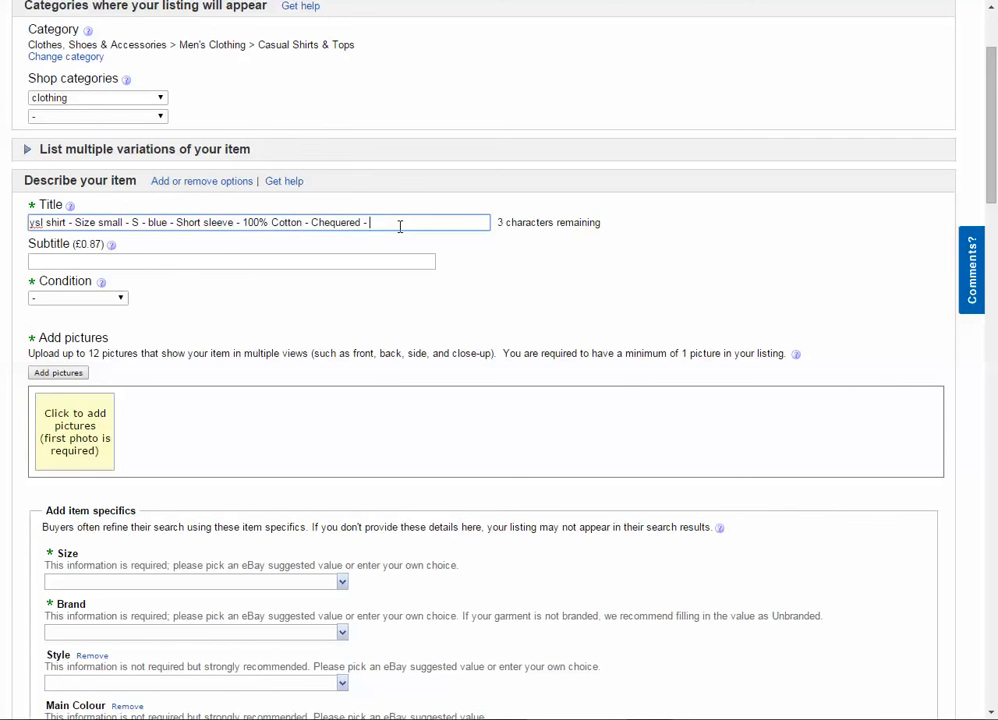
pyautogui.write('Che')
pyautogui.press('BackSpace')
pyautogui.press('BackSpace')
pyautogui.write('ck')
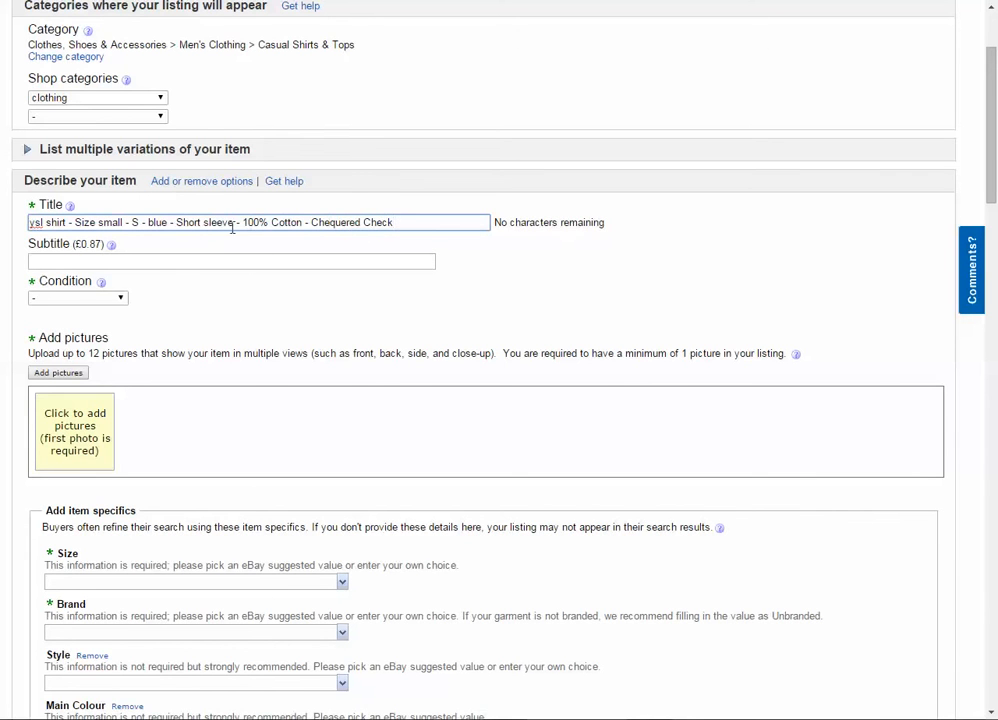
# - Review the size, colour, sleeve, material and pattern wording in the listing title
pyautogui.doubleClick(114, 224)
pyautogui.doubleClick(134, 223)
pyautogui.click(134, 224)
pyautogui.doubleClick(157, 223)
pyautogui.doubleClick(199, 222)
pyautogui.moveTo(202, 222); pyautogui.dragTo(236, 223)
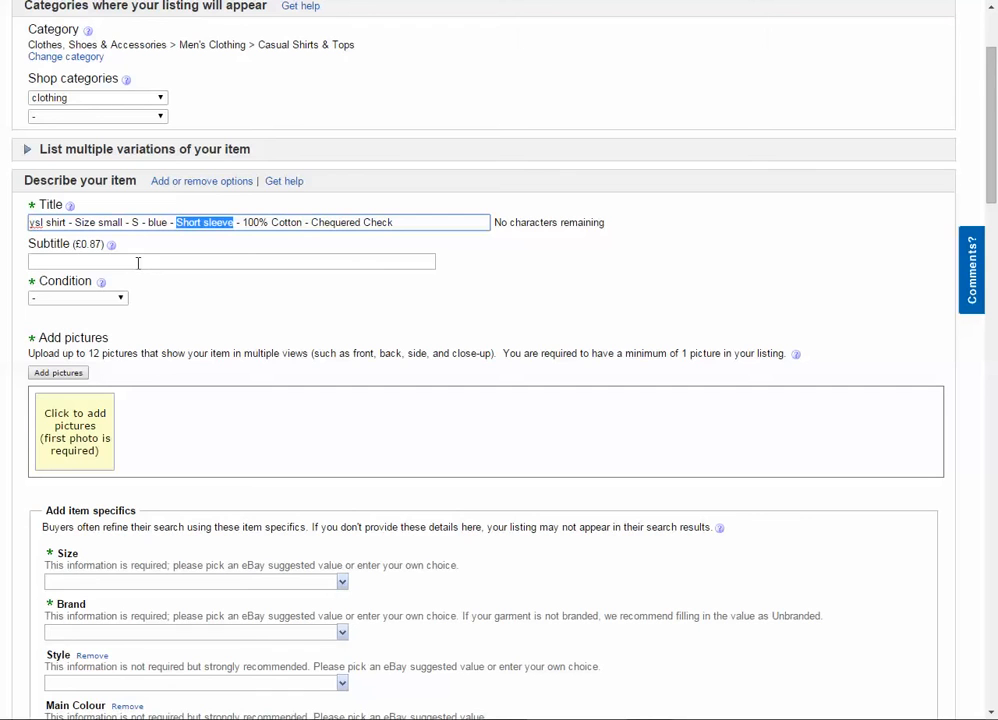
pyautogui.click(205, 222)
pyautogui.doubleClick(284, 222)
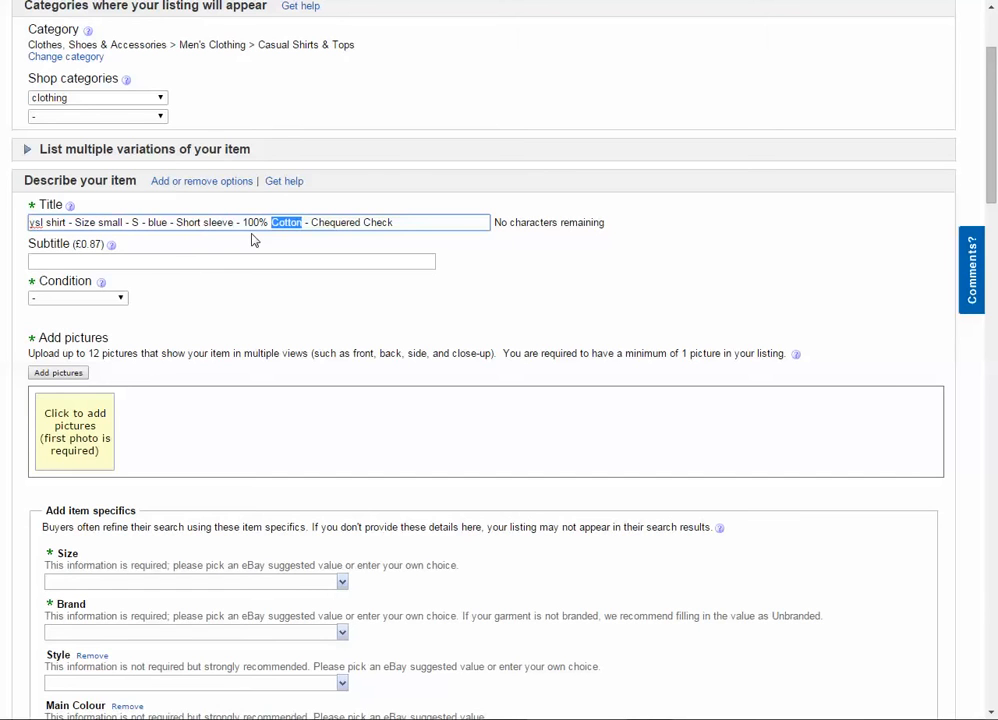
pyautogui.moveTo(240, 222); pyautogui.dragTo(359, 223)
pyautogui.doubleClick(254, 223)
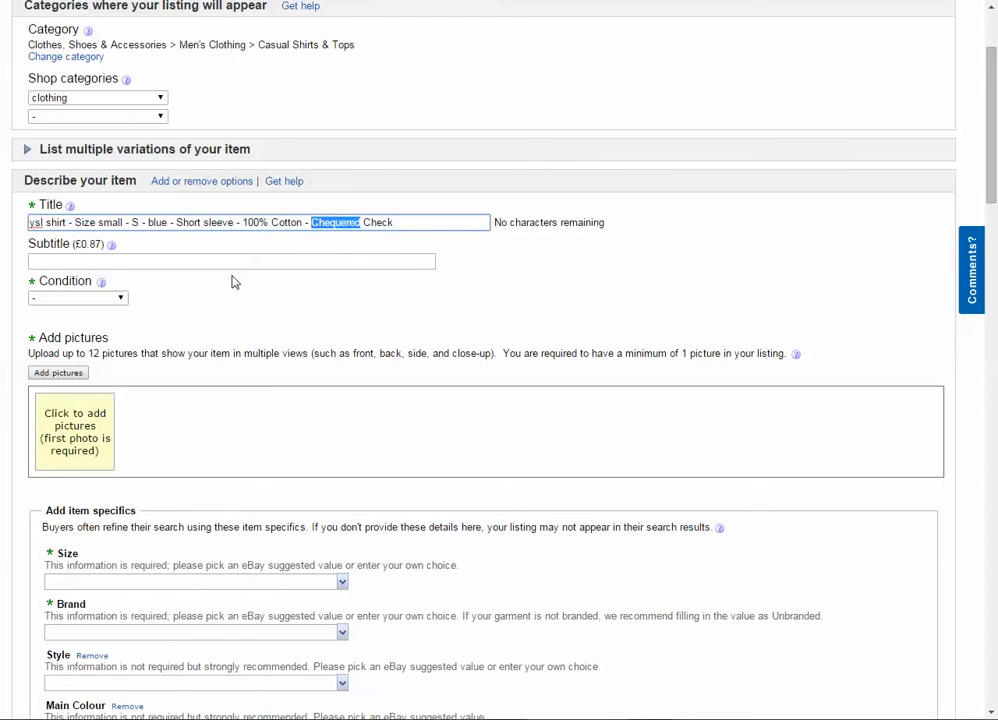
pyautogui.doubleClick(381, 222)
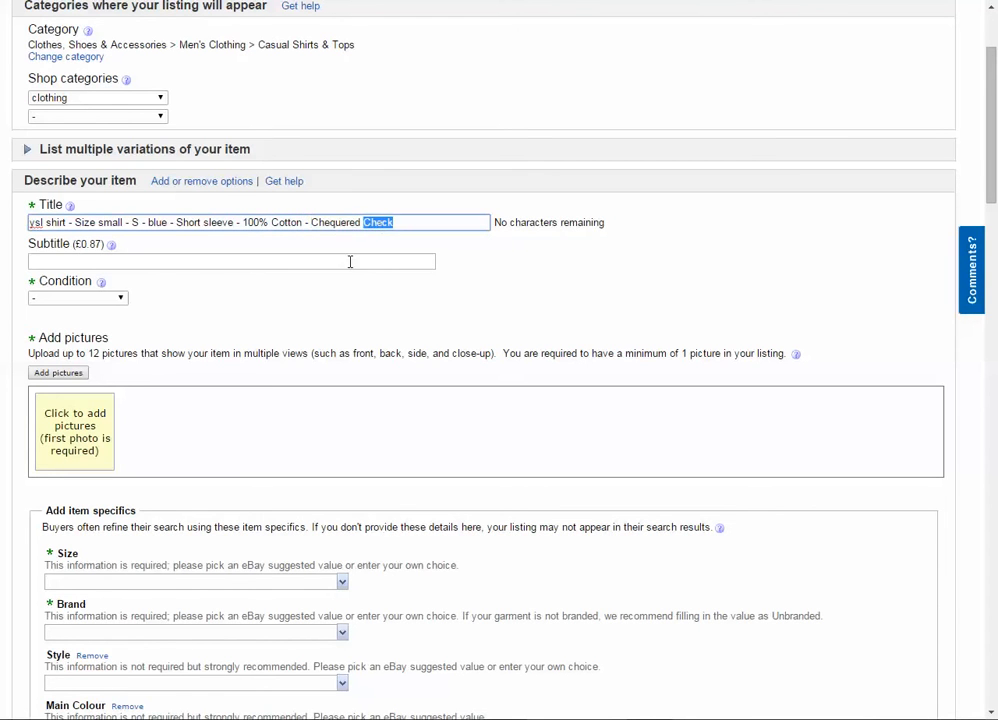
# - Set the item's condition to Used
pyautogui.scroll(-2, 230, 500)
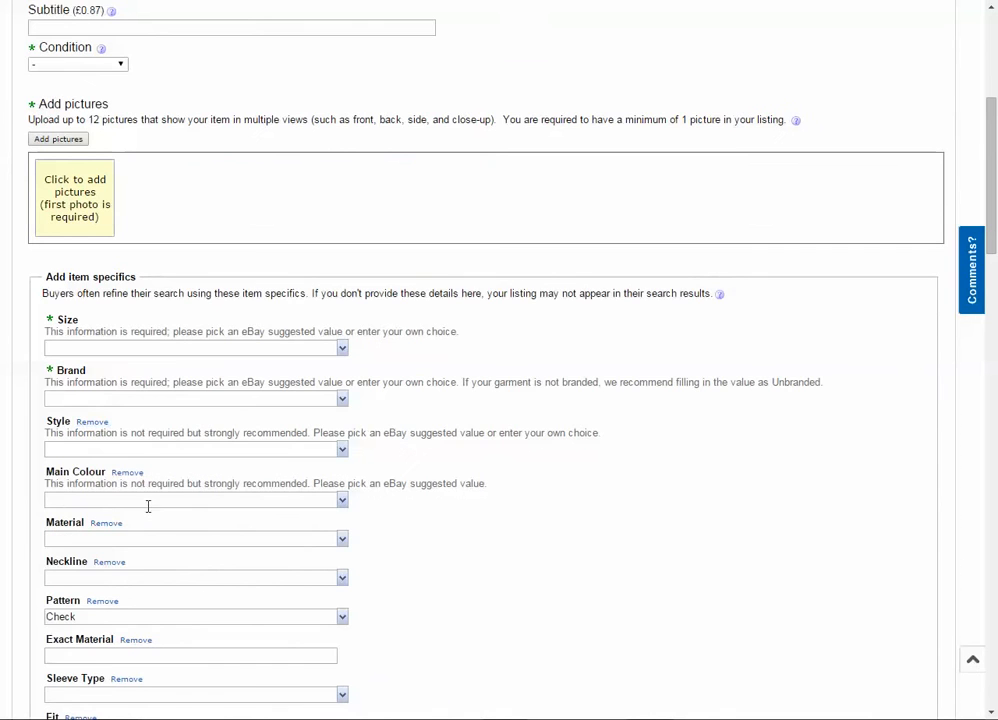
pyautogui.scroll(2, 203, 599)
pyautogui.scroll(-2, 260, 560)
pyautogui.scroll(3, 232, 535)
pyautogui.click(122, 299)
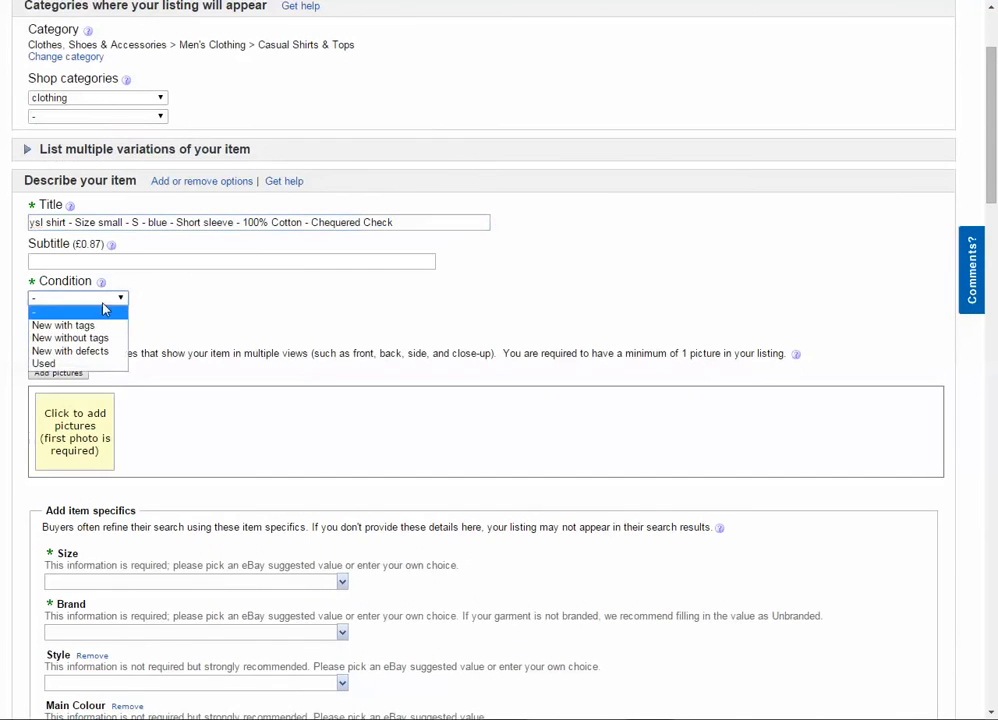
pyautogui.click(87, 366)
# - Enter the condition description "Shirt is used, but remains in great condition with no holes, stains or rips."
pyautogui.click(205, 359)
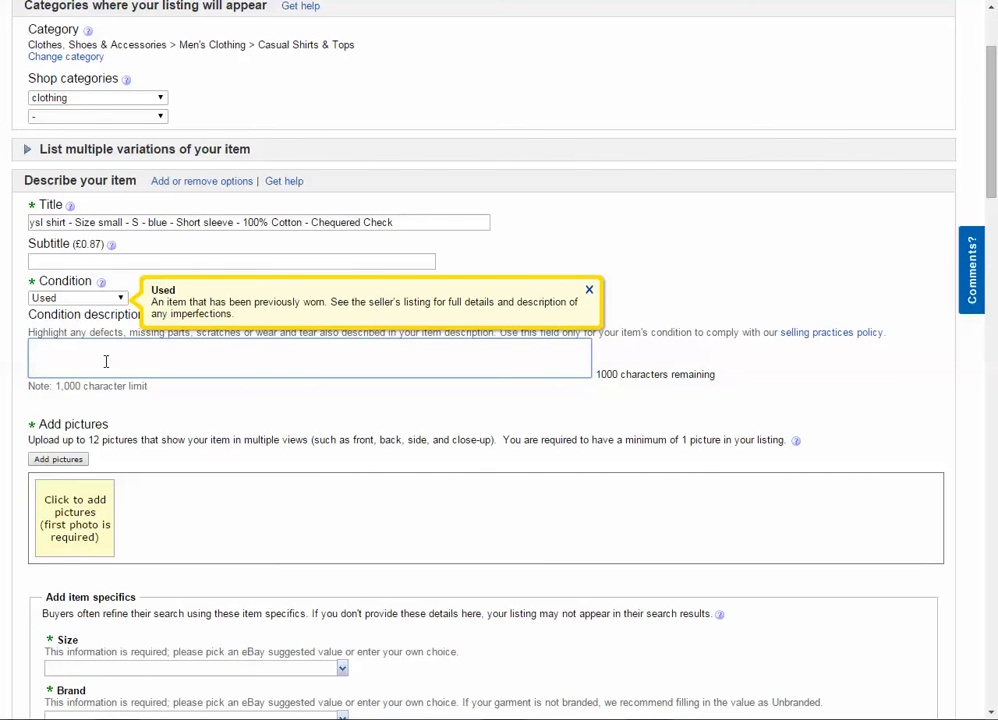
pyautogui.write('Shirt is used, but remains in great condition with no holes, ')
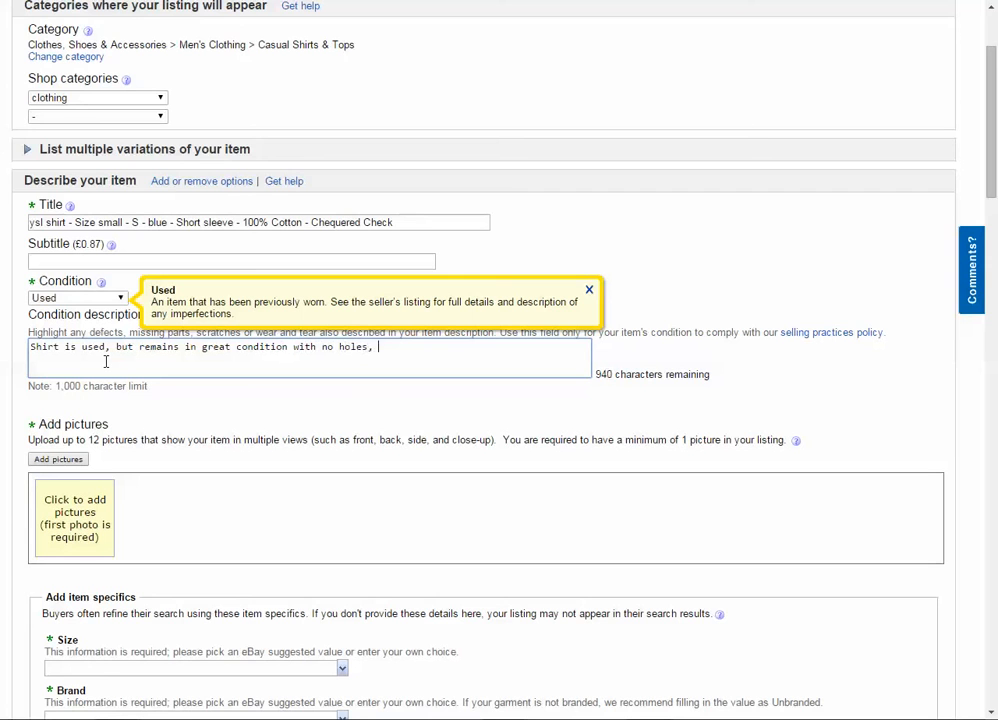
pyautogui.write('stains or rips.')
# - Add "The size is UK small" below a blank line in the condition description
pyautogui.press('Return')
pyautogui.write('The size is UK sma')
pyautogui.write('ll')
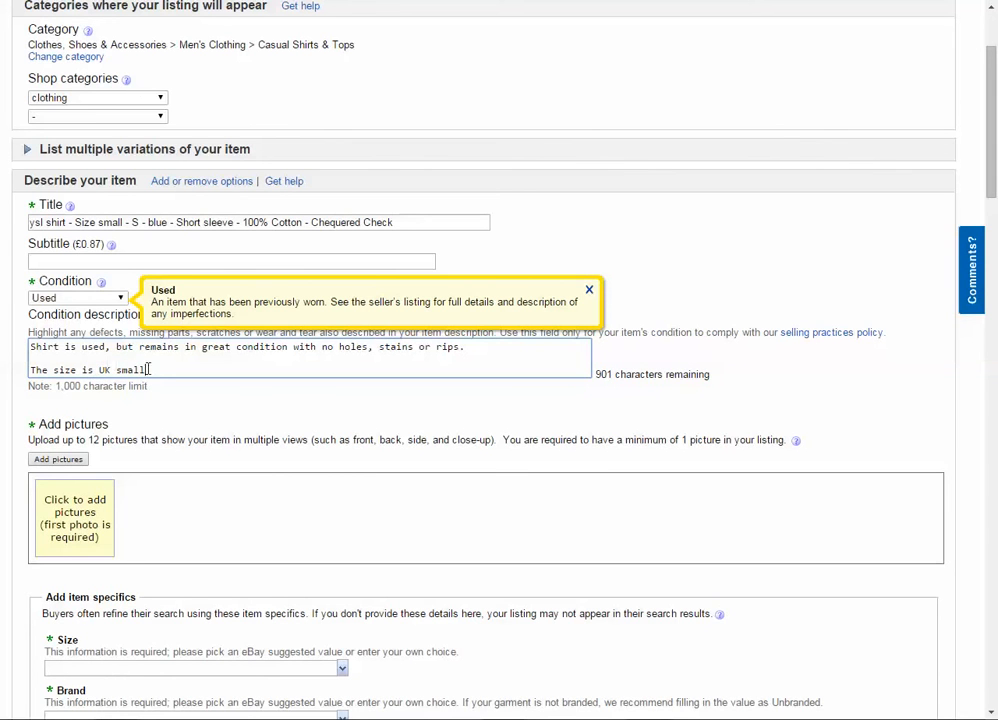
# - Delete the wording about great condition and no holes, stains or rips, leaving "Shirt is used" in the condition description's first sentence
pyautogui.hotkey('ctrl', 'a')
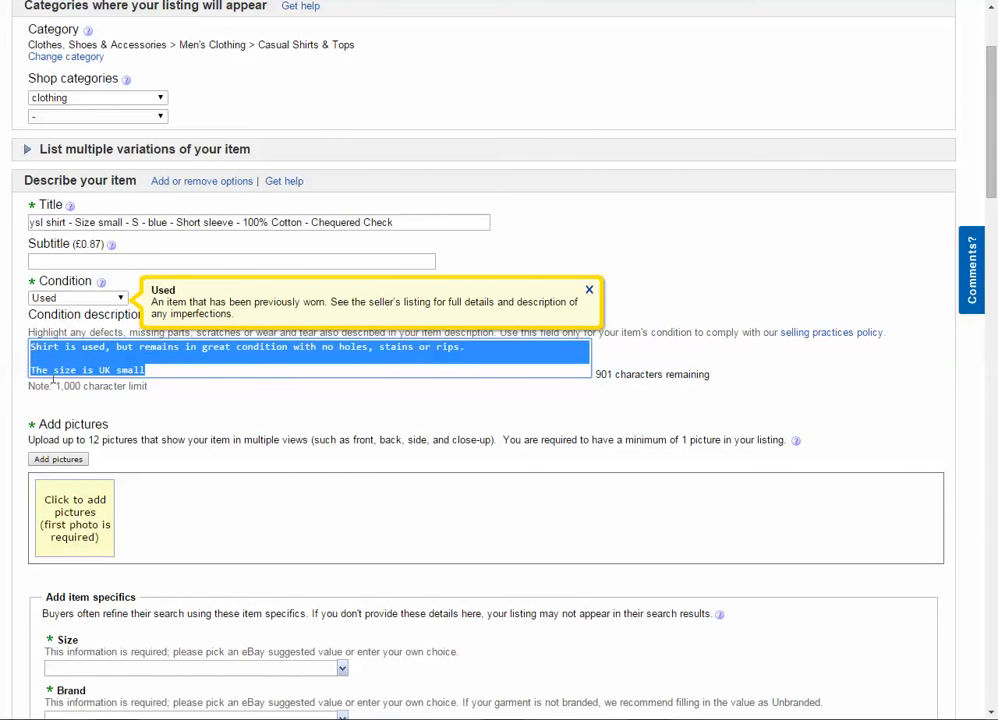
pyautogui.scroll(-1, 10, 348)
pyautogui.click(3, 344)
pyautogui.click(102, 284)
pyautogui.press('Return')
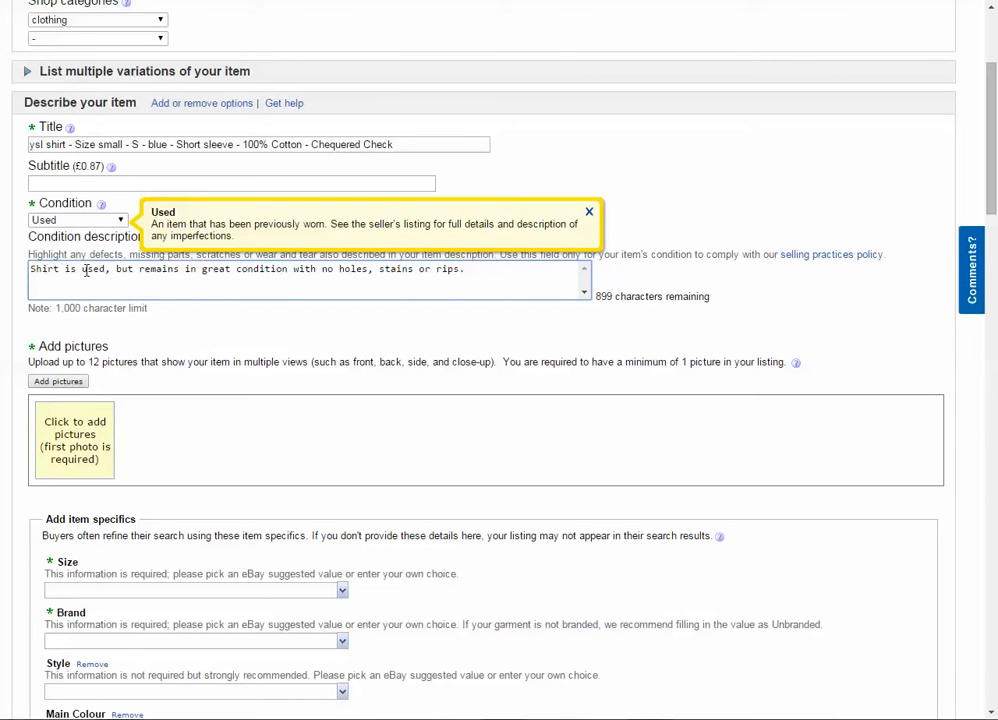
pyautogui.moveTo(111, 269); pyautogui.dragTo(490, 268)
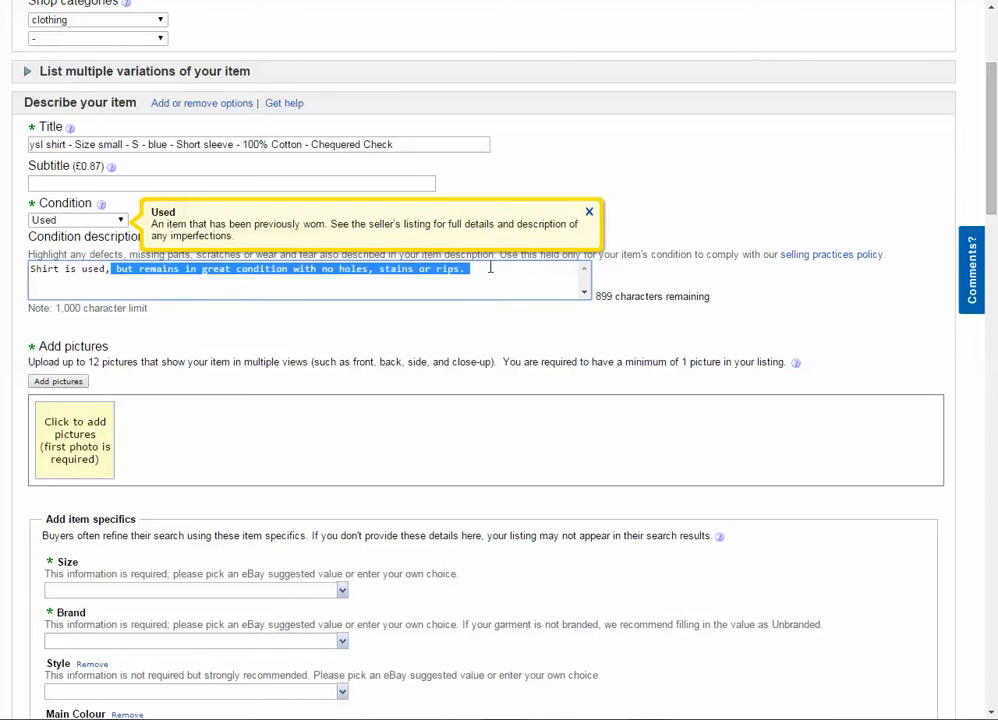
pyautogui.press('BackSpace')
pyautogui.press('BackSpace')
pyautogui.press('BackSpace')
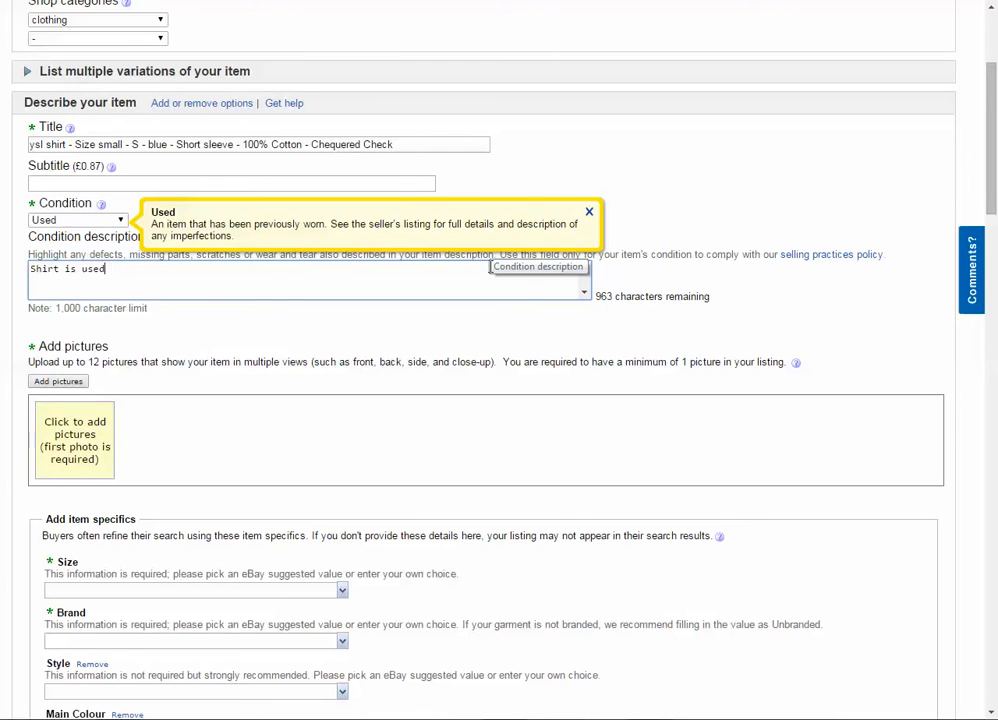
# - Continue the first sentence of the condition description with "and as a result, there's a small stain on the back"
pyautogui.write("and as a result, there's a small st")
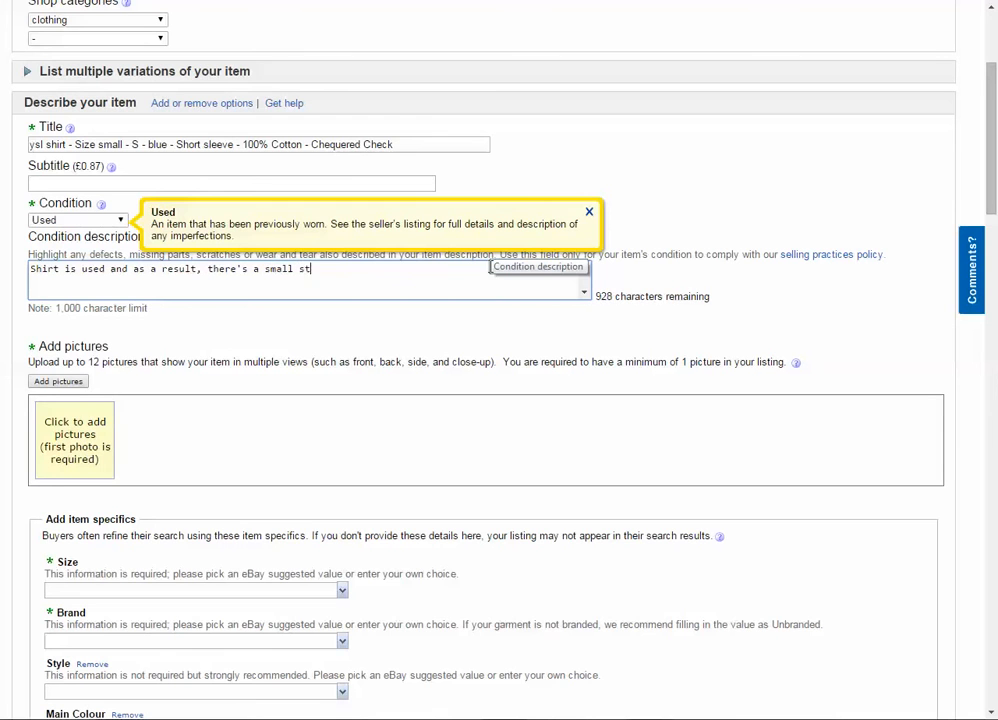
pyautogui.write('ain on the back ')
pyautogui.write('oca')
pyautogui.press('BackSpace')
pyautogui.press('BackSpace')
pyautogui.press('BackSpace')
pyautogui.write('l stain on the back l')
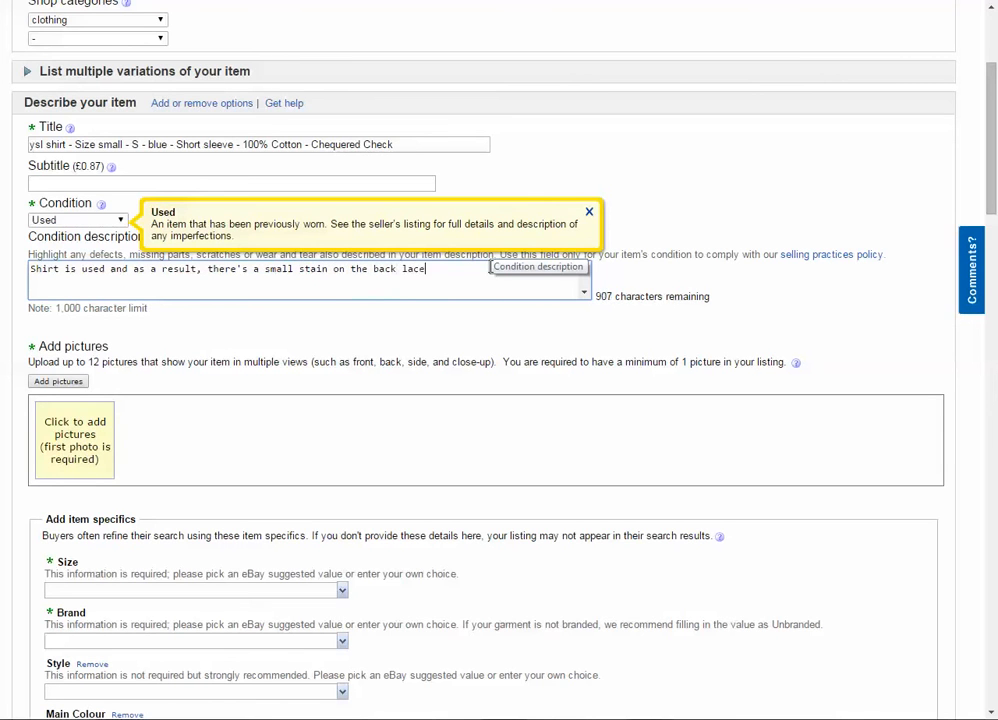
pyautogui.write('ocated towards the cenrerr')
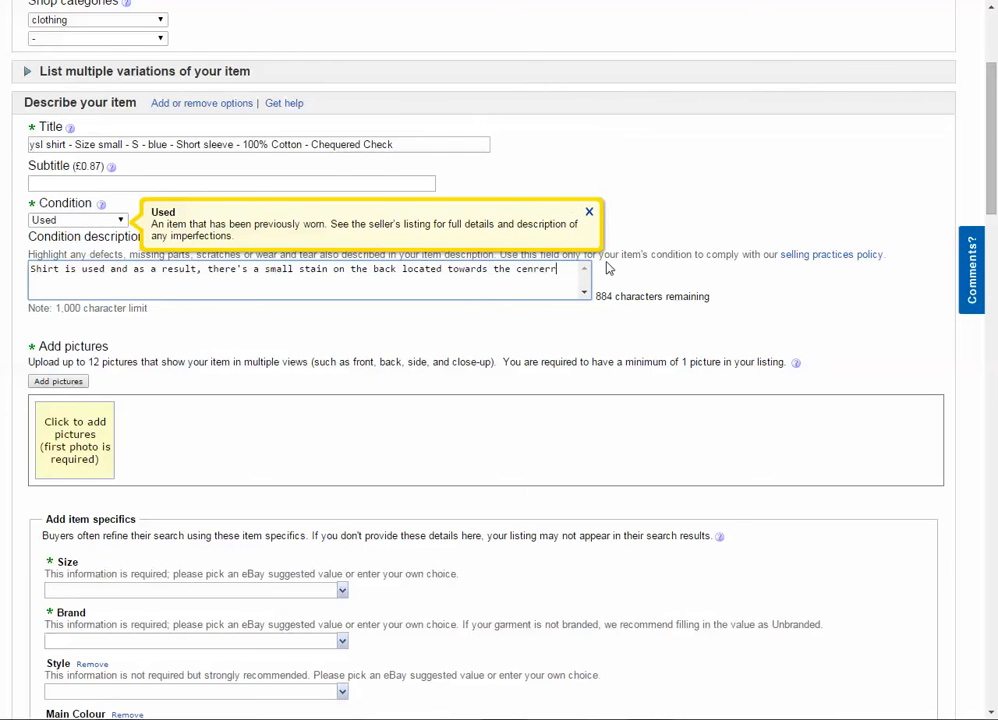
# - Complete the stain sentence in the condition description with "located towards the centre."
pyautogui.press('BackSpace')
pyautogui.press('BackSpace')
pyautogui.write('tre.')
pyautogui.press('Return')
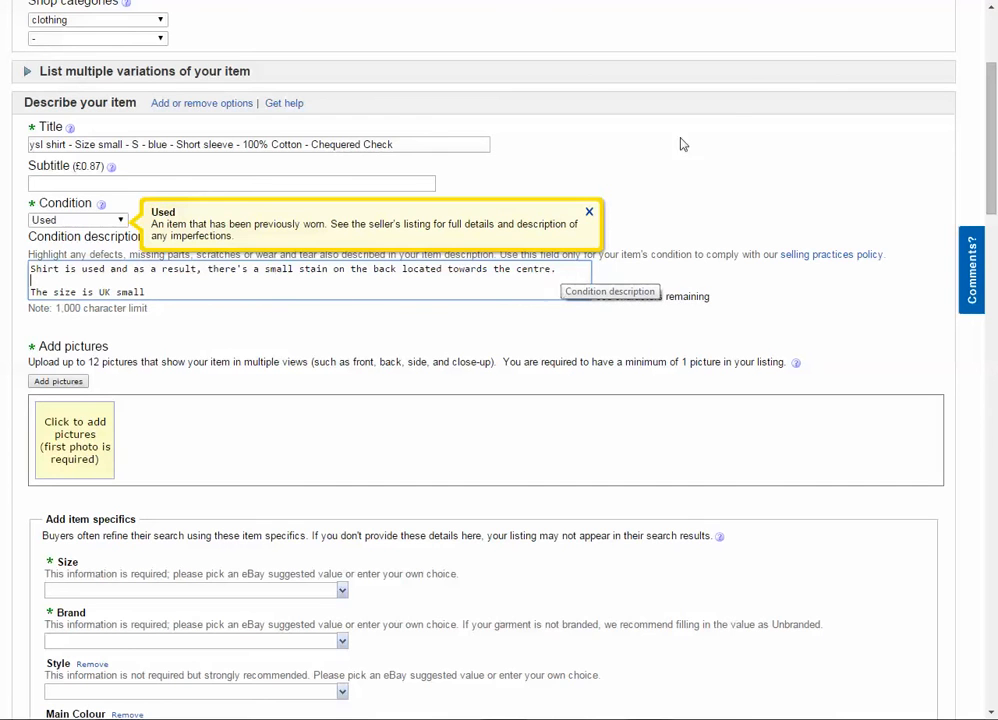
# - Add "This is viewable in the listing images" after the stain sentence in the condition description
pyautogui.moveTo(210, 270); pyautogui.dragTo(145, 236)
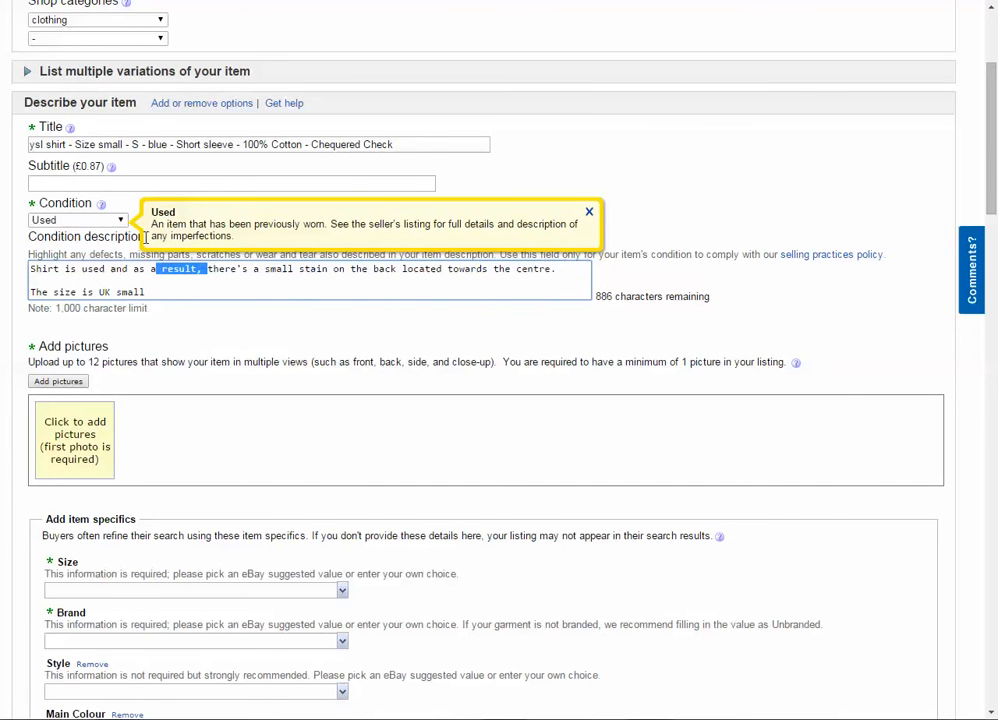
pyautogui.click(557, 269)
pyautogui.write('This is ')
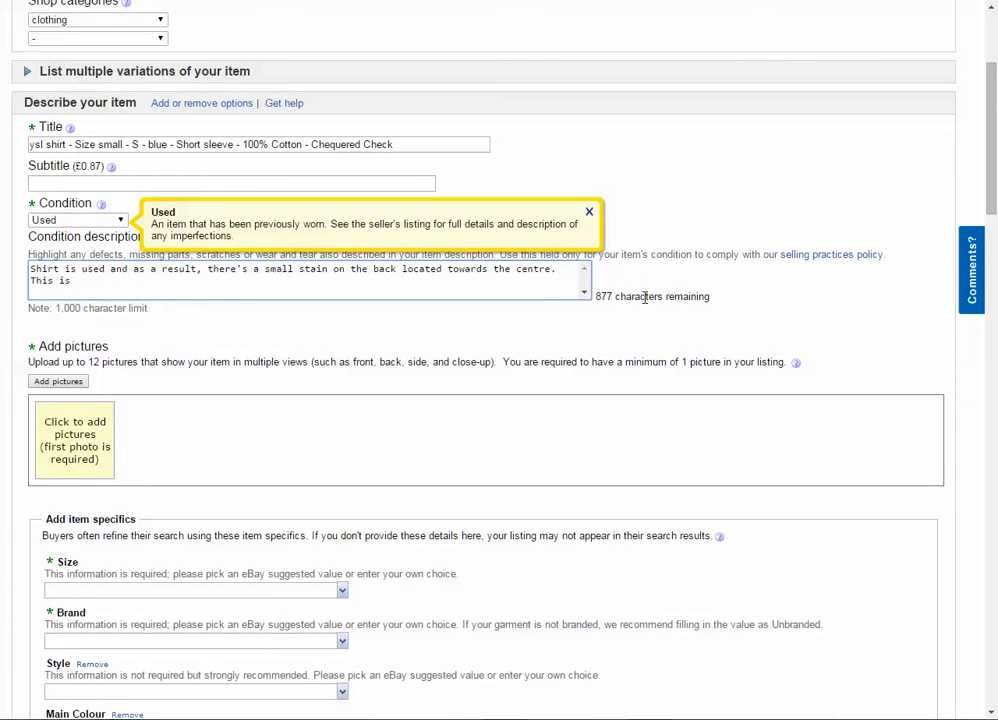
pyautogui.write('viewabe')
pyautogui.press('BackSpace')
pyautogui.press('BackSpace')
pyautogui.write('ble in the listing ')
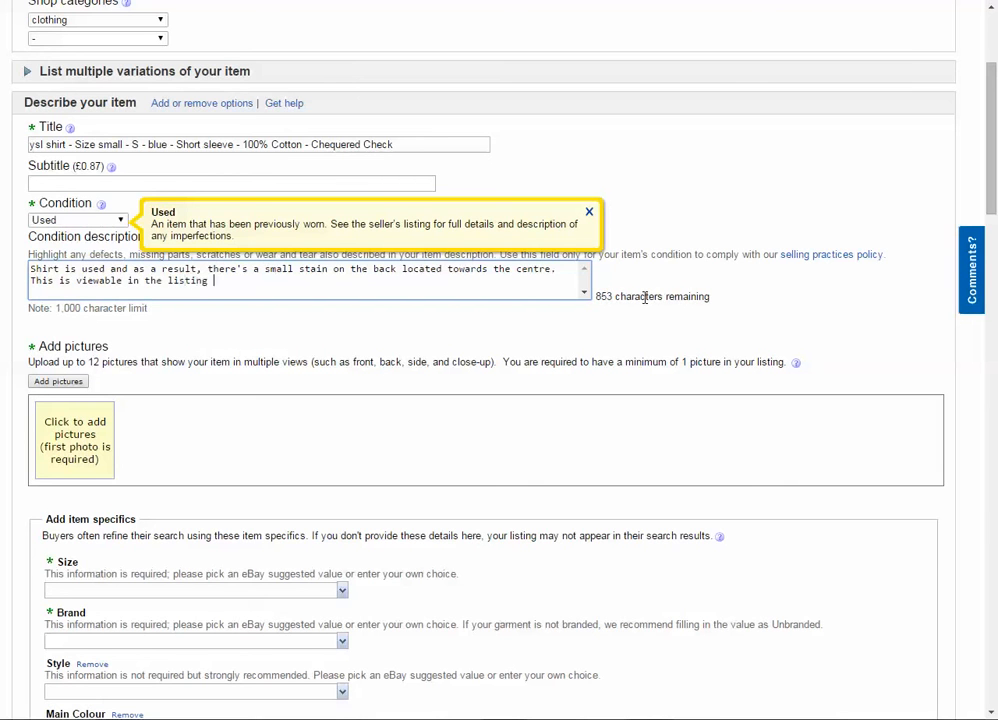
pyautogui.write('images.')
# - End the listing images sentence with a full stop and remove the blank line above "The size is UK small" in the condition description
pyautogui.click(304, 291)
pyautogui.press('Return')
pyautogui.write('The size is UK small')
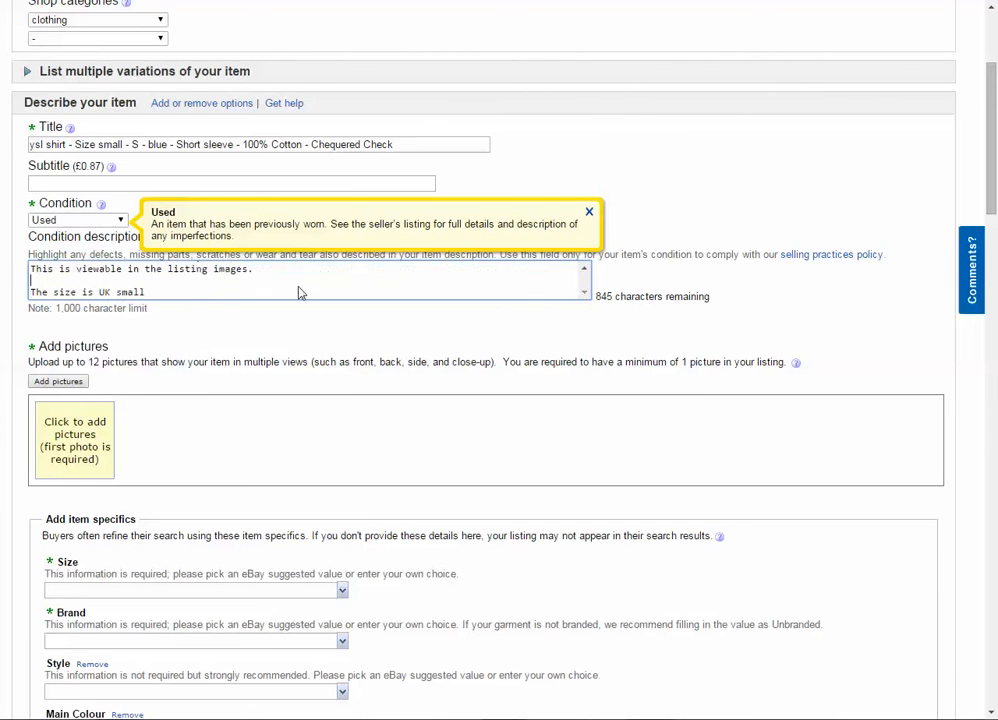
pyautogui.scroll(-3, 183, 261)
pyautogui.scroll(1, 152, 263)
pyautogui.press('BackSpace')
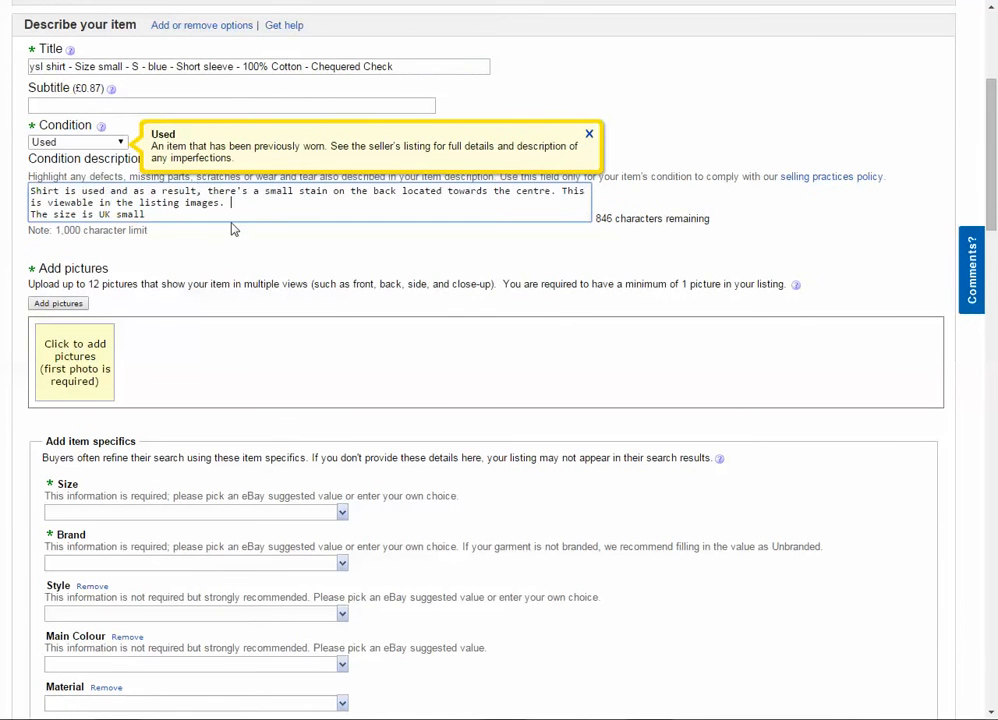
# - Copy the whole condition description into the listing's Details text
pyautogui.hotkey('ctrl', 'a')
pyautogui.hotkey('ctrl', 'c')
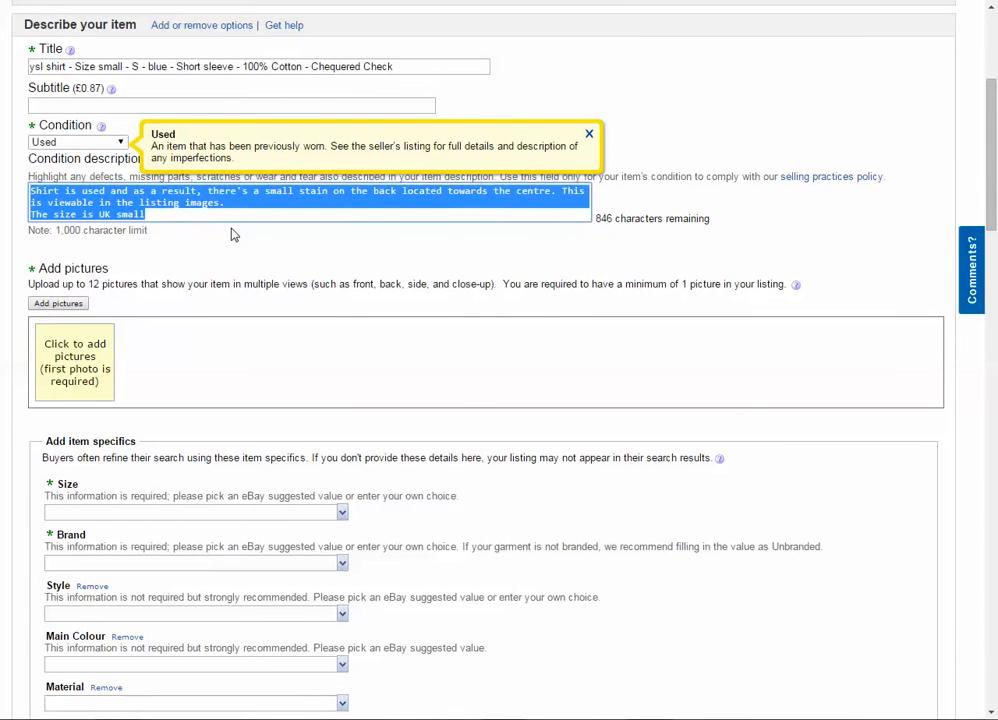
pyautogui.scroll(-10, 176, 254)
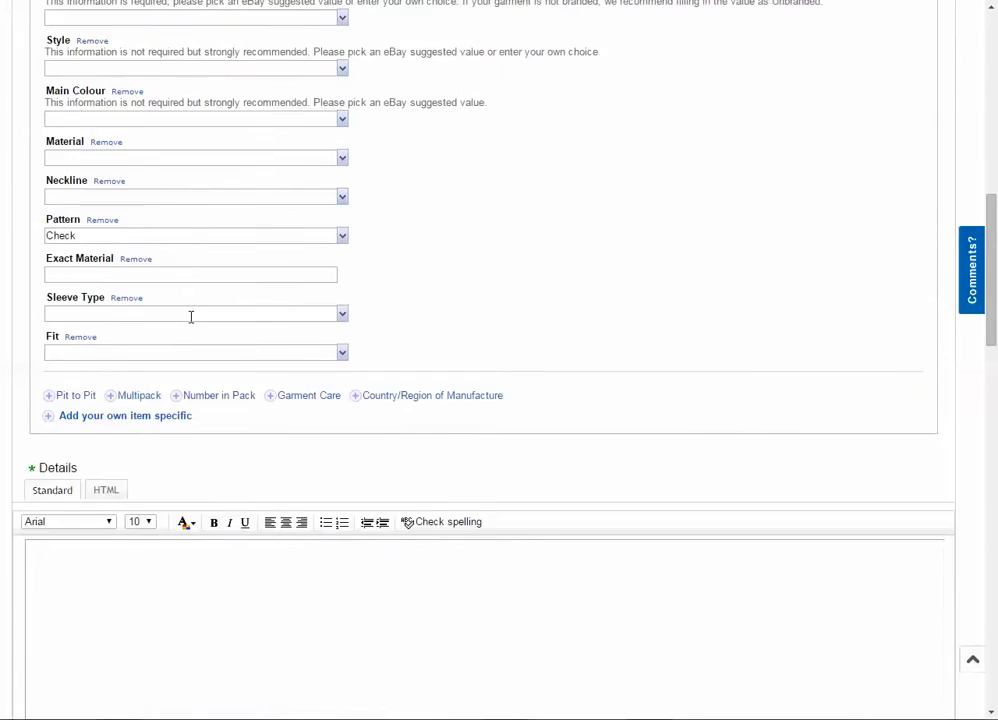
pyautogui.click(239, 438)
pyautogui.hotkey('ctrl', 'v')
# - In the item specifics, set Size to S and Brand to YSL, Yves Saint Laurent
pyautogui.scroll(10, 150, 330)
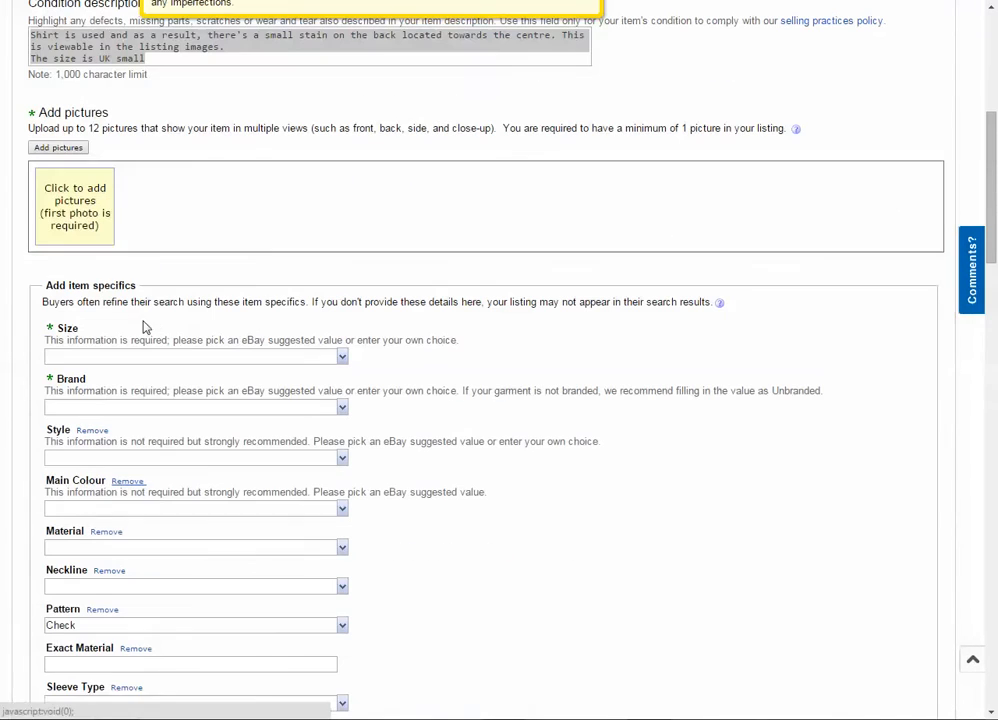
pyautogui.click(94, 200)
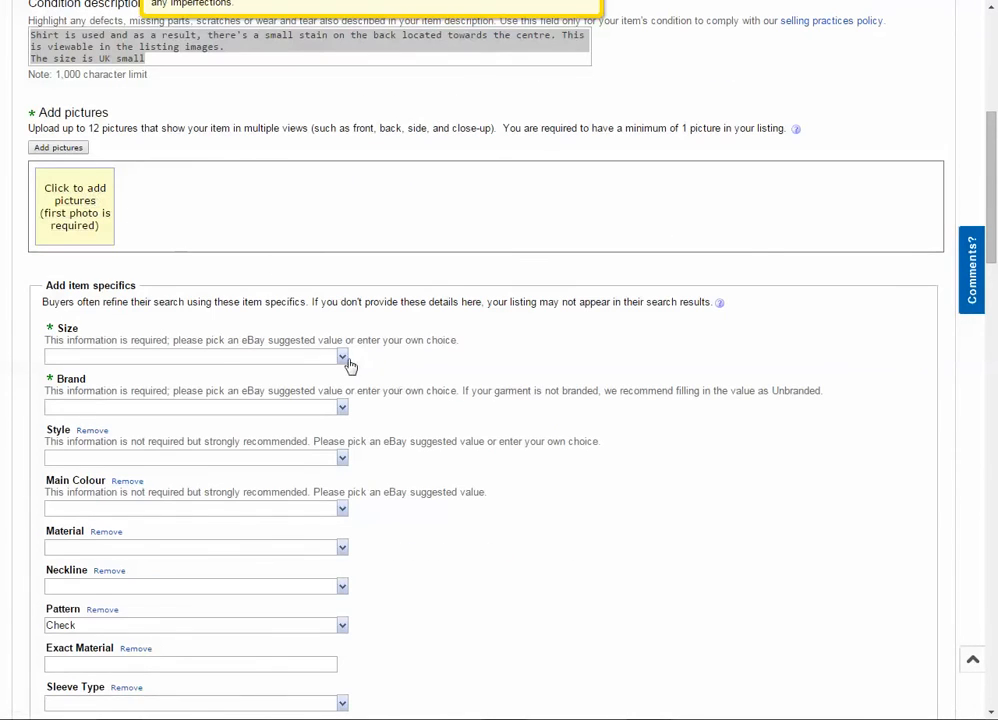
pyautogui.click(224, 360)
pyautogui.click(111, 392)
pyautogui.scroll(-2, 316, 285)
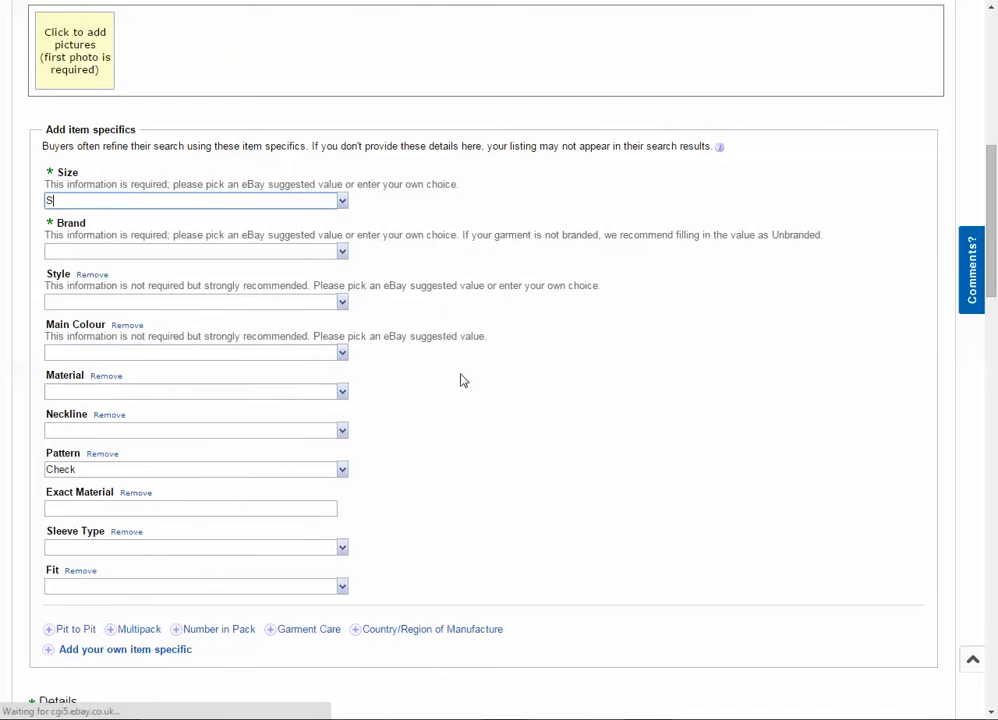
pyautogui.click(341, 251)
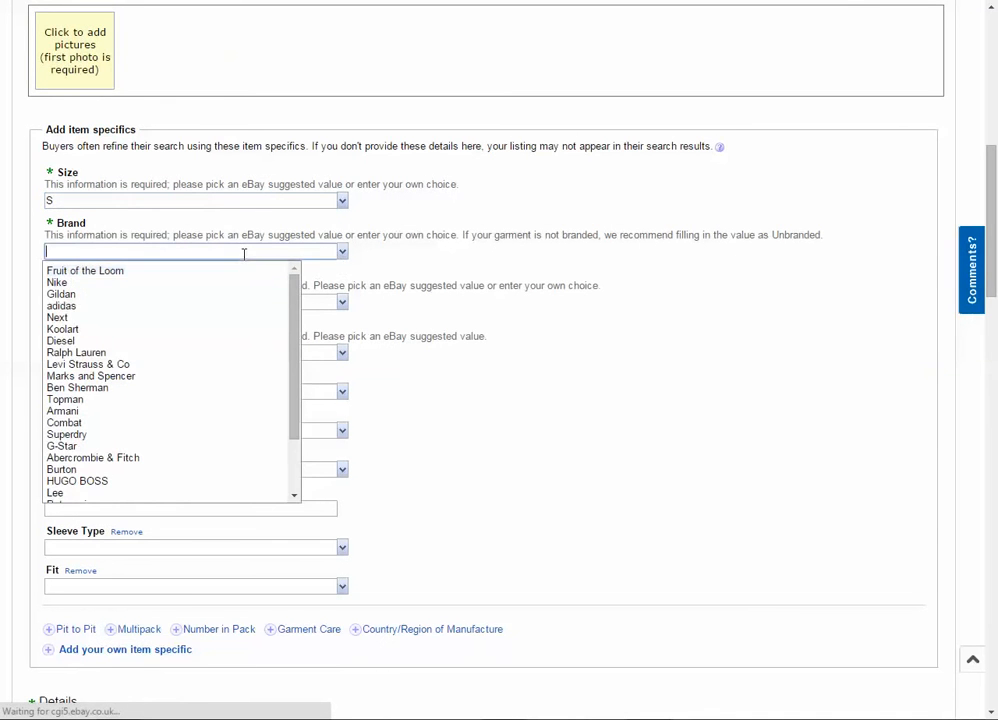
pyautogui.click(245, 252)
pyautogui.write('ysl')
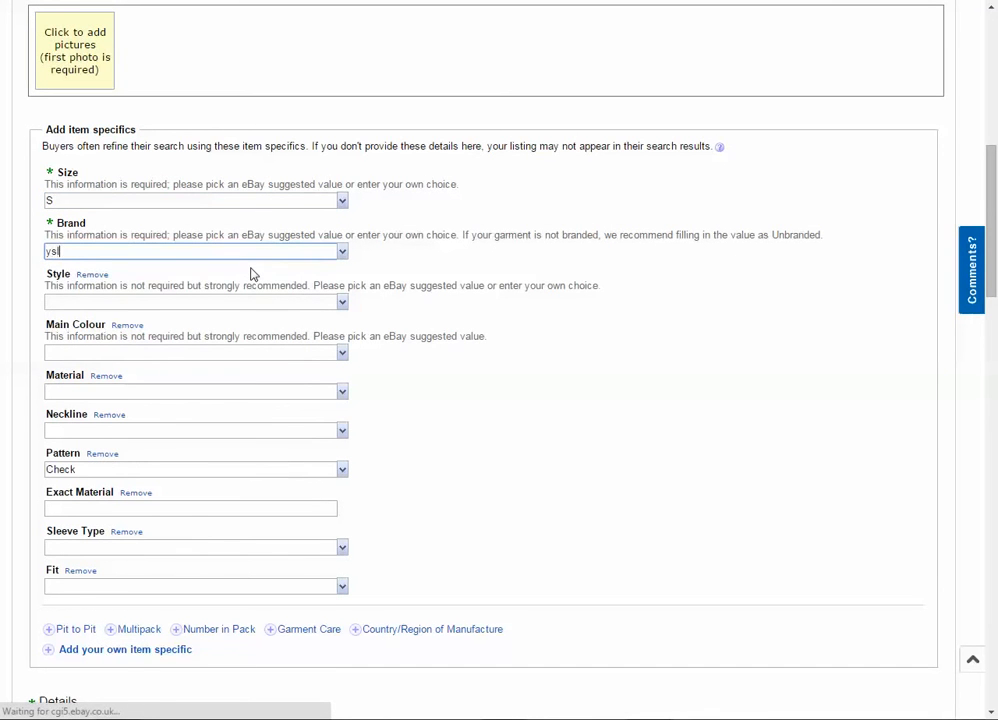
pyautogui.click(251, 271)
# - Set the shirt's Style to Casual Shirts and its Main Colour to Blue
pyautogui.click(342, 302)
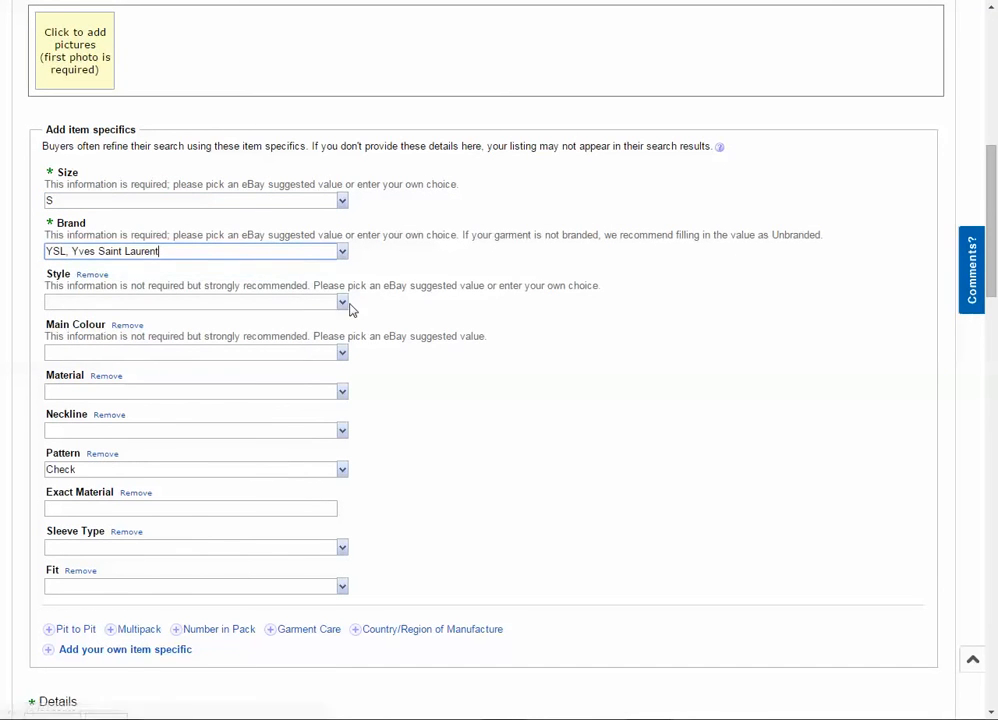
pyautogui.click(150, 322)
pyautogui.scroll(-1, 345, 316)
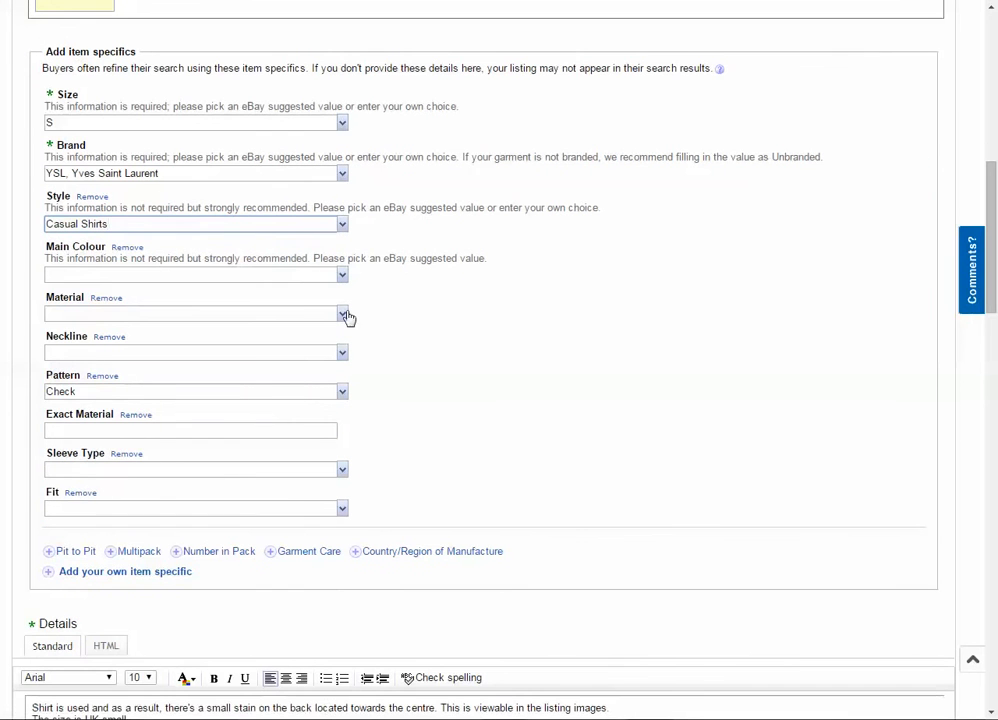
pyautogui.click(342, 276)
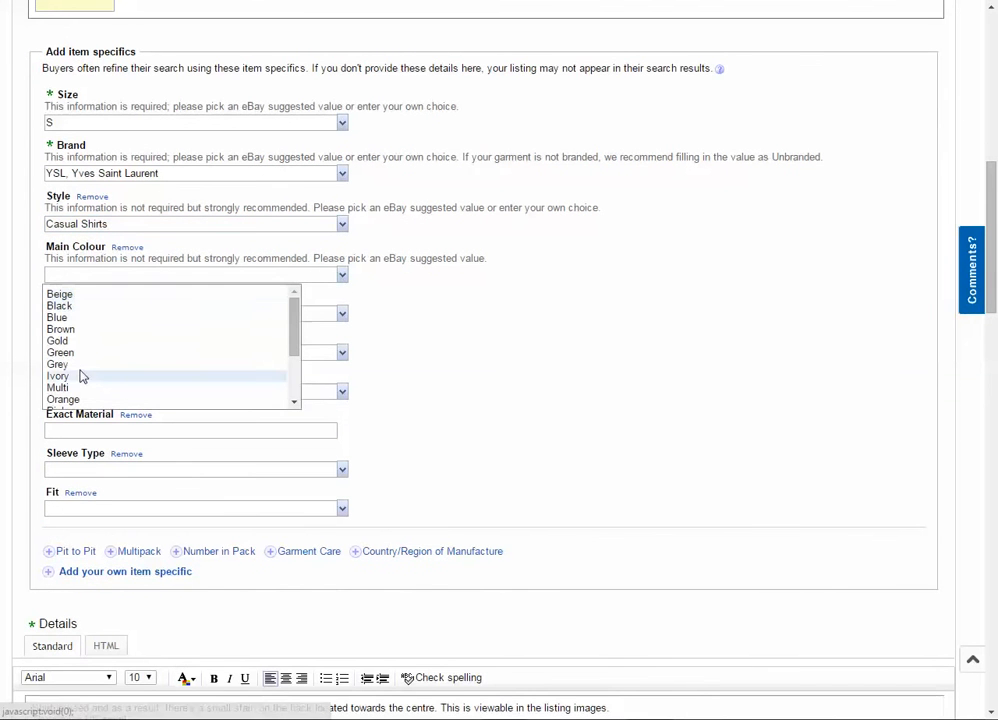
pyautogui.click(86, 320)
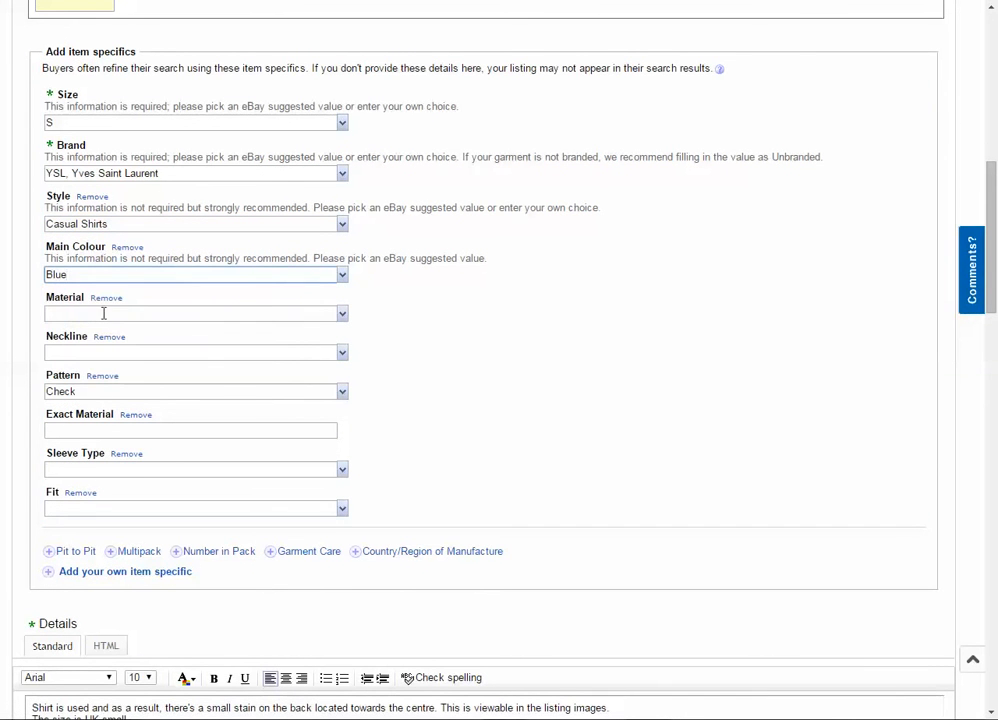
# - Try Multi as the Main Colour and set it back to Blue
pyautogui.click(344, 277)
pyautogui.scroll(-3, 6, 310)
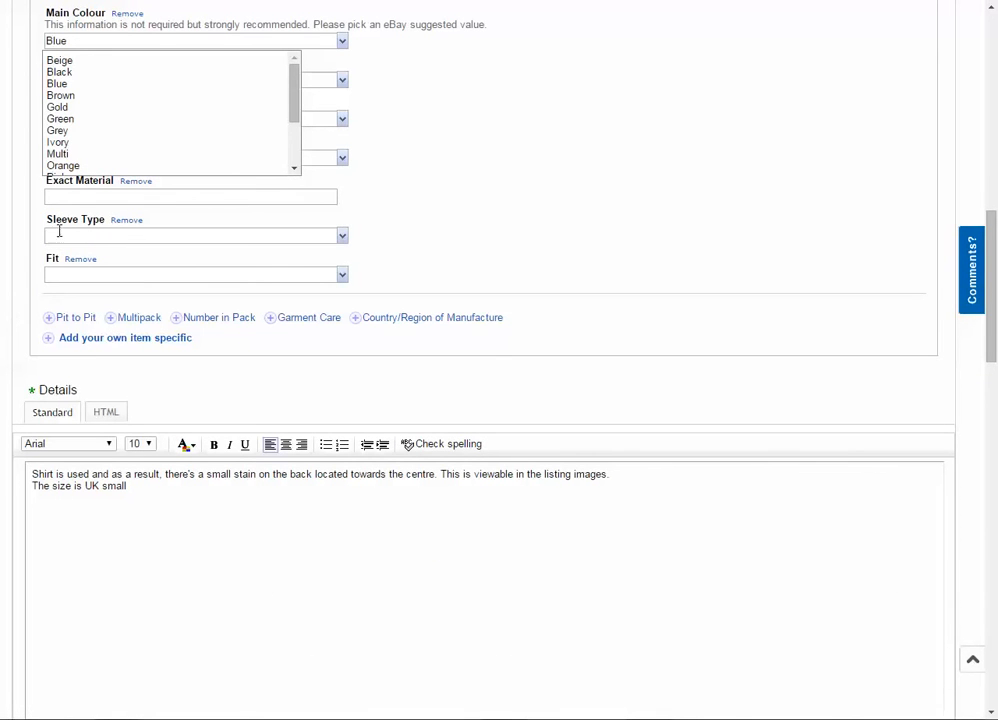
pyautogui.click(55, 153)
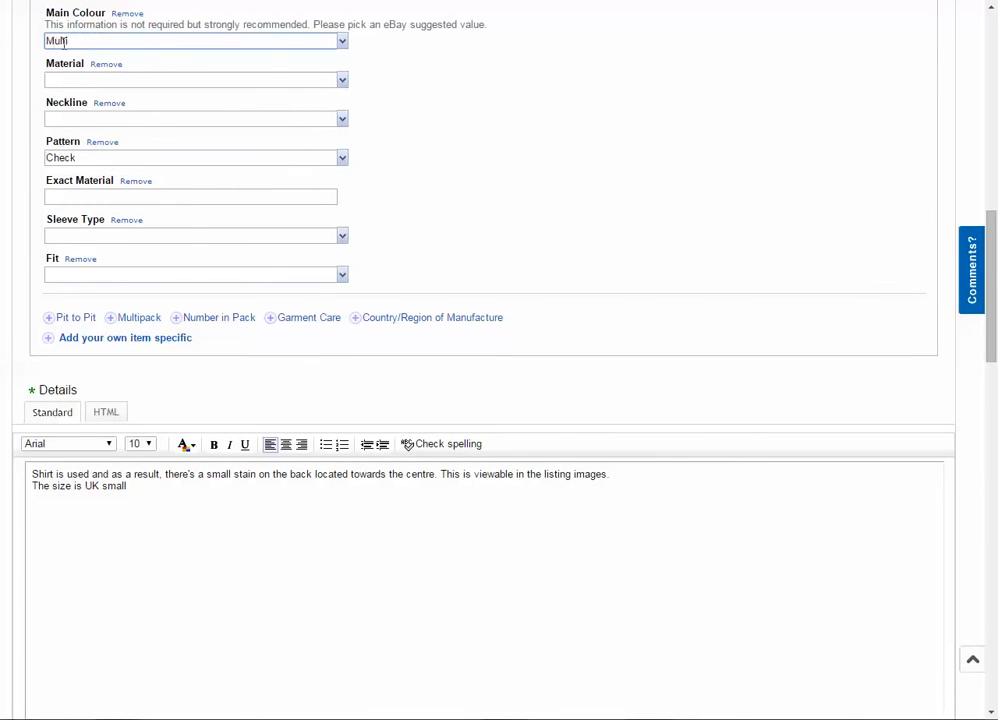
pyautogui.click(343, 42)
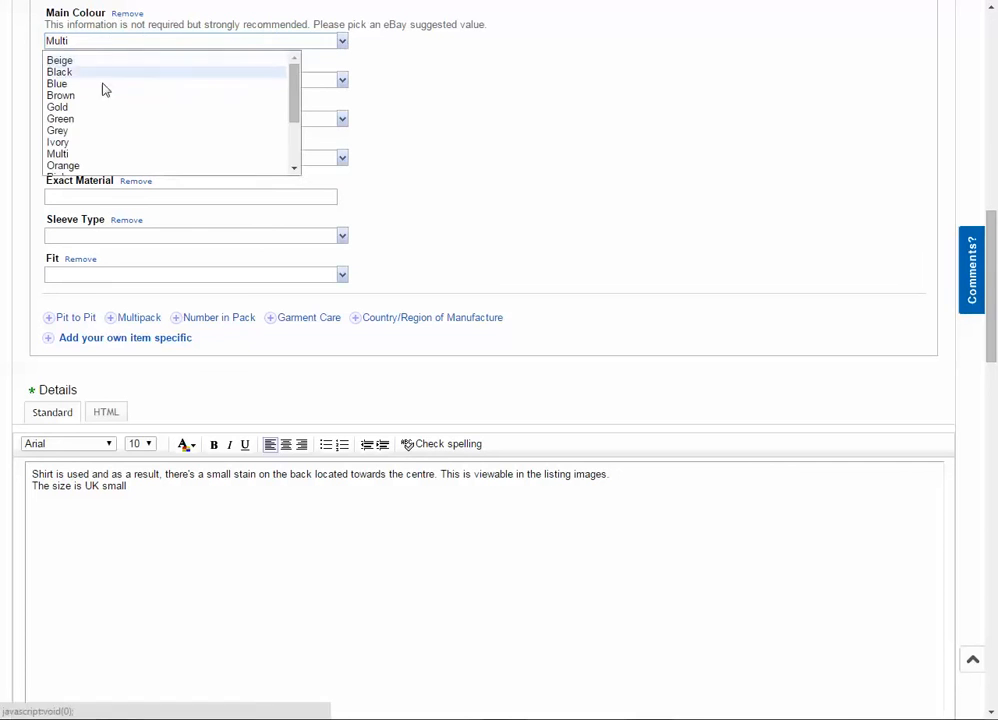
pyautogui.click(98, 84)
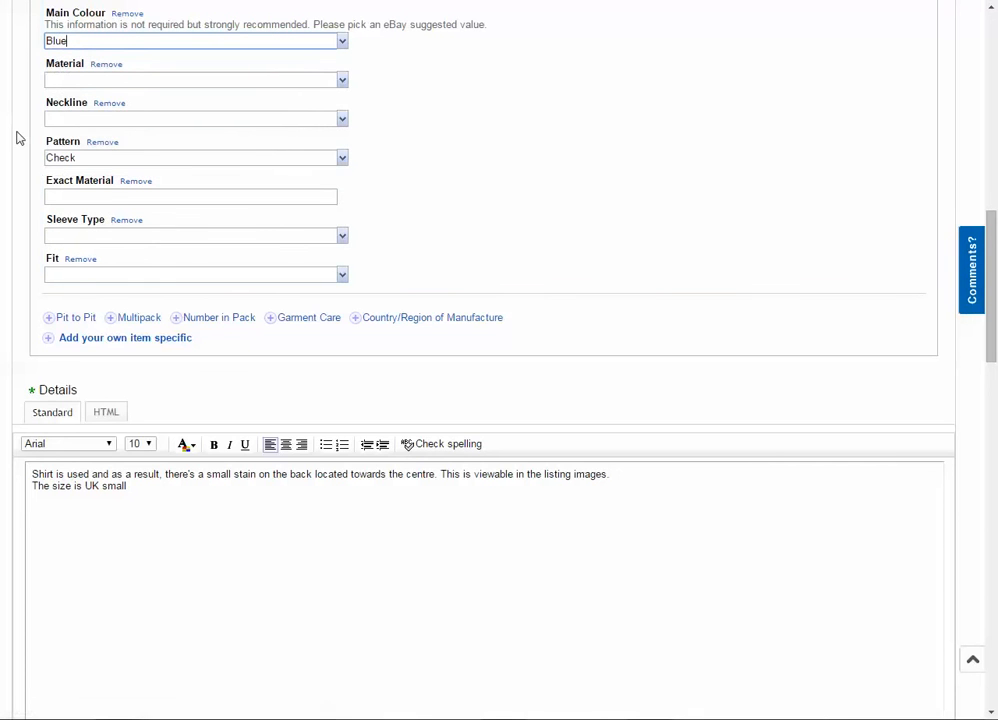
# - Set the Material item specific to Cotton
pyautogui.scroll(1, 16, 138)
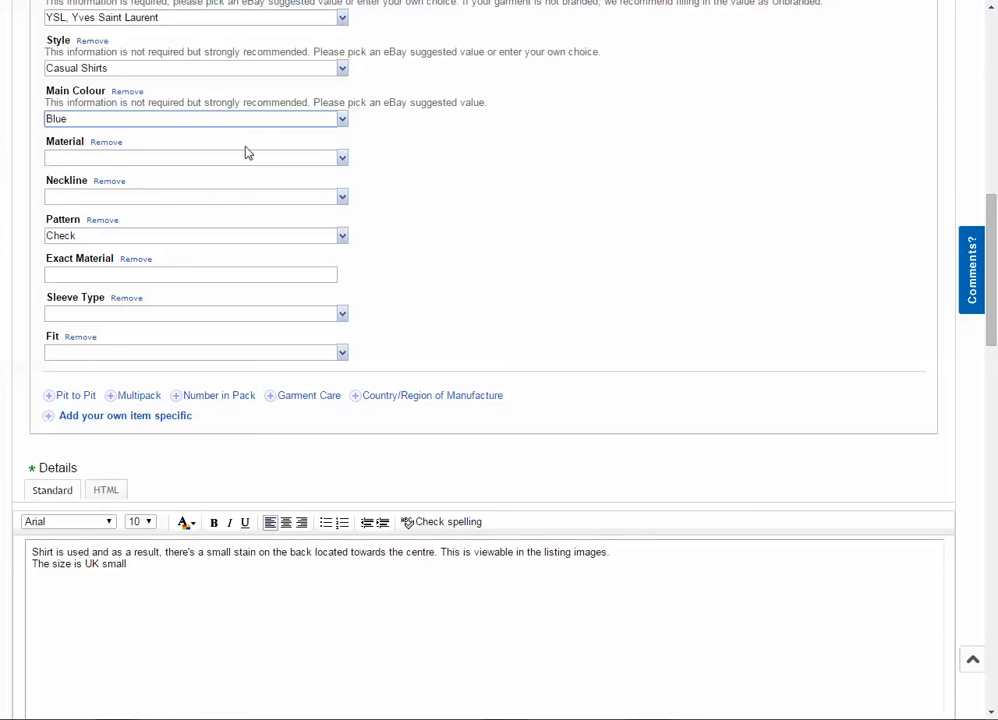
pyautogui.click(143, 122)
pyautogui.click(342, 157)
pyautogui.click(337, 157)
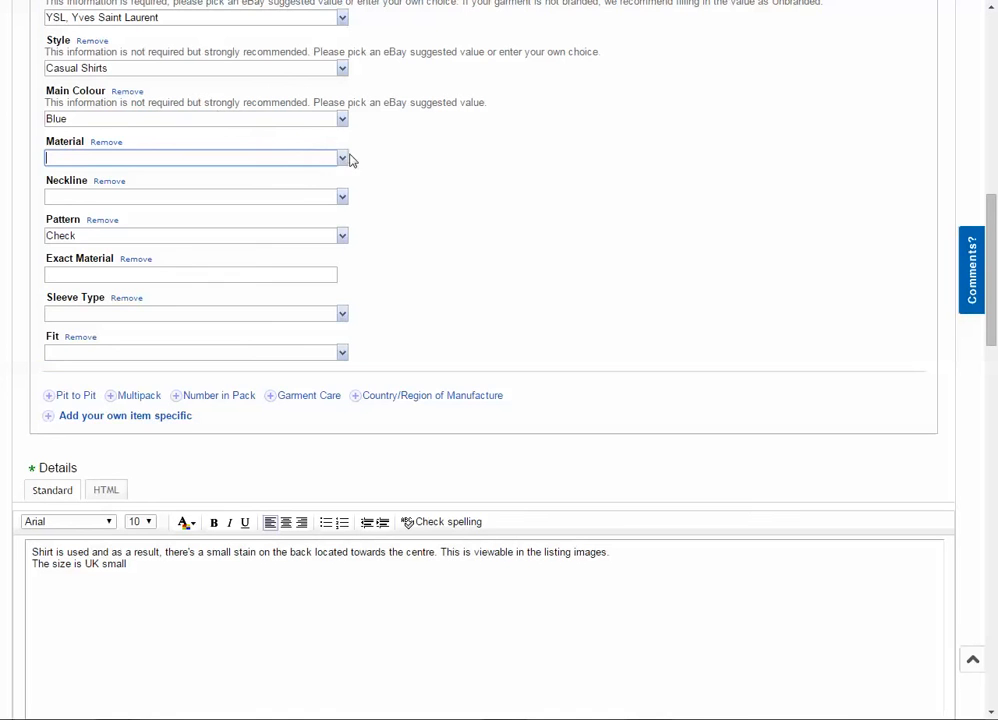
pyautogui.click(346, 157)
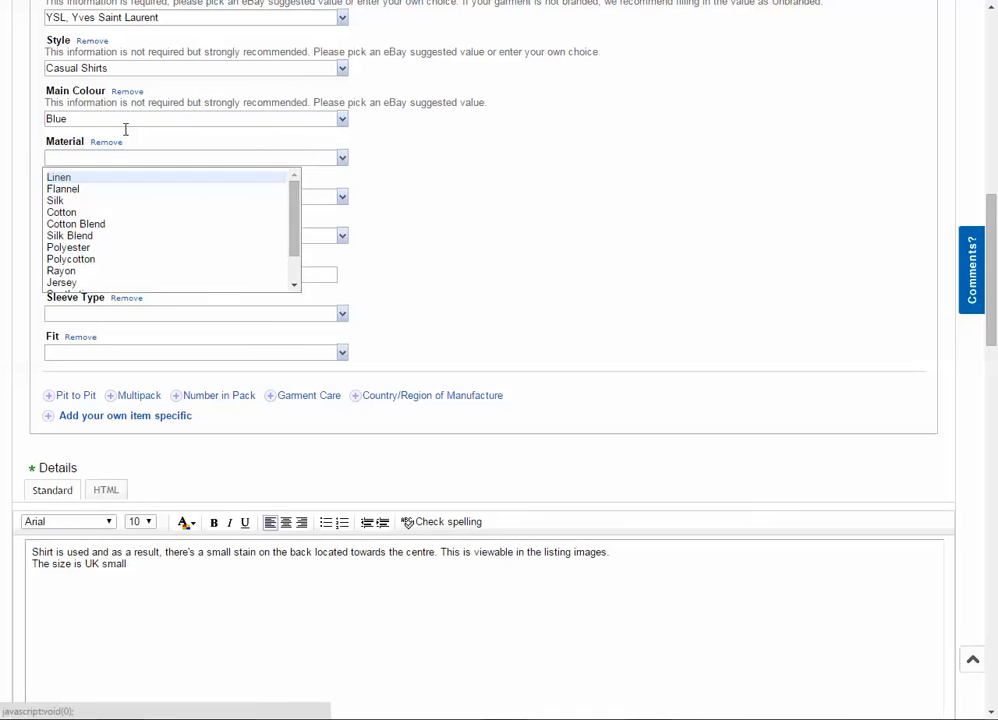
pyautogui.click(129, 213)
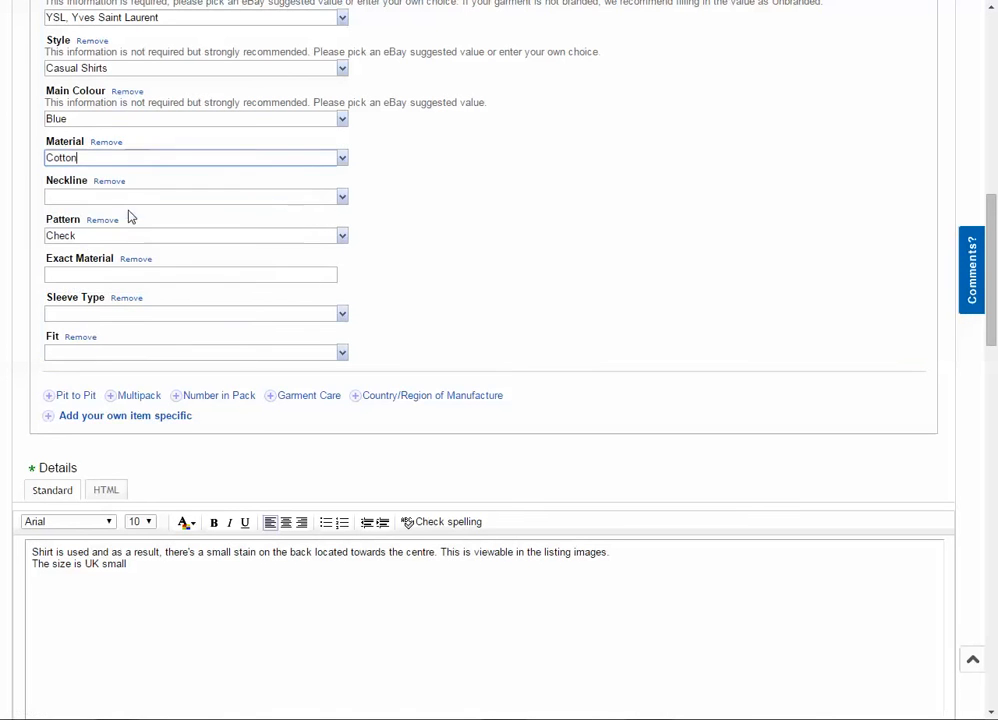
# - Try Button Down as the Neckline and settle on Regular Collar
pyautogui.click(344, 200)
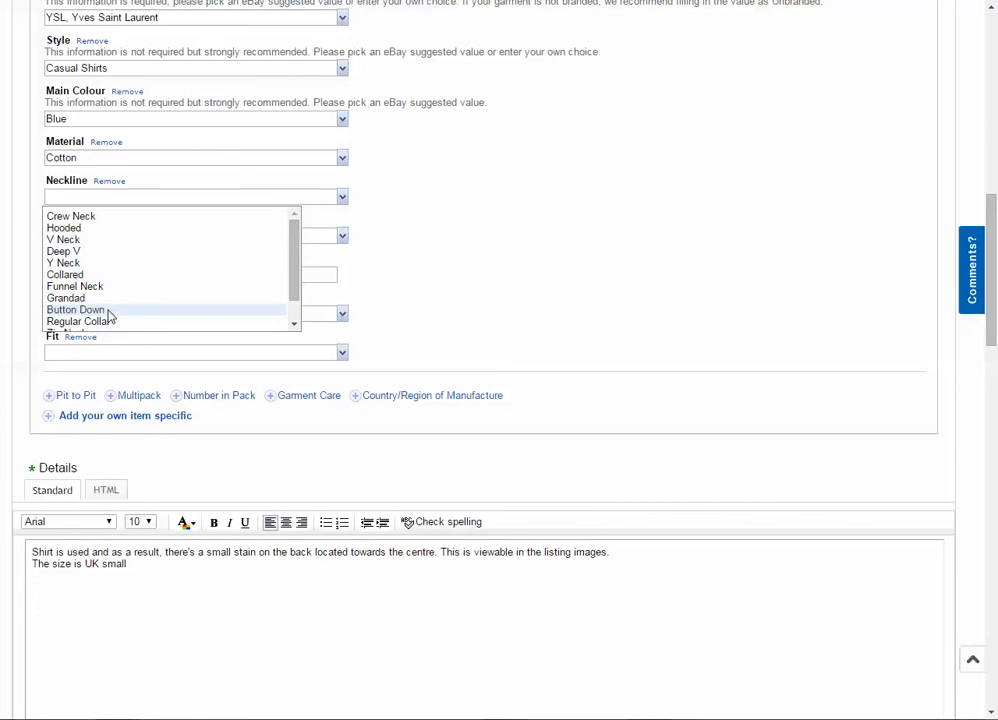
pyautogui.click(110, 316)
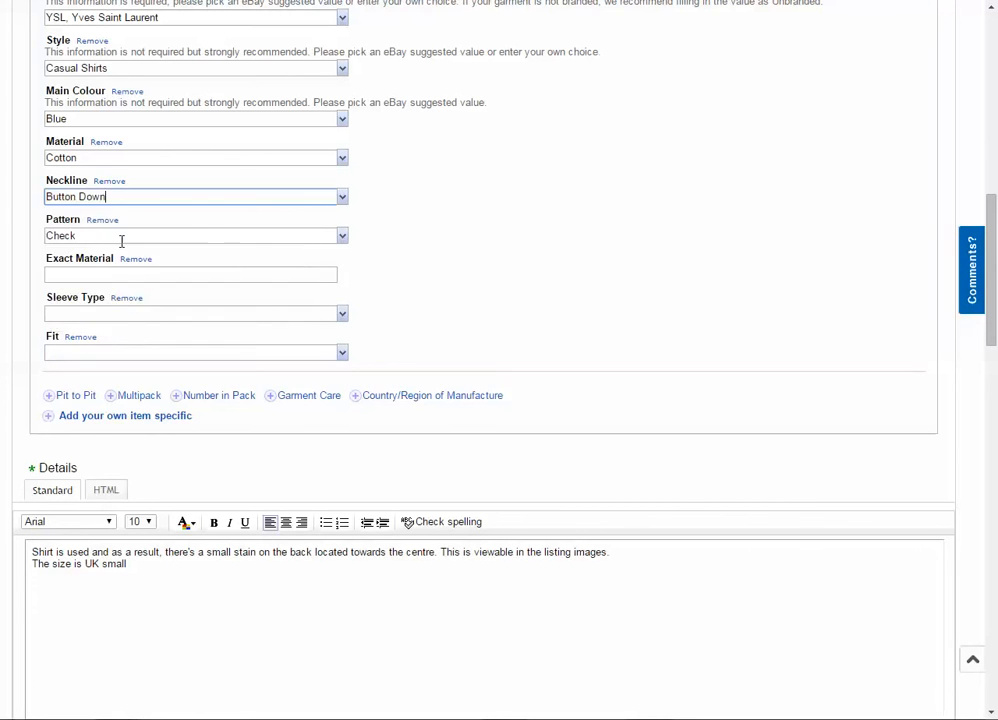
pyautogui.click(341, 196)
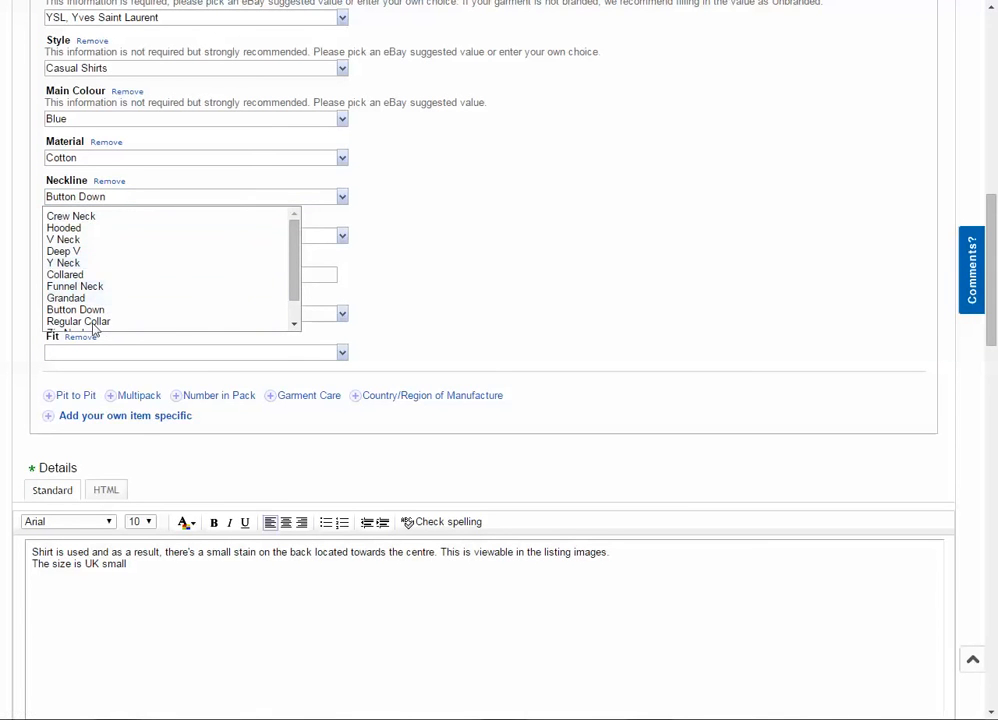
pyautogui.scroll(-1, 88, 255)
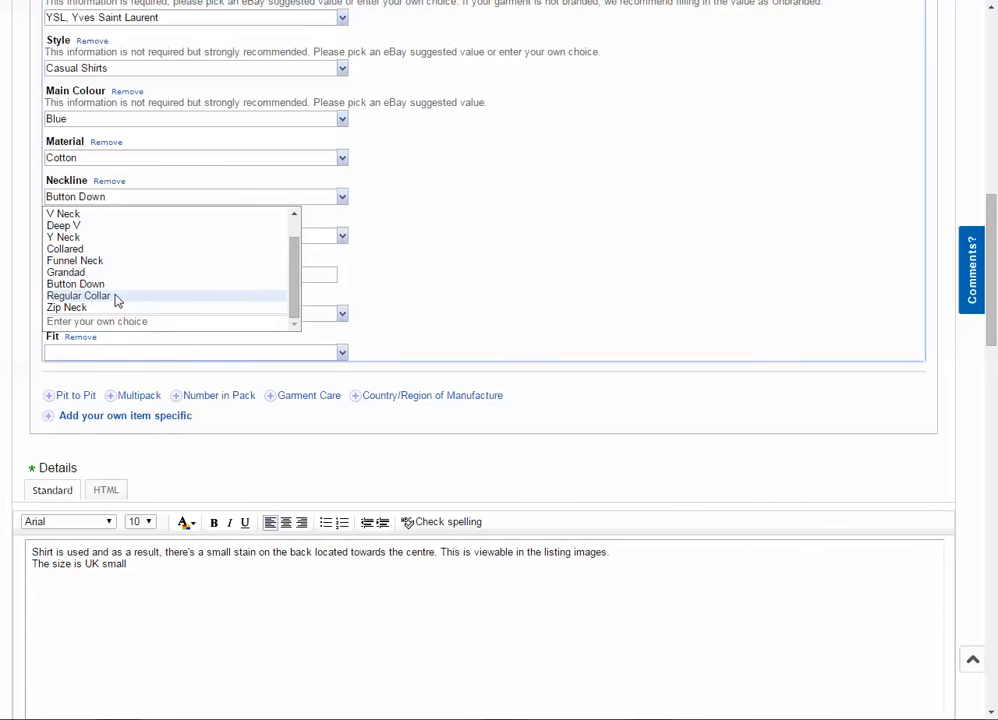
pyautogui.click(116, 296)
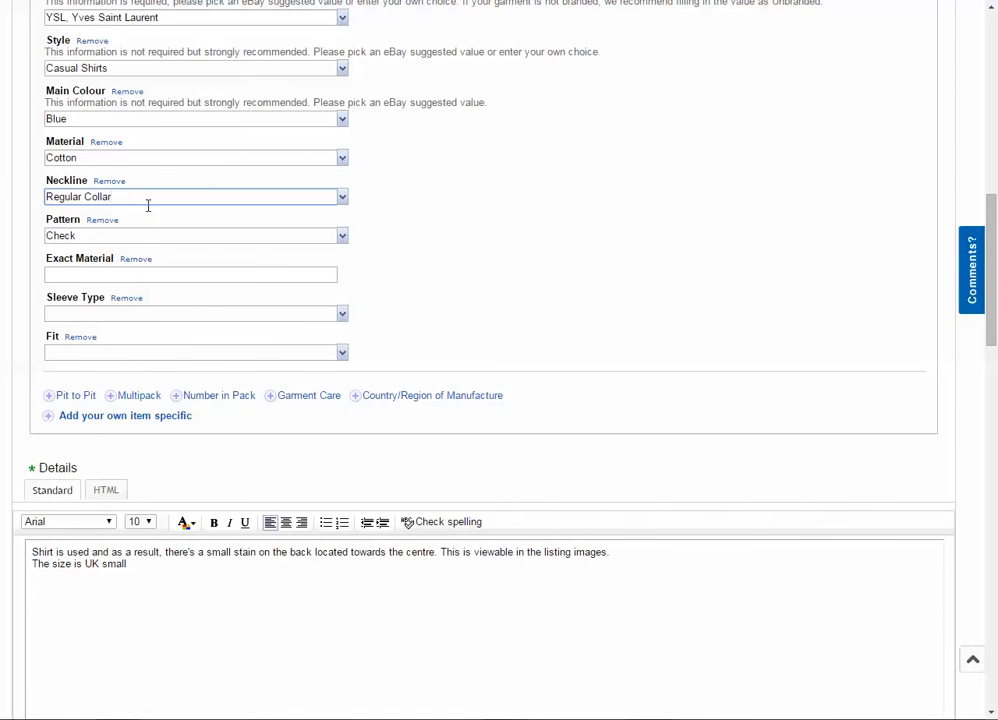
# - Enter "100% Cotton" as the Exact Material in the item specifics
pyautogui.scroll(-1, 25, 216)
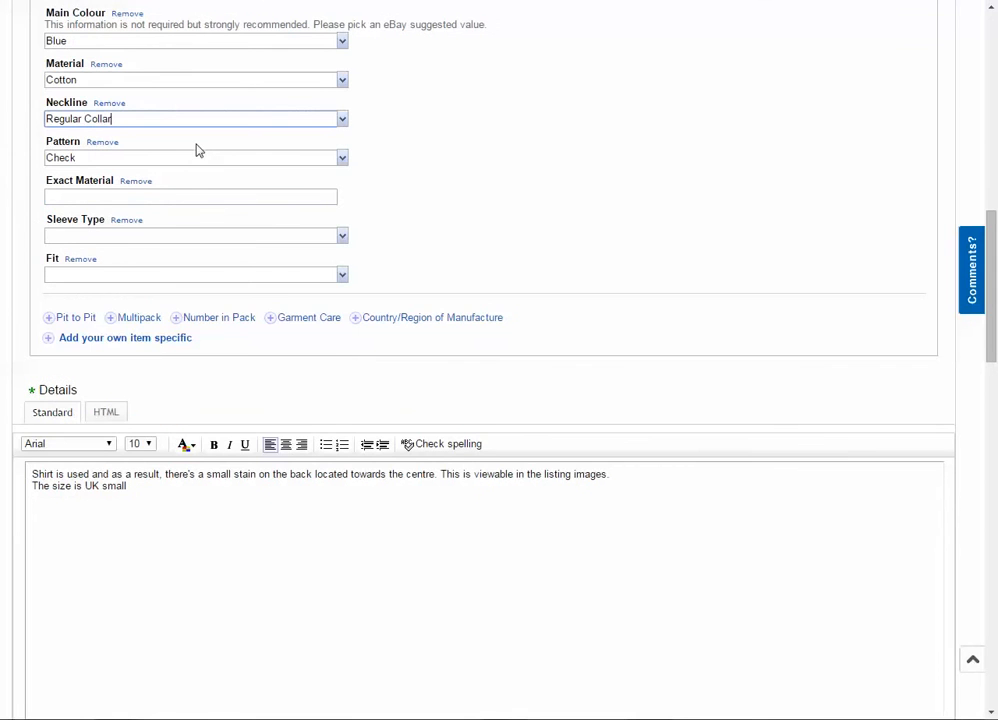
pyautogui.click(200, 194)
pyautogui.write('100% Cotton')
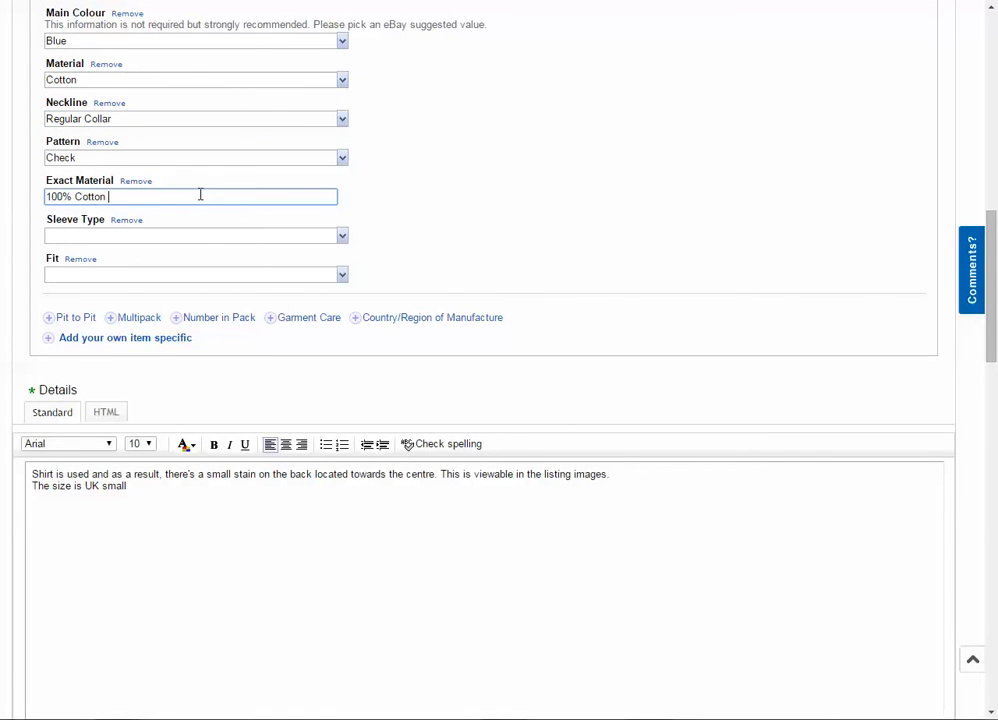
# - Try "98% Cotton & 2% Polyester" as the Exact Material and restore it to "100% Cotton"
pyautogui.hotkey('ctrl', 'a')
pyautogui.press('BackSpace')
pyautogui.write('98% C')
pyautogui.write('n & 2% Polyester')
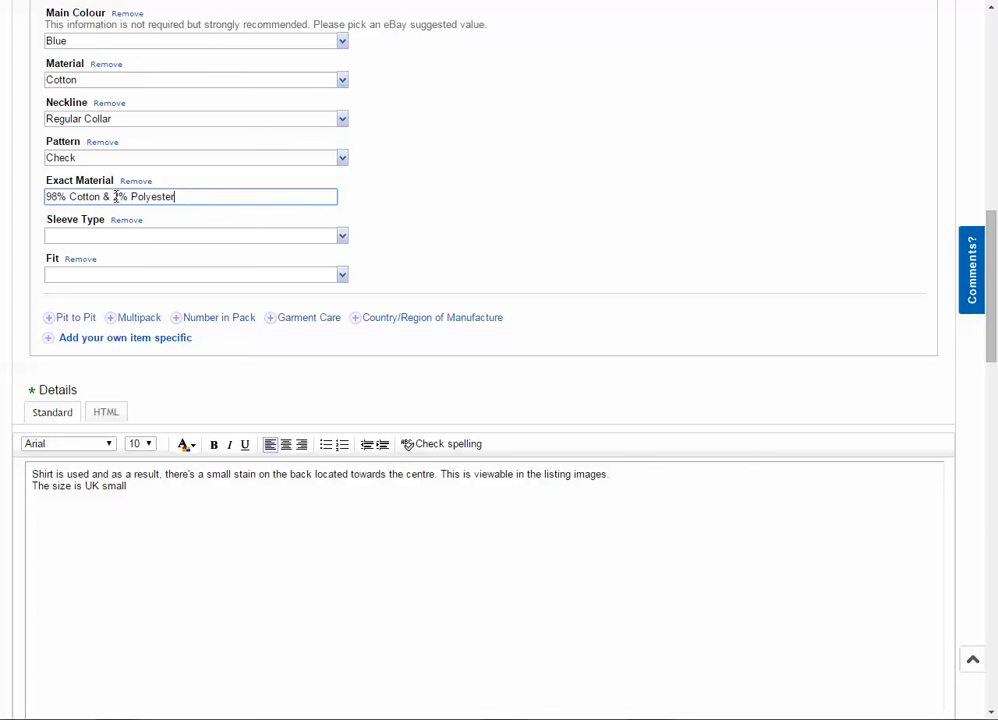
pyautogui.hotkey('ctrl', 'a')
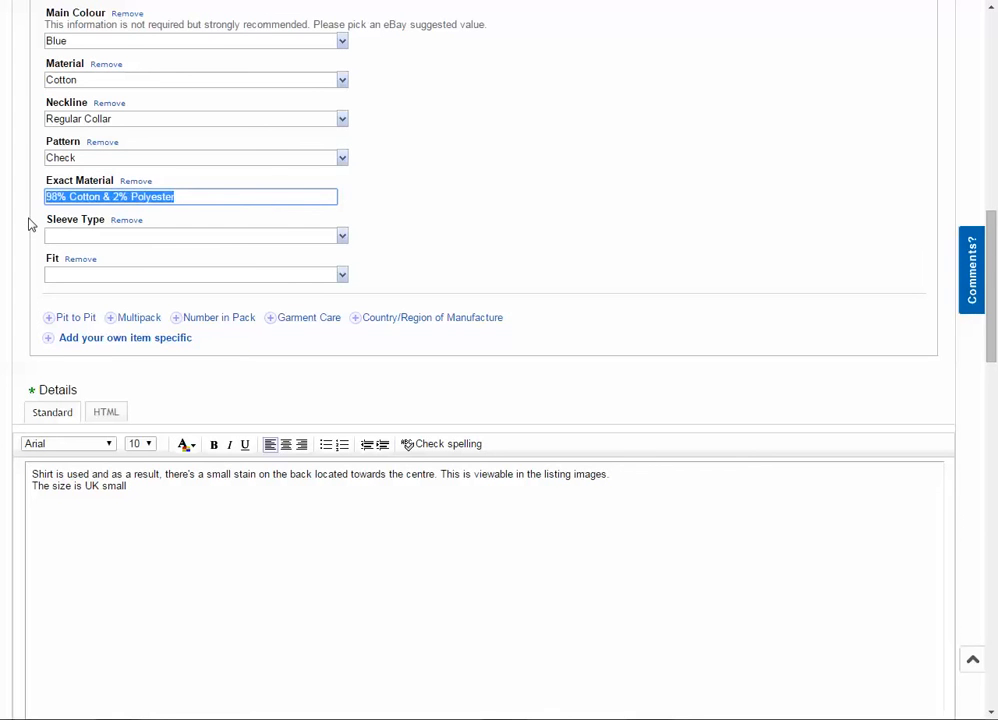
pyautogui.write('100% Cotton')
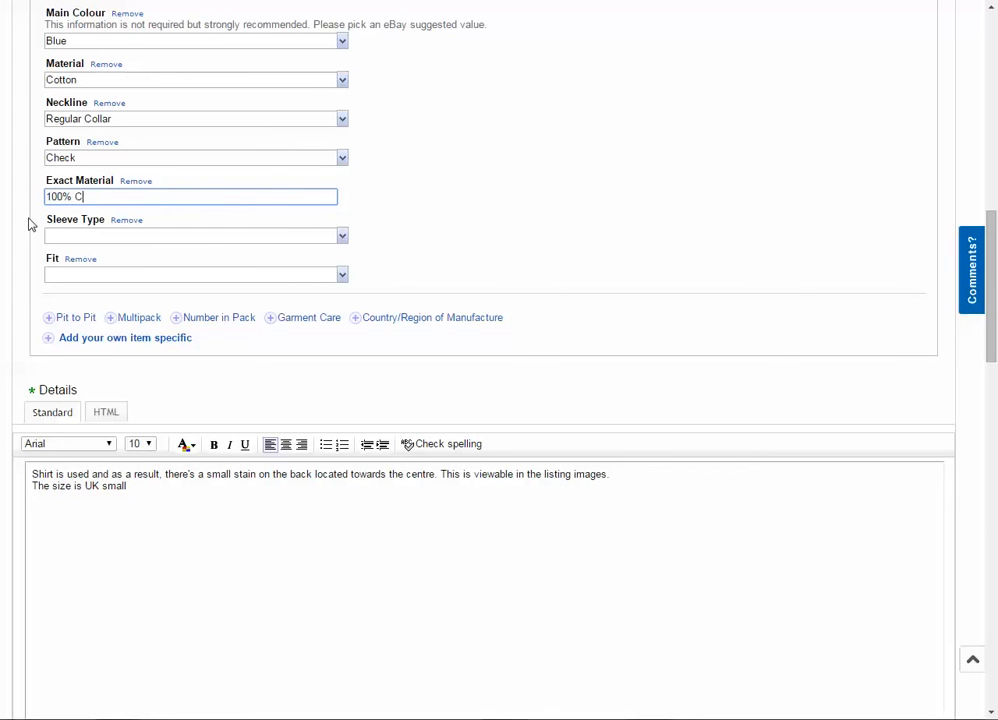
# - Set the Sleeve Type to Short Sleeve and the Fit to Regular
pyautogui.click(342, 235)
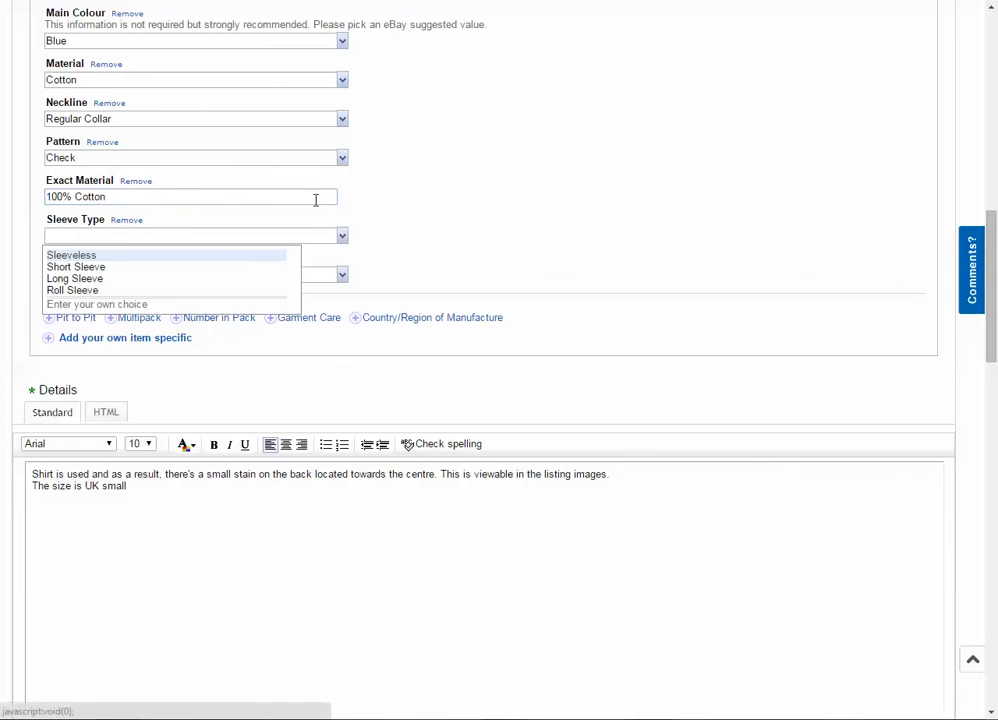
pyautogui.click(131, 267)
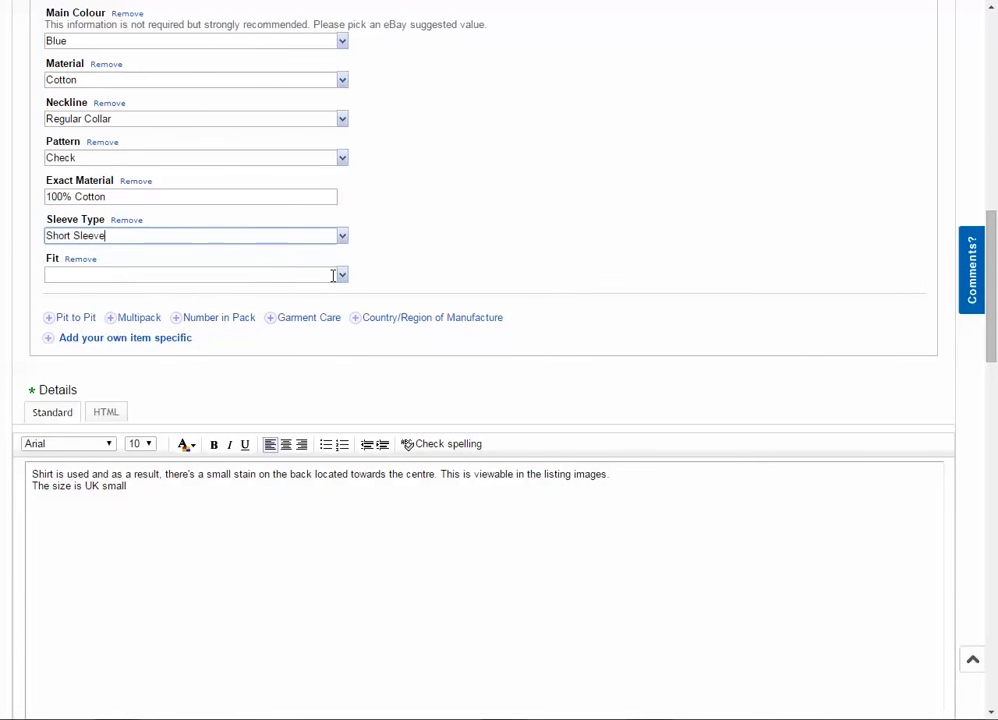
pyautogui.click(342, 277)
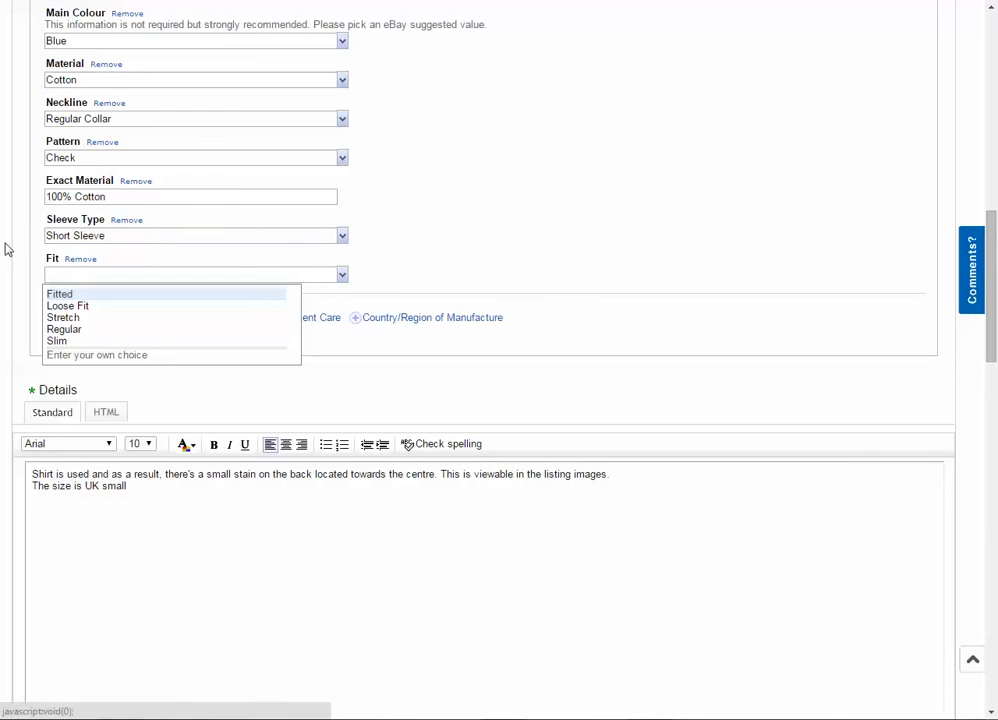
pyautogui.click(60, 331)
pyautogui.scroll(3, 4, 250)
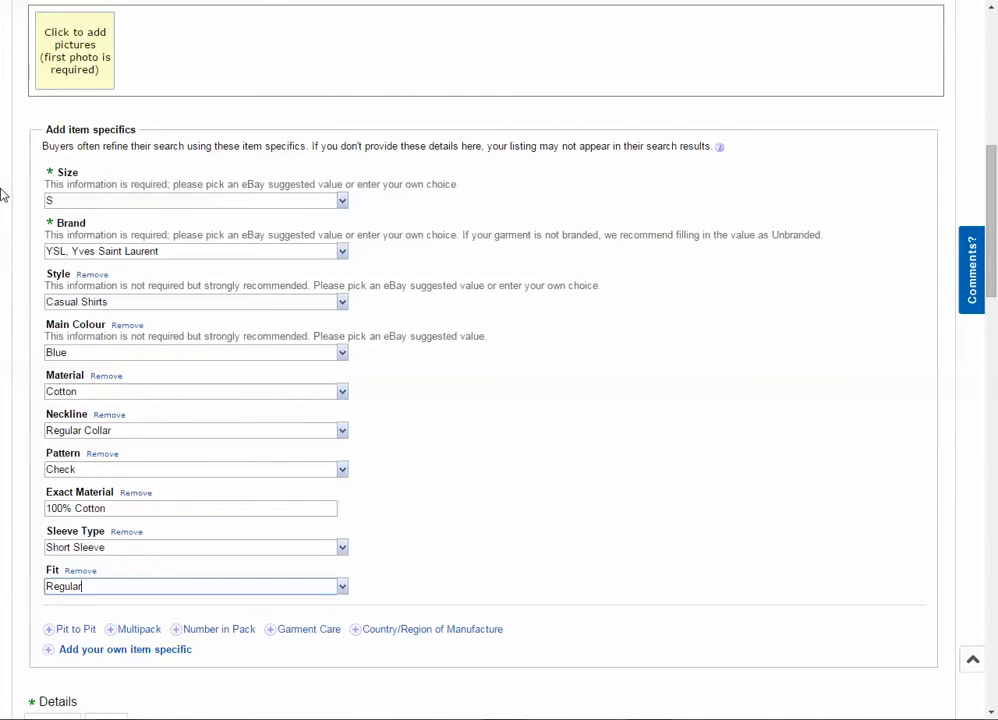
# - Review the item specifics section, including the recommendation notes for Style and Main Colour and the optional fields below
pyautogui.moveTo(38, 136); pyautogui.dragTo(174, 134)
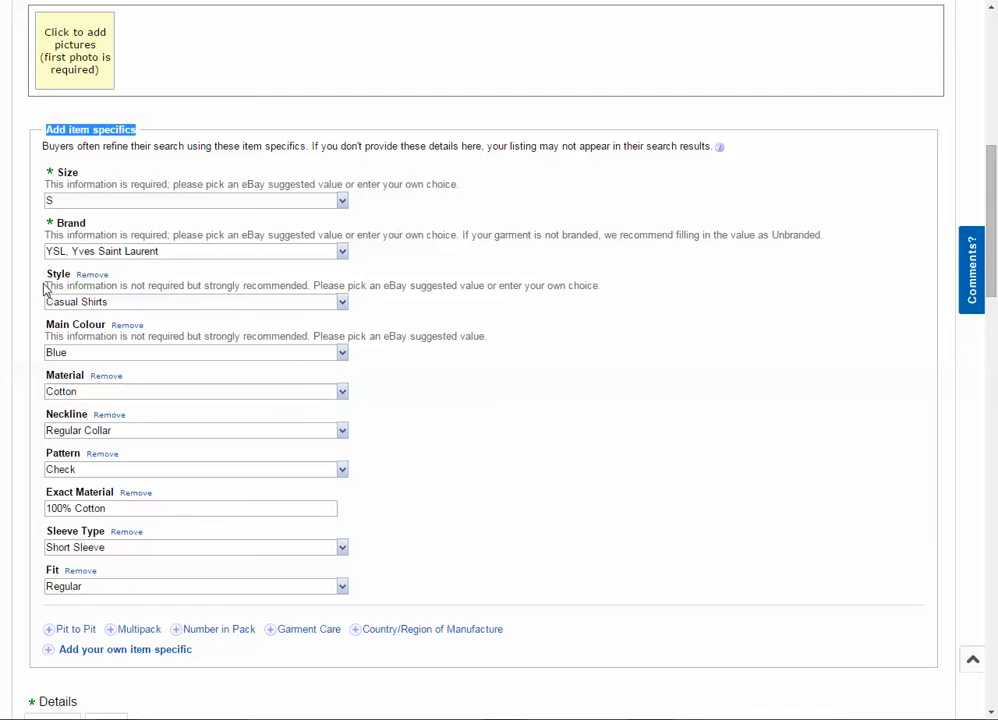
pyautogui.click(76, 283)
pyautogui.moveTo(76, 283); pyautogui.dragTo(608, 285)
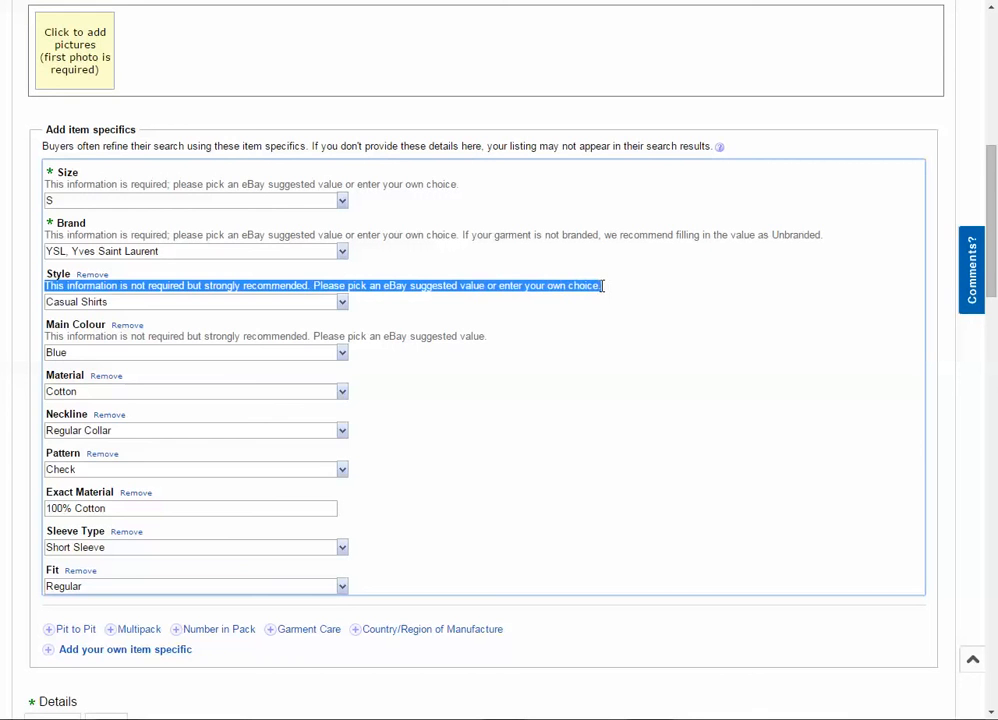
pyautogui.moveTo(49, 336); pyautogui.dragTo(546, 340)
pyautogui.click(60, 317)
pyautogui.moveTo(60, 317); pyautogui.dragTo(214, 580)
pyautogui.click(5, 476)
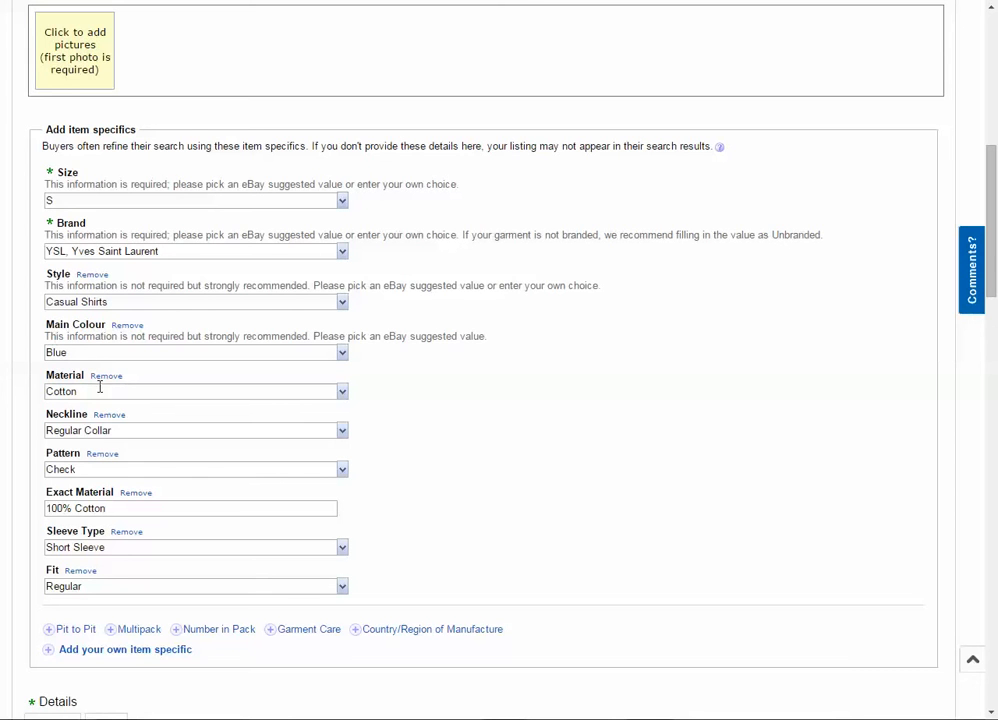
# - Check the Material and remaining item specifics against the listing's title, condition and Details text
pyautogui.moveTo(140, 396); pyautogui.dragTo(42, 396)
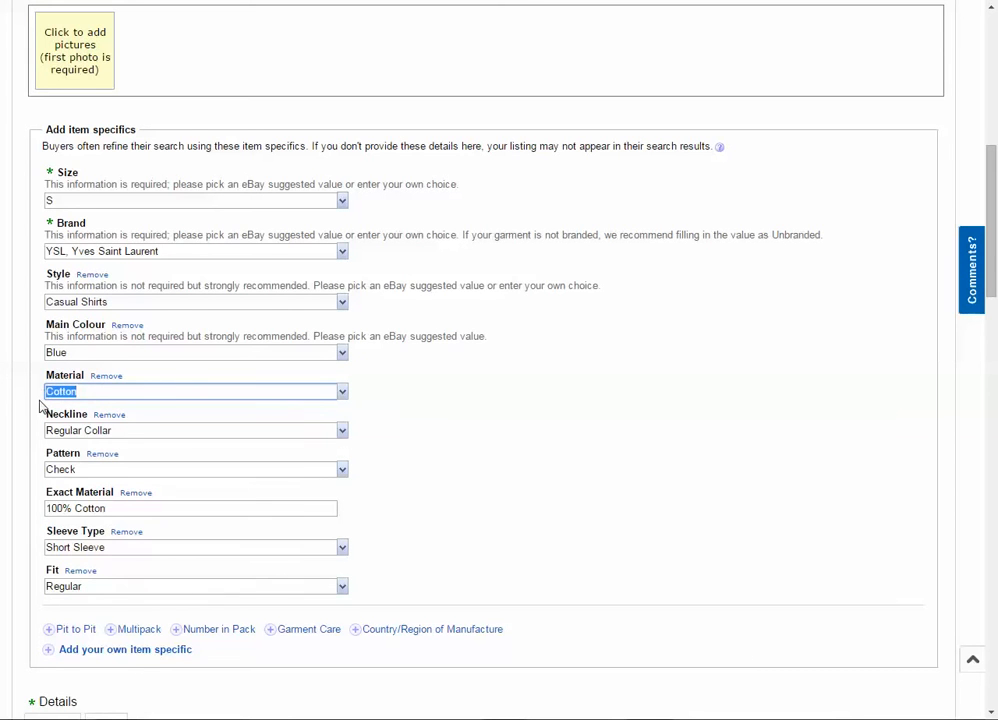
pyautogui.click(54, 392)
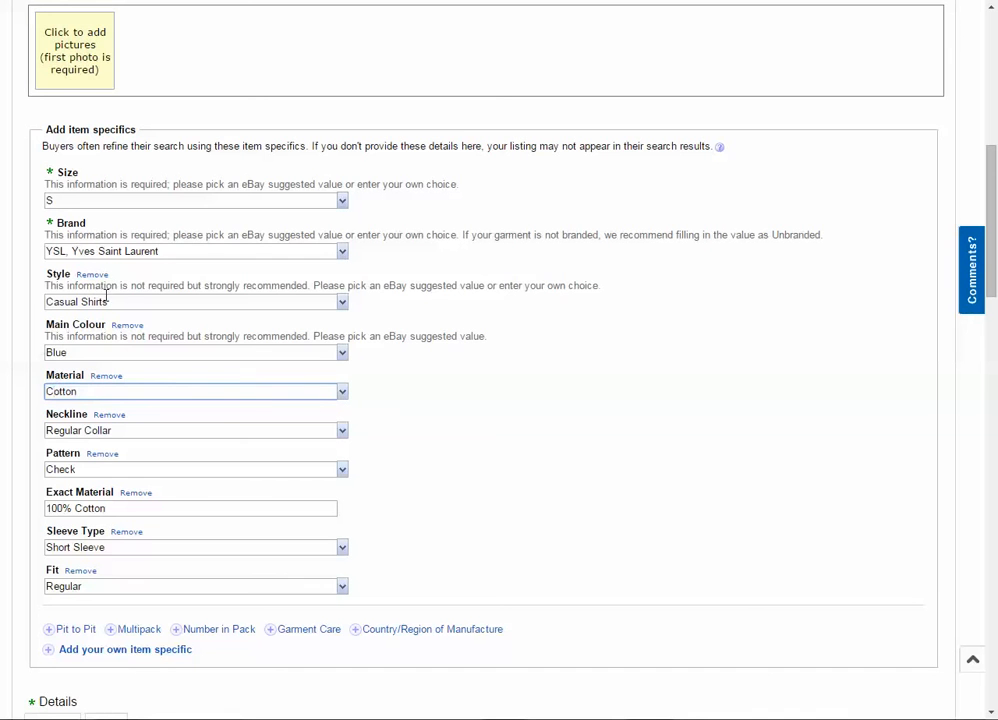
pyautogui.moveTo(129, 397); pyautogui.dragTo(20, 401)
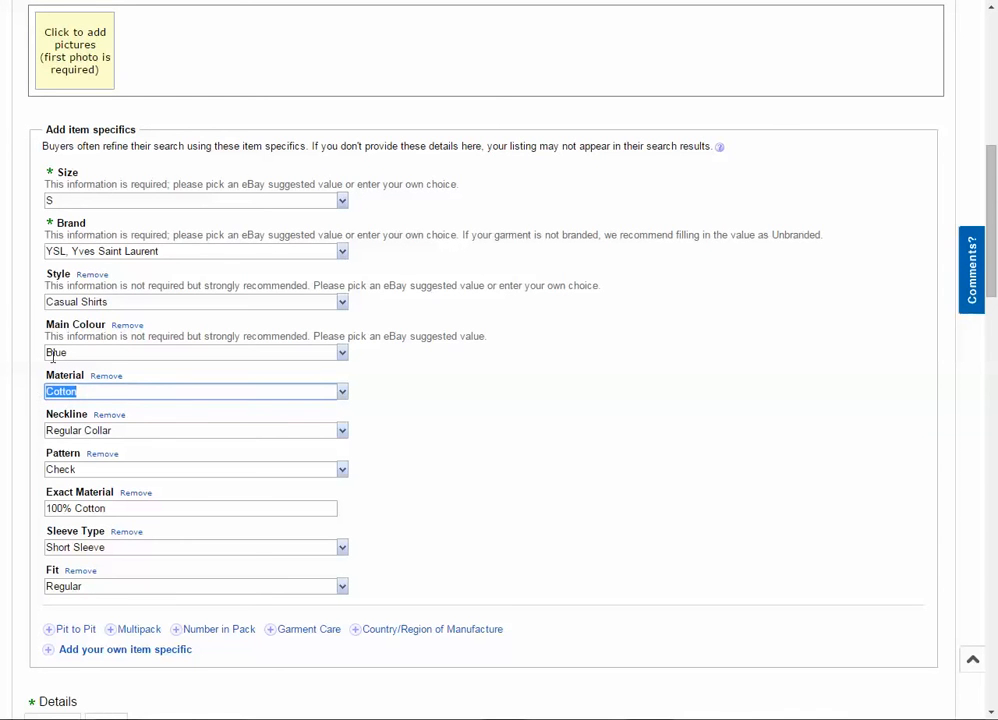
pyautogui.scroll(5, 64, 350)
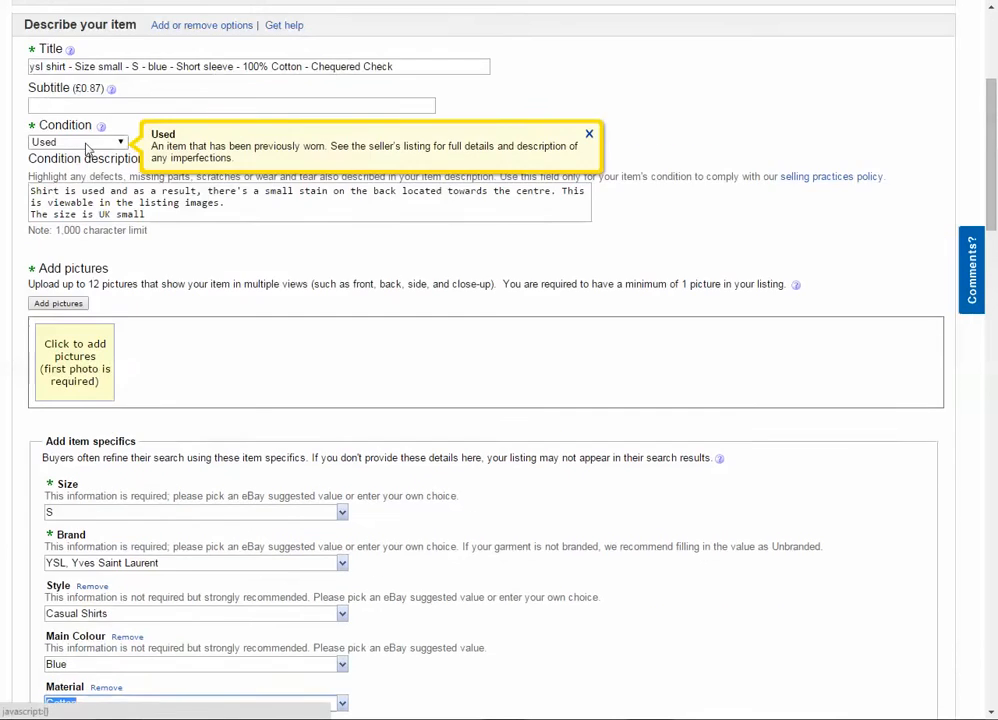
pyautogui.scroll(-2, 89, 138)
pyautogui.scroll(-6, 110, 178)
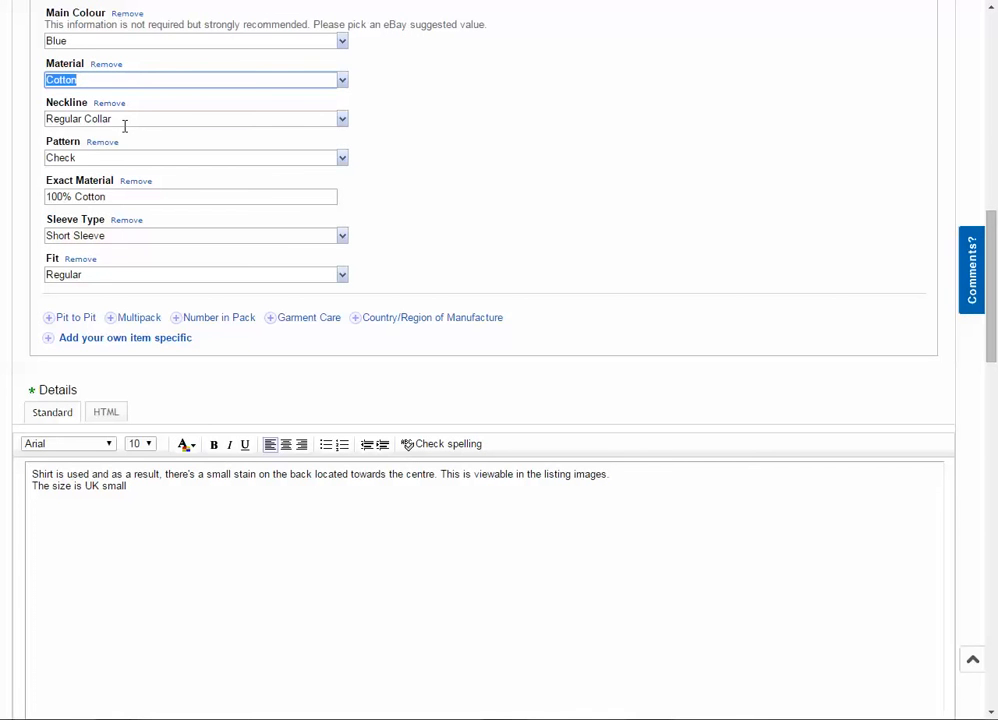
pyautogui.scroll(6, 124, 125)
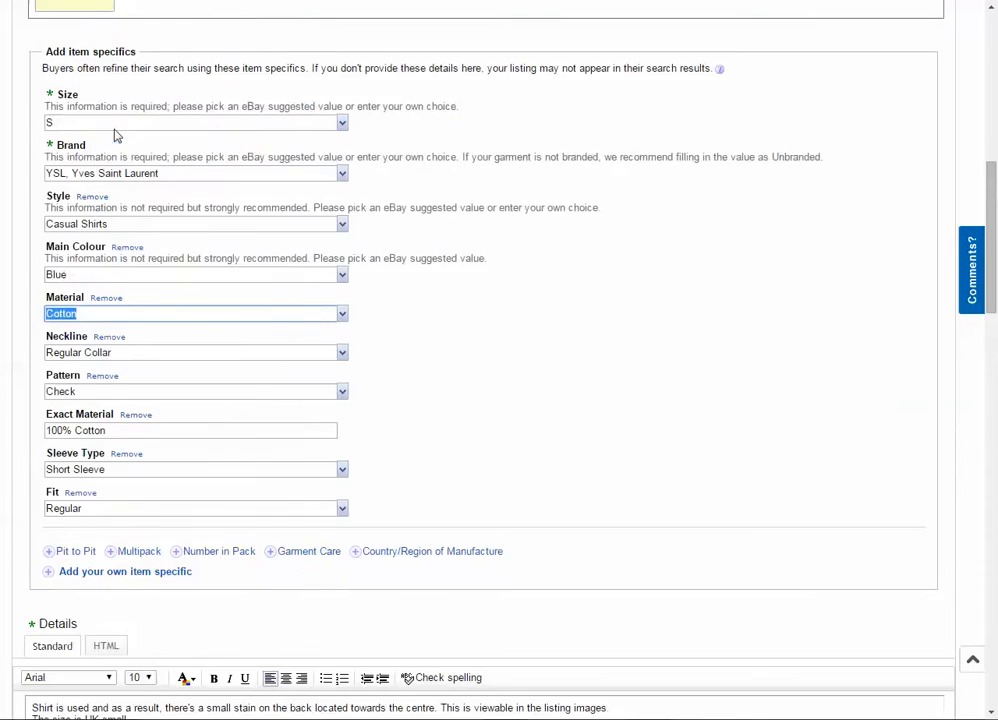
pyautogui.moveTo(200, 217); pyautogui.dragTo(30, 214)
pyautogui.scroll(-3, 124, 332)
pyautogui.scroll(-7, 124, 335)
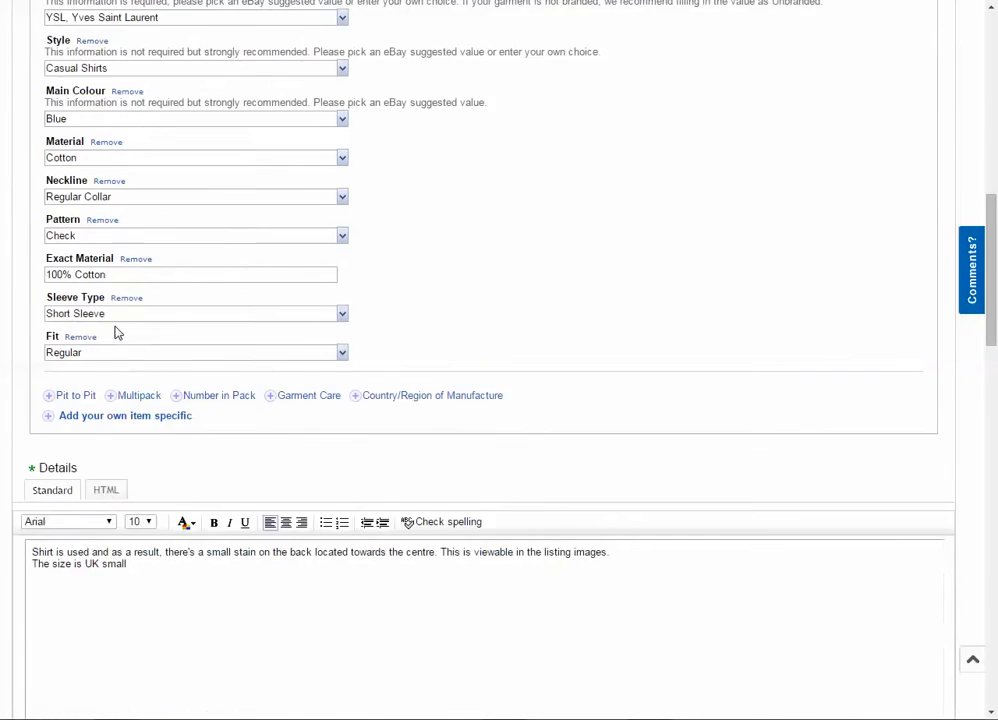
pyautogui.scroll(2, 110, 196)
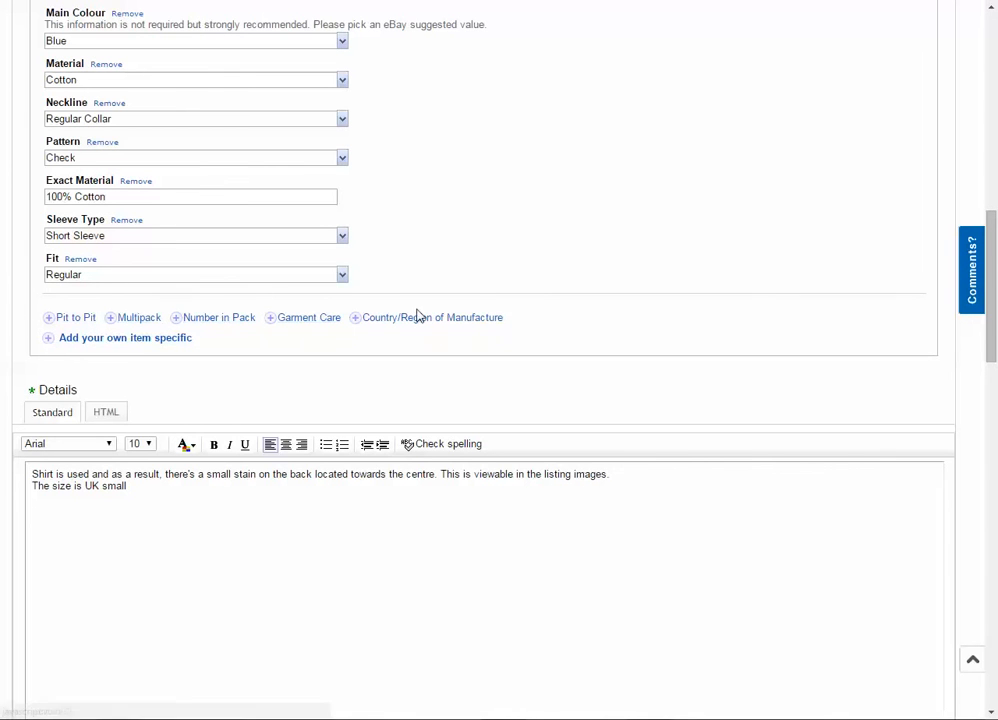
# - Look at what the Pit to Pit item specific asks for and cancel it without entering a measurement
pyautogui.click(72, 324)
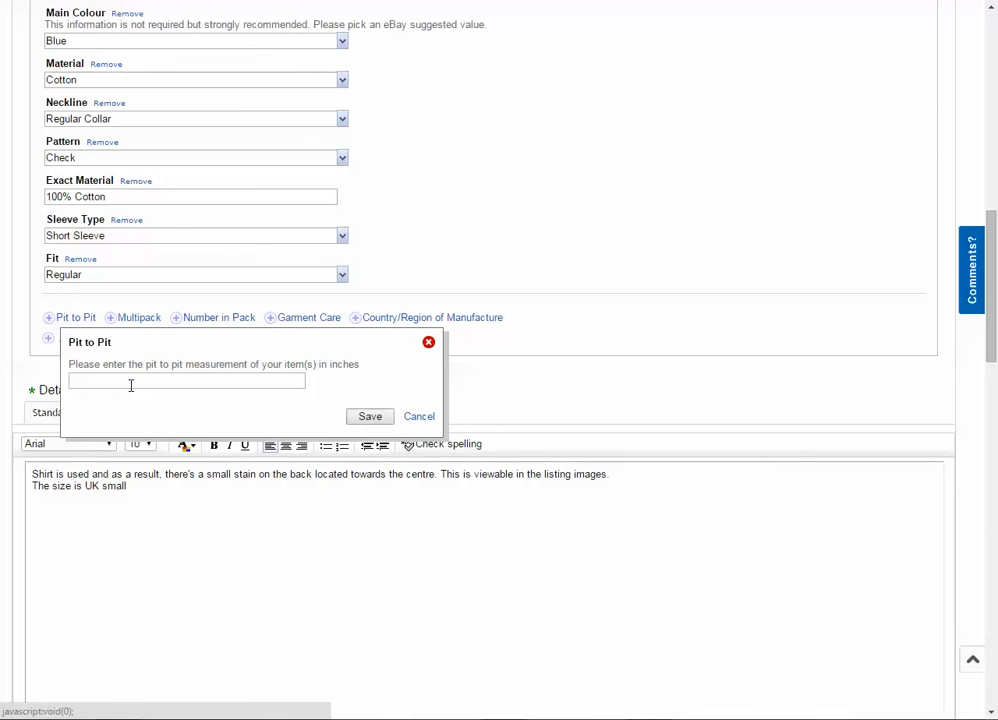
pyautogui.click(113, 382)
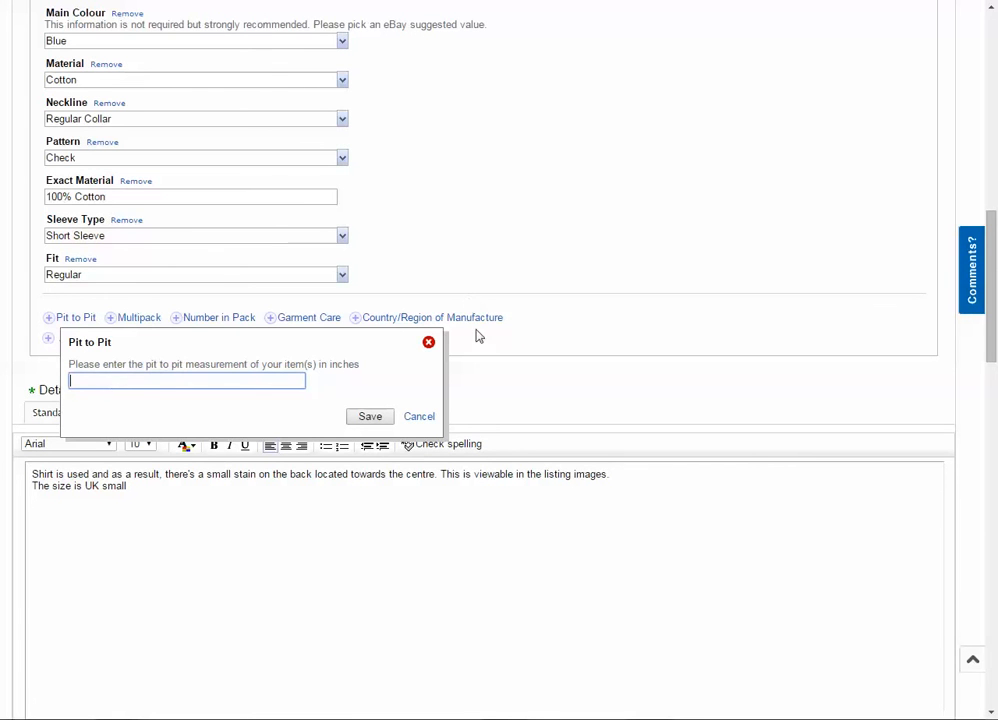
pyautogui.click(420, 424)
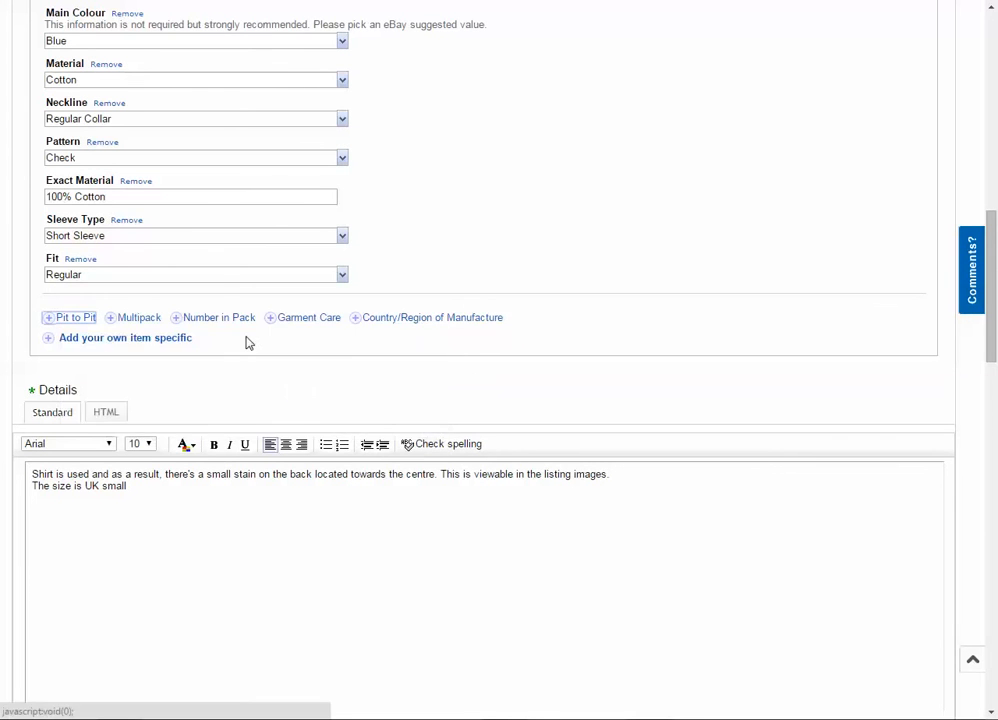
# - Break up the Details text with a blank line before "The size is UK small" and a new line starting at "This is viewable"
pyautogui.scroll(-2, 274, 341)
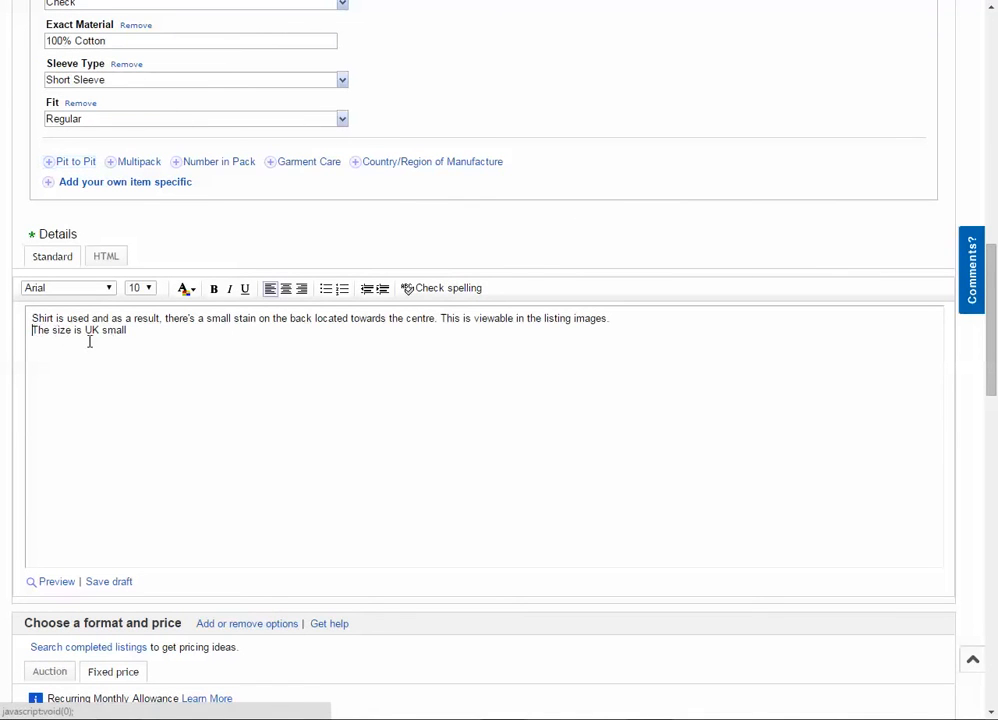
pyautogui.press('Return')
pyautogui.click(441, 318)
pyautogui.press('Return')
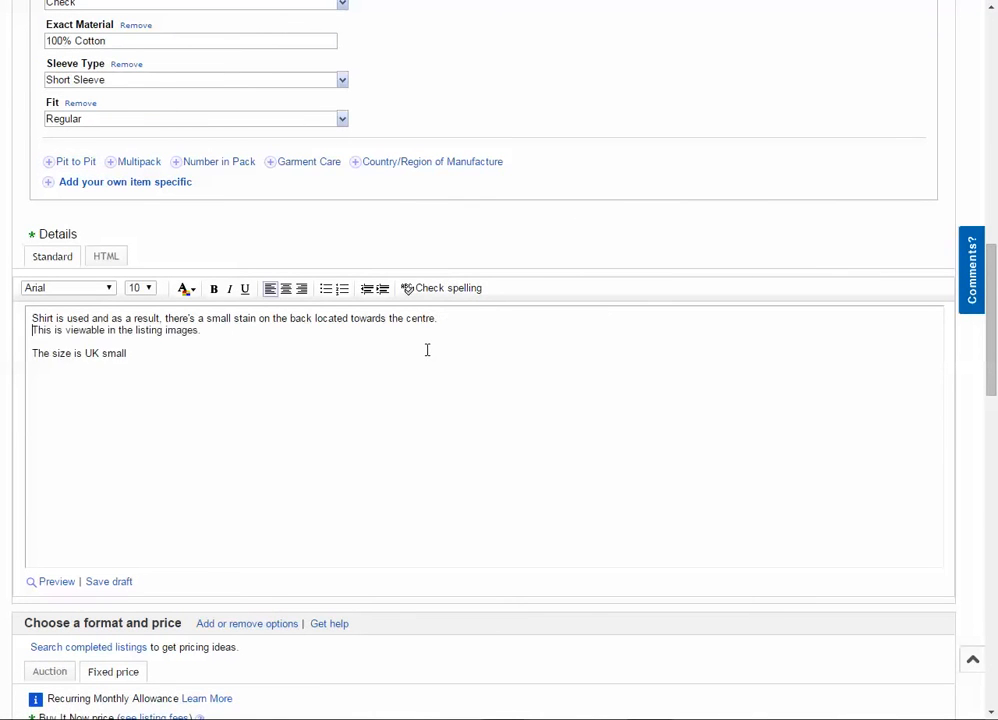
# - Set the font size of the whole Details text to 18
pyautogui.moveTo(219, 352); pyautogui.dragTo(47, 308)
pyautogui.click(148, 288)
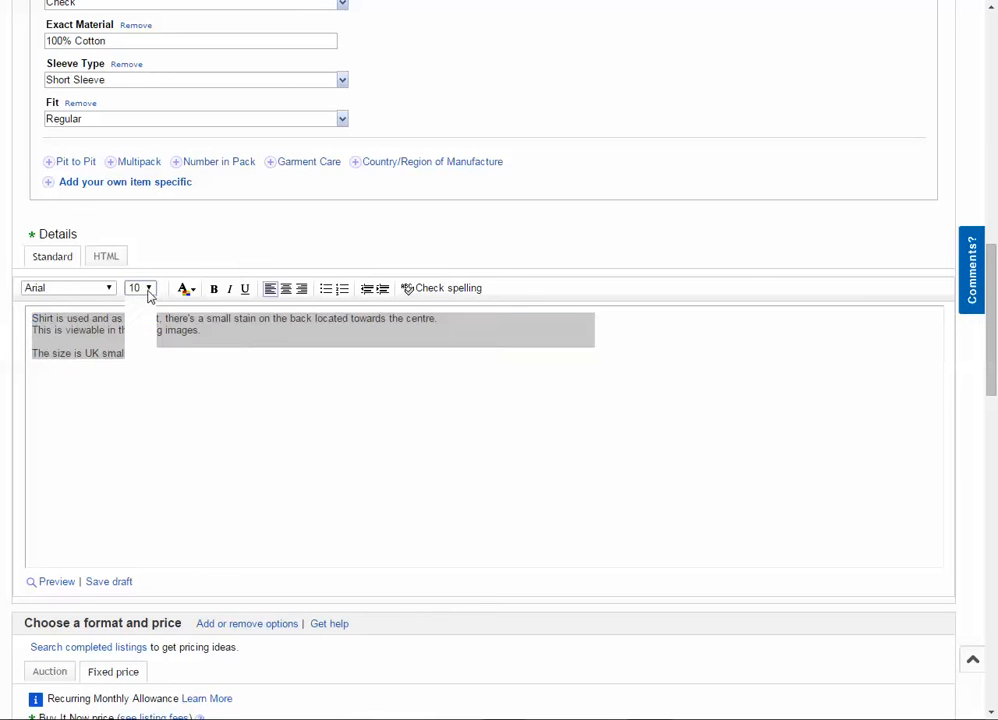
pyautogui.click(136, 352)
pyautogui.click(85, 379)
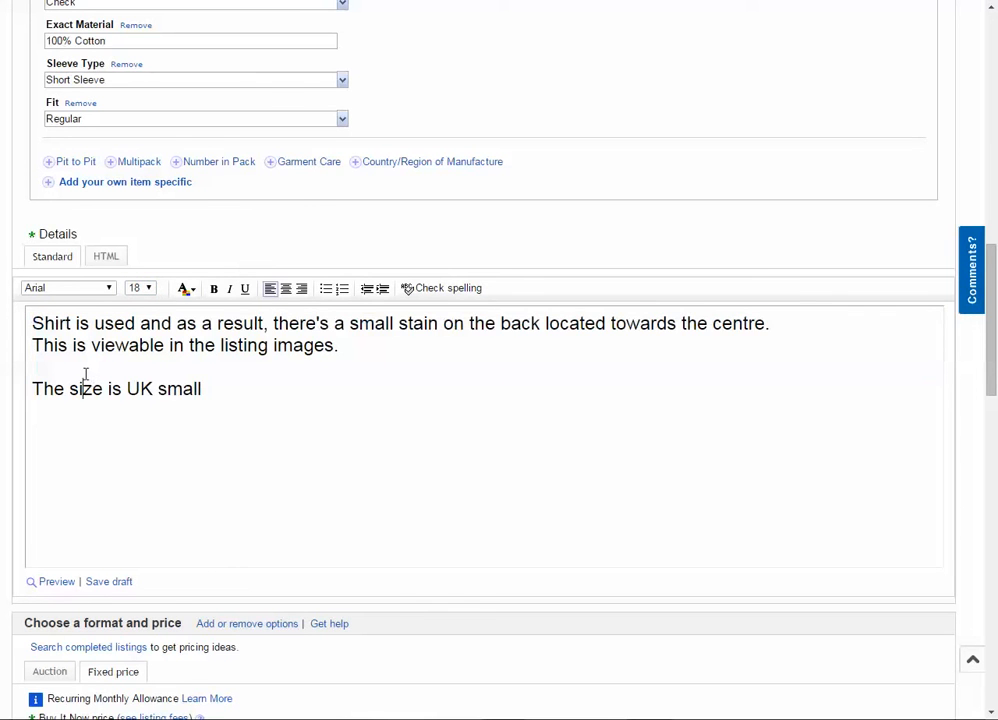
# - Try adding a "From a pet free" line below the size line in the Details text and remove it
pyautogui.scroll(-3, 147, 336)
pyautogui.click(234, 303)
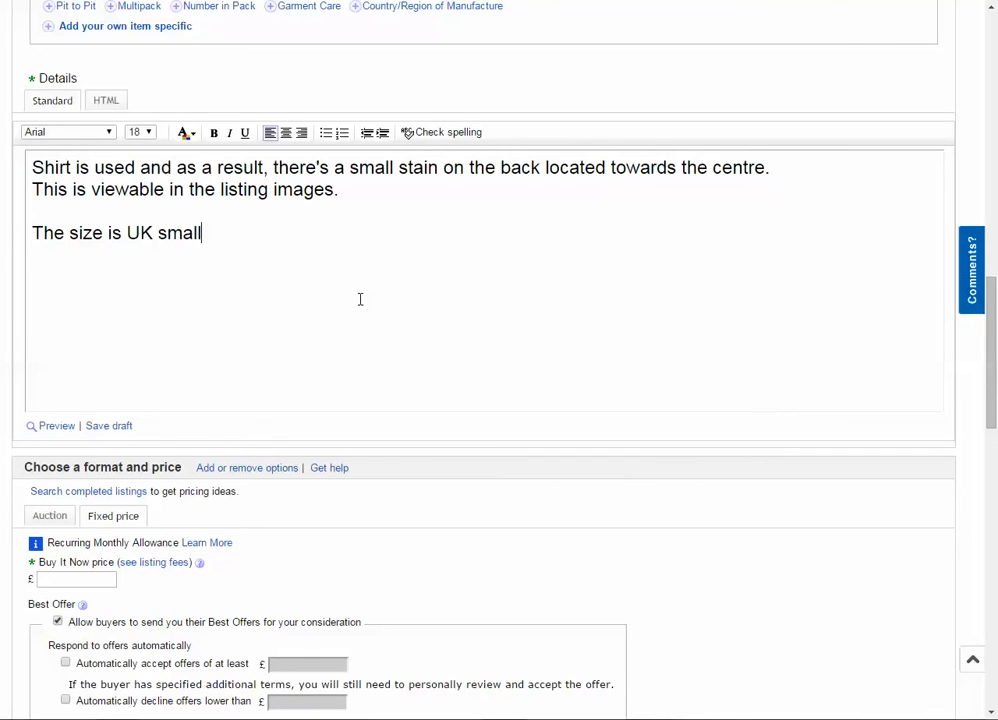
pyautogui.press('Return')
pyautogui.press('Return')
pyautogui.write('From an')
pyautogui.press('BackSpace')
pyautogui.write('pet free o')
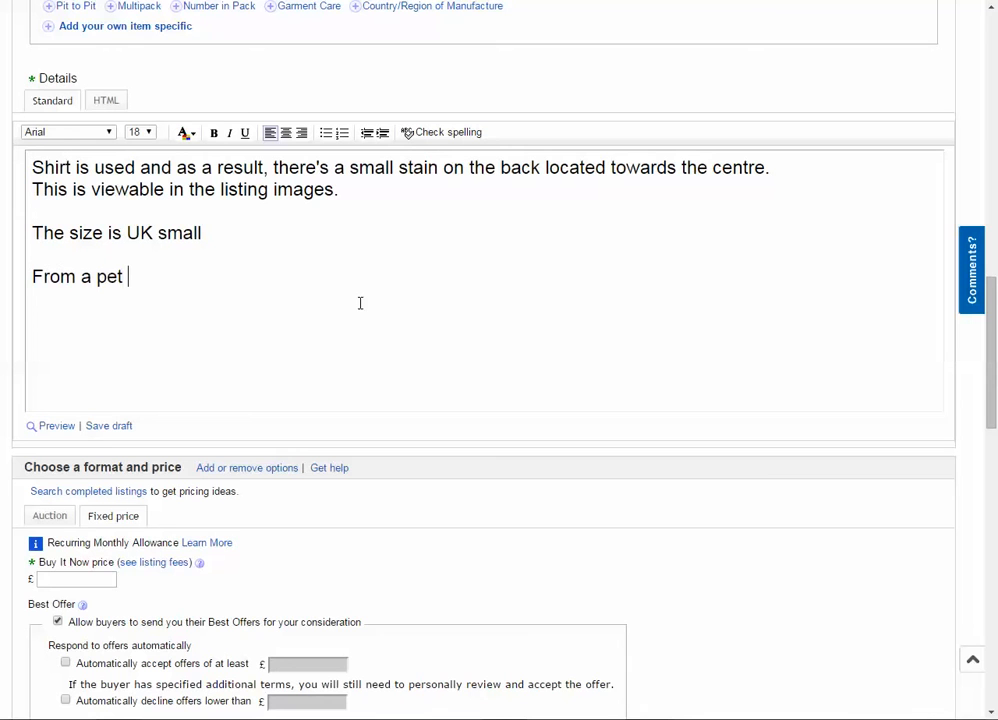
pyautogui.press('BackSpace')
pyautogui.write('hme')
pyautogui.press('BackSpace')
pyautogui.press('BackSpace')
pyautogui.moveTo(303, 274); pyautogui.dragTo(4, 285)
pyautogui.press('BackSpace')
pyautogui.press('BackSpace')
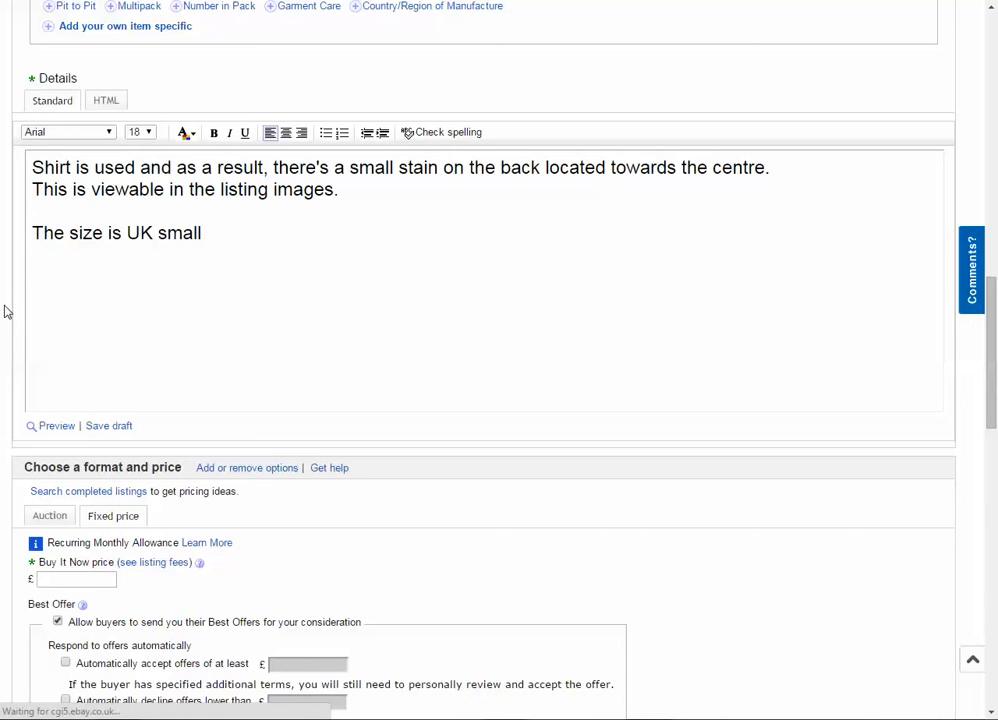
# - Compare the Details text with the condition description, dismissing the hint about the Used condition
pyautogui.scroll(2, 20, 288)
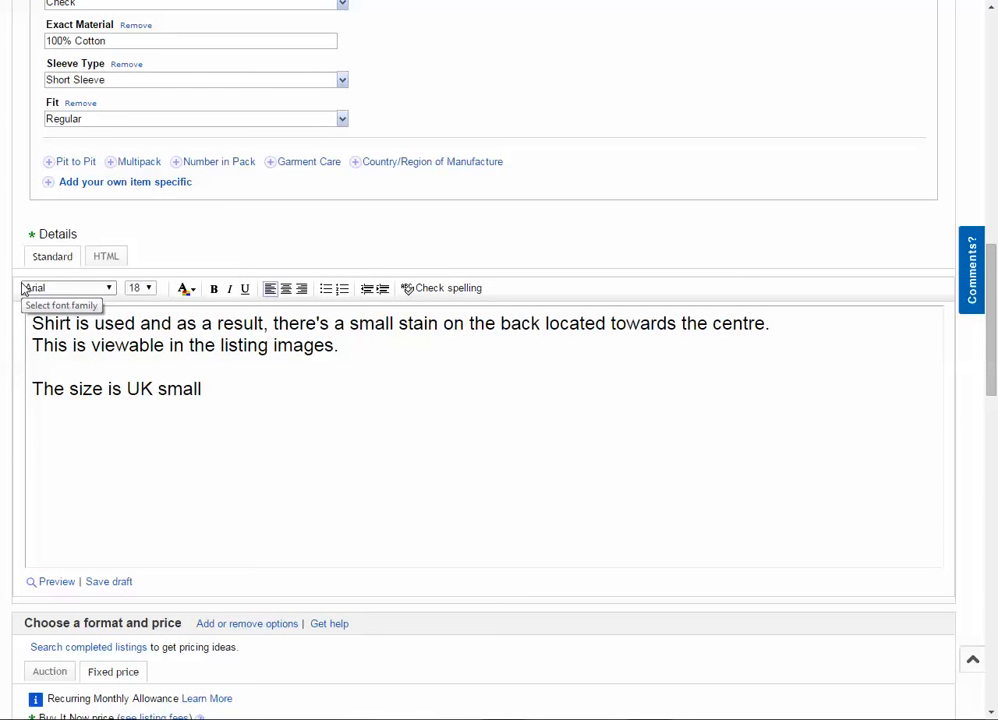
pyautogui.moveTo(225, 396); pyautogui.dragTo(31, 323)
pyautogui.scroll(4, 89, 289)
pyautogui.scroll(4, 89, 289)
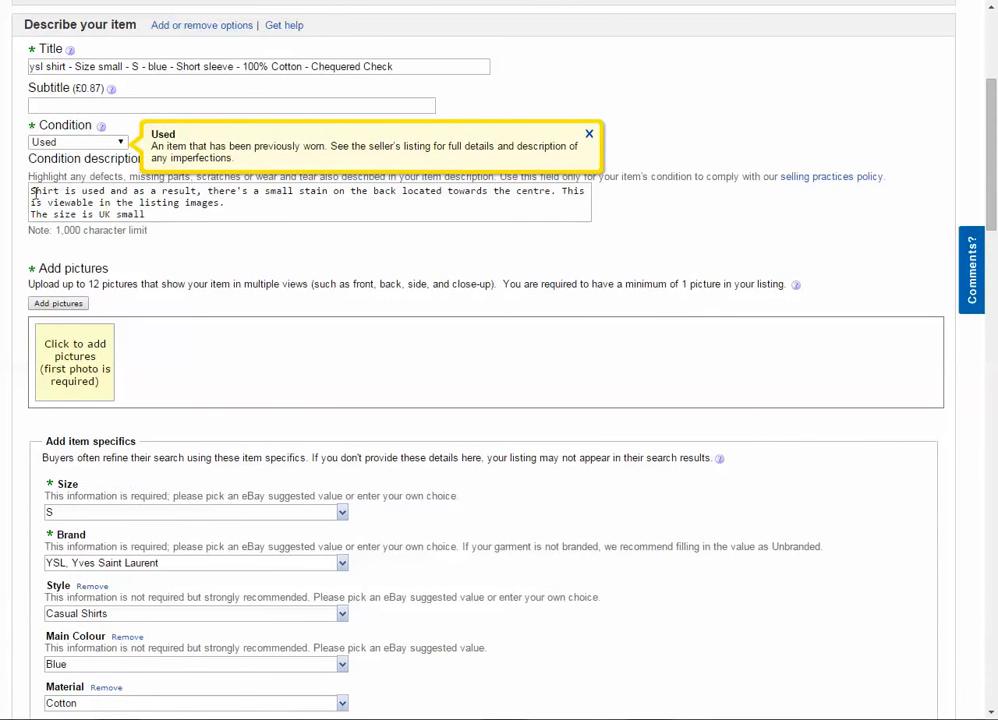
pyautogui.moveTo(31, 191); pyautogui.dragTo(187, 212)
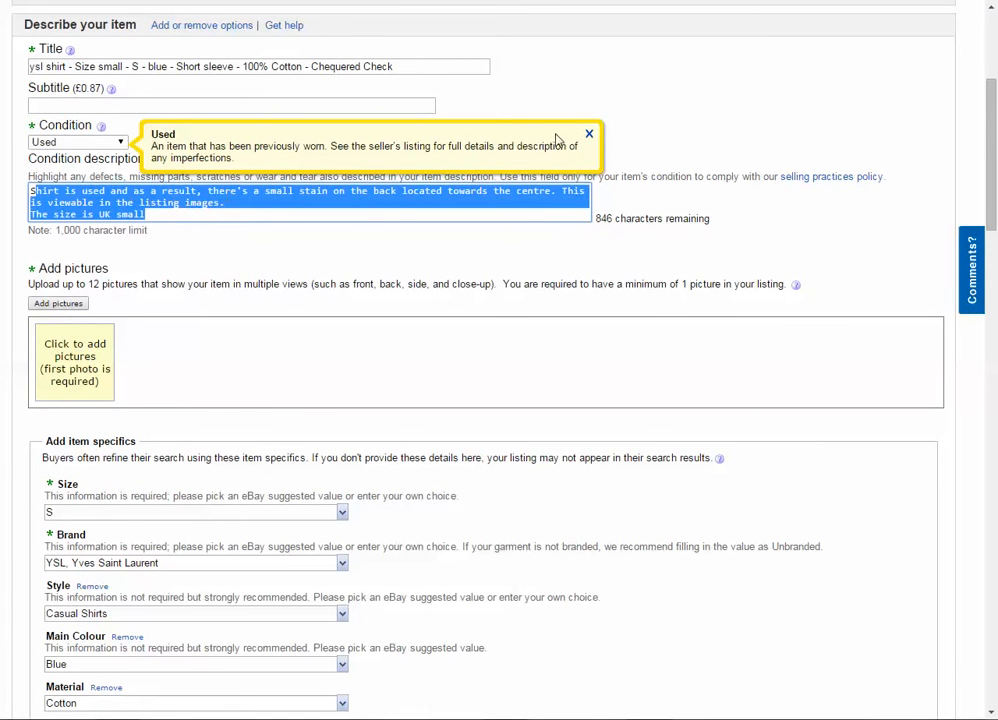
pyautogui.click(589, 134)
pyautogui.scroll(-2, 10, 185)
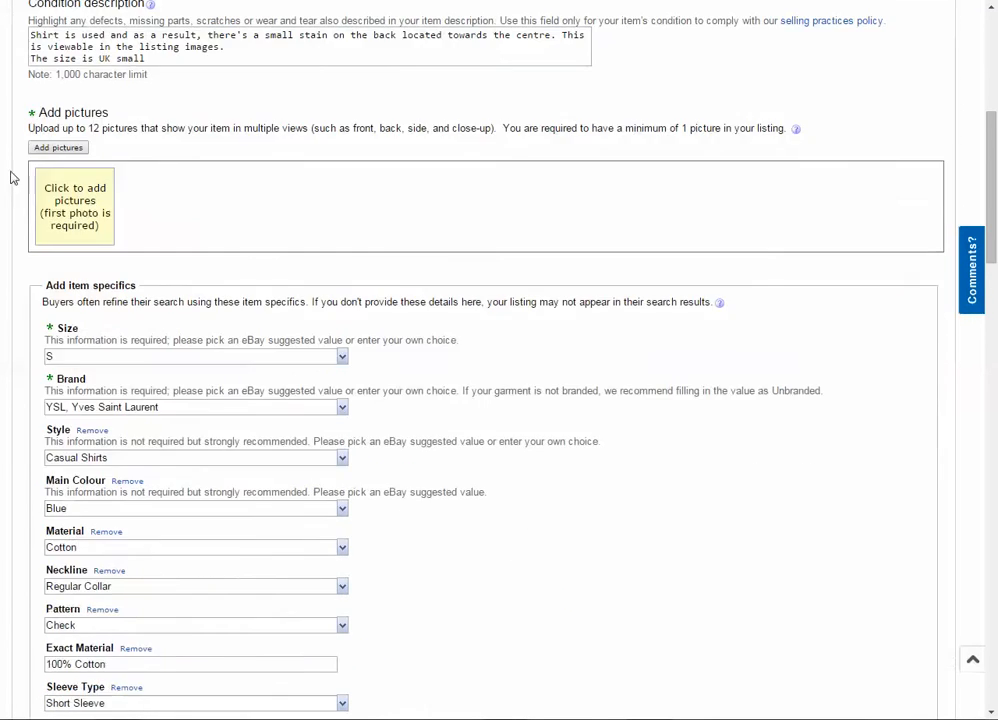
pyautogui.scroll(-8, 10, 190)
pyautogui.click(131, 400)
pyautogui.moveTo(320, 410); pyautogui.dragTo(7, 323)
pyautogui.click(145, 412)
pyautogui.scroll(-2, 143, 412)
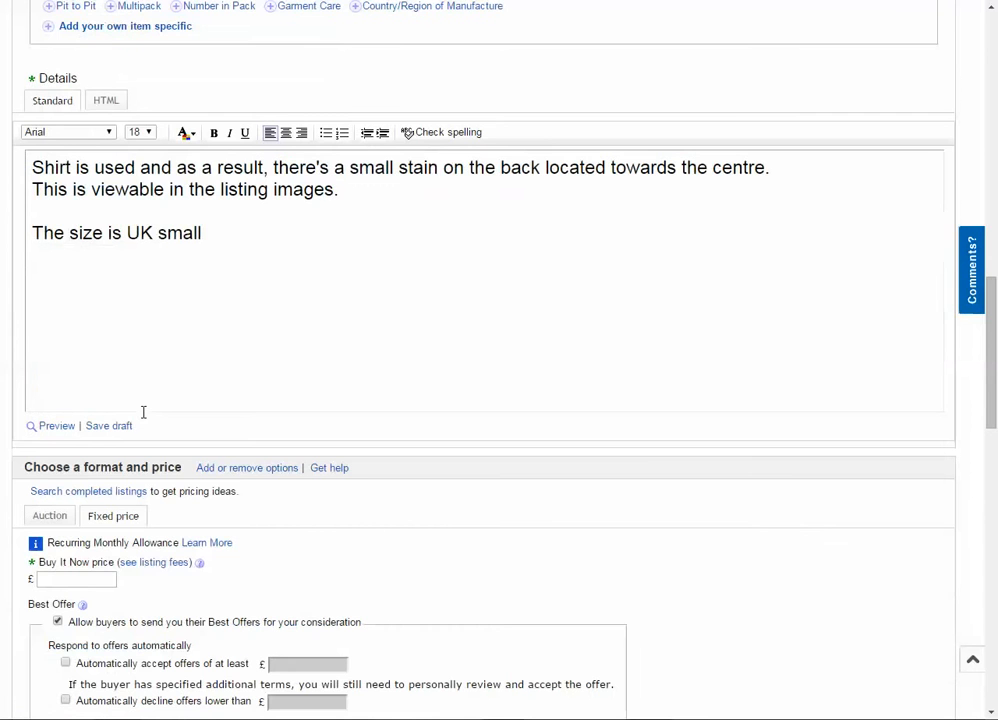
# - Re-read the condition description's stain and size wording and check it against the Details text again
pyautogui.scroll(13, 22, 330)
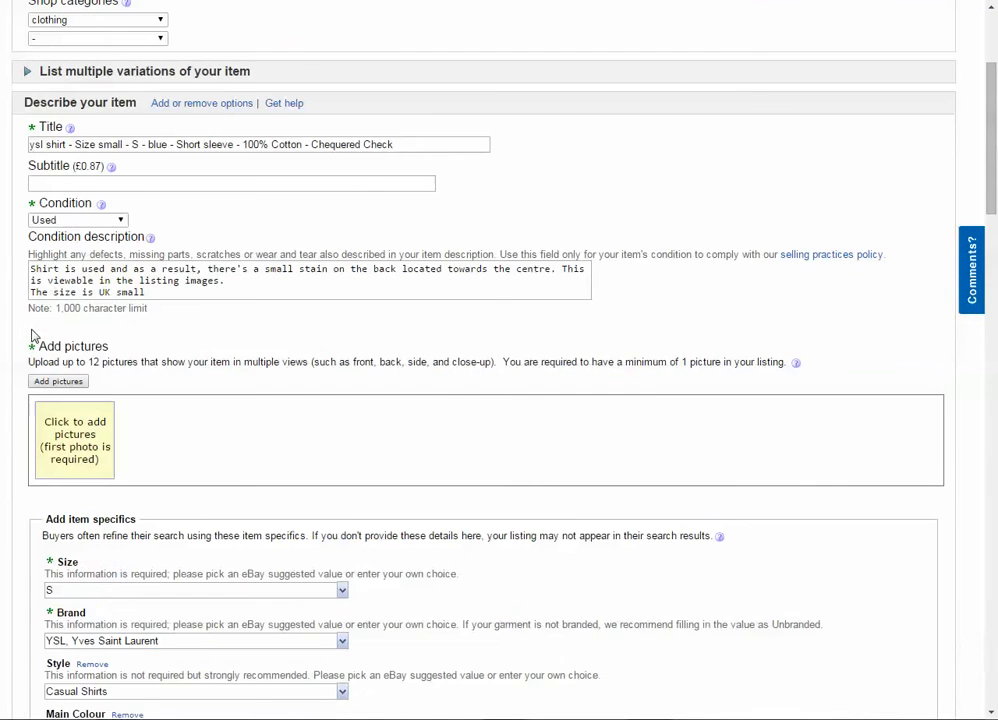
pyautogui.scroll(3, 30, 333)
pyautogui.scroll(-2, 9, 334)
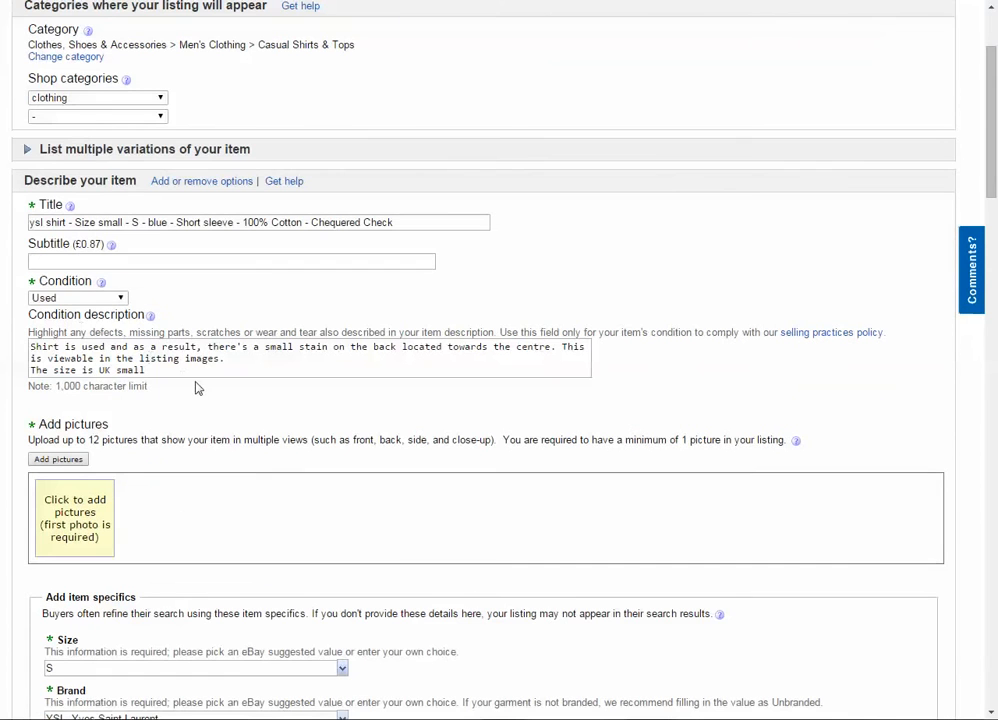
pyautogui.click(182, 372)
pyautogui.moveTo(180, 370); pyautogui.dragTo(7, 345)
pyautogui.click(212, 368)
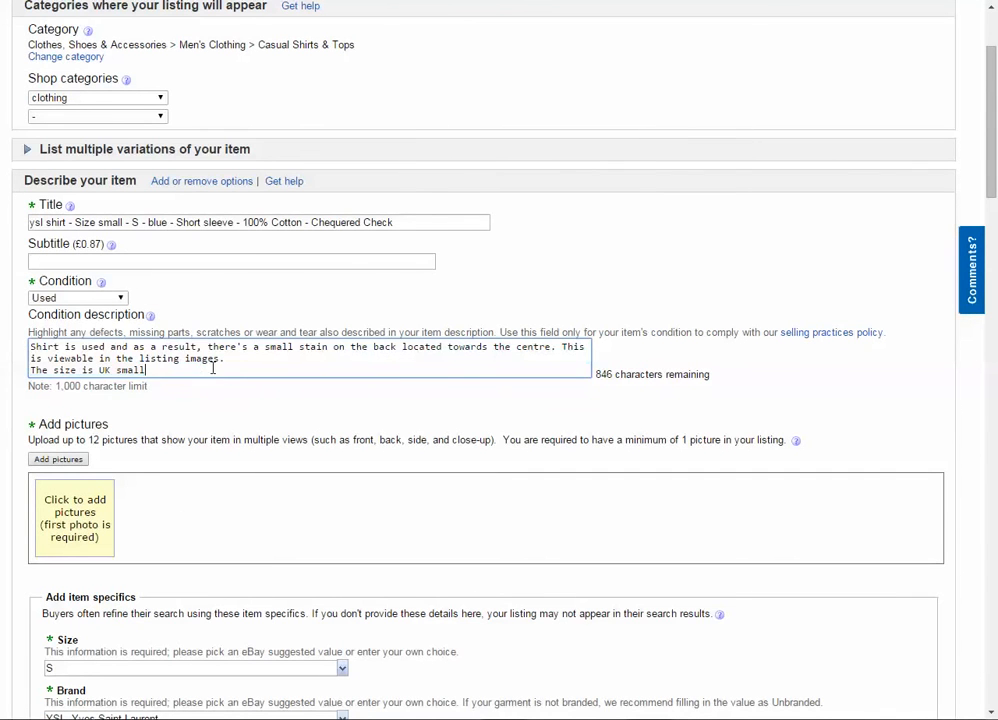
pyautogui.doubleClick(221, 359)
pyautogui.scroll(-6, 218, 375)
pyautogui.scroll(-2, 221, 376)
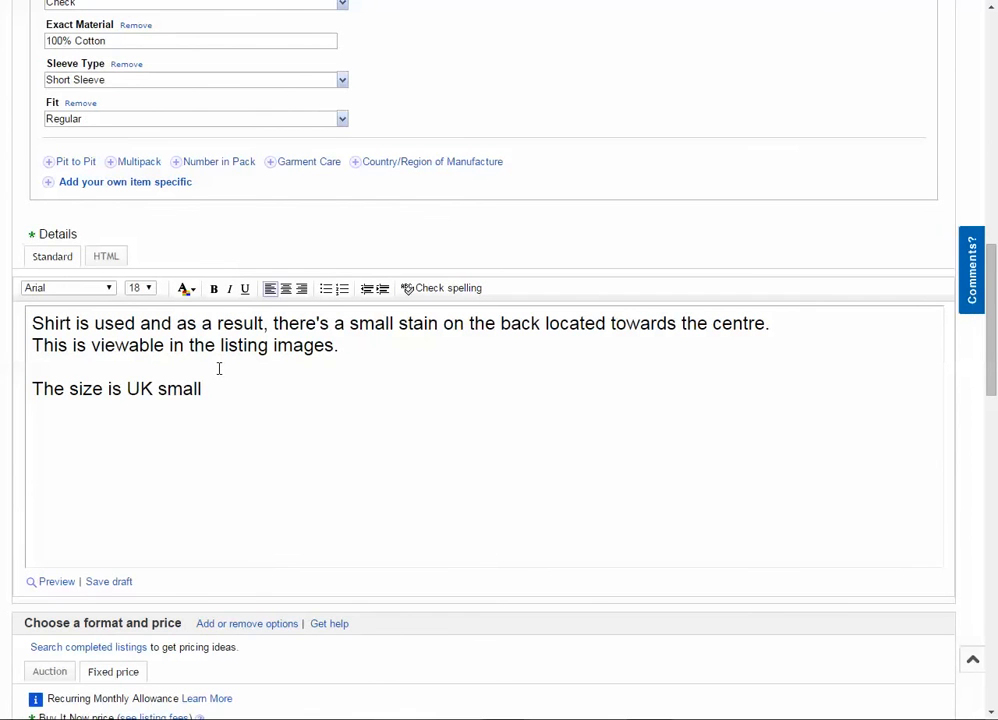
pyautogui.moveTo(203, 389); pyautogui.dragTo(13, 328)
pyautogui.scroll(7, 78, 355)
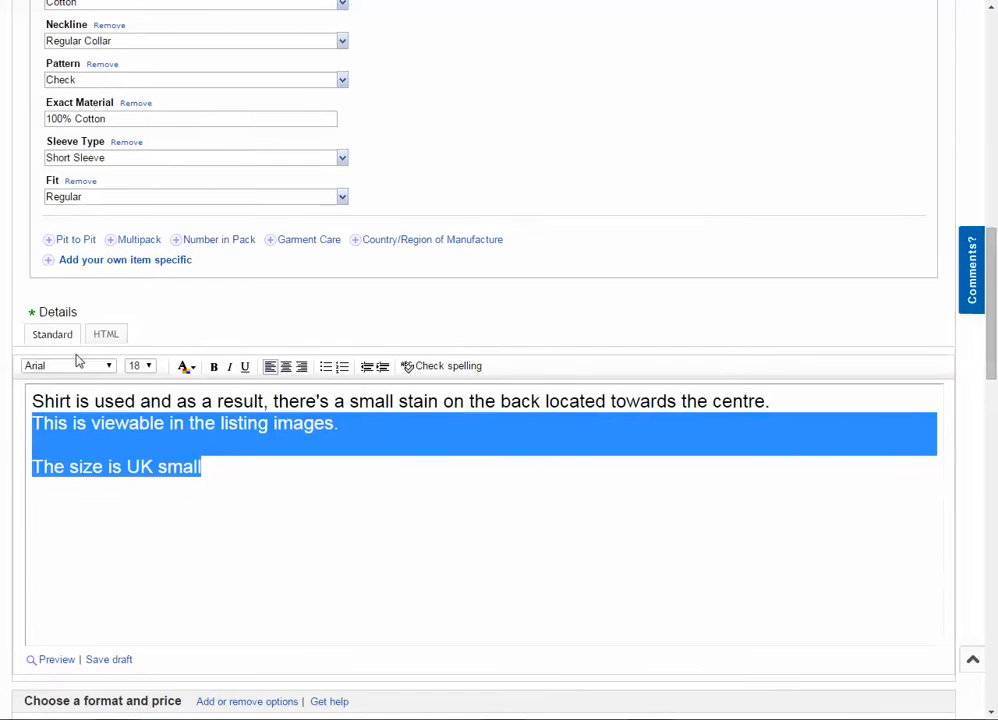
pyautogui.scroll(1, 85, 365)
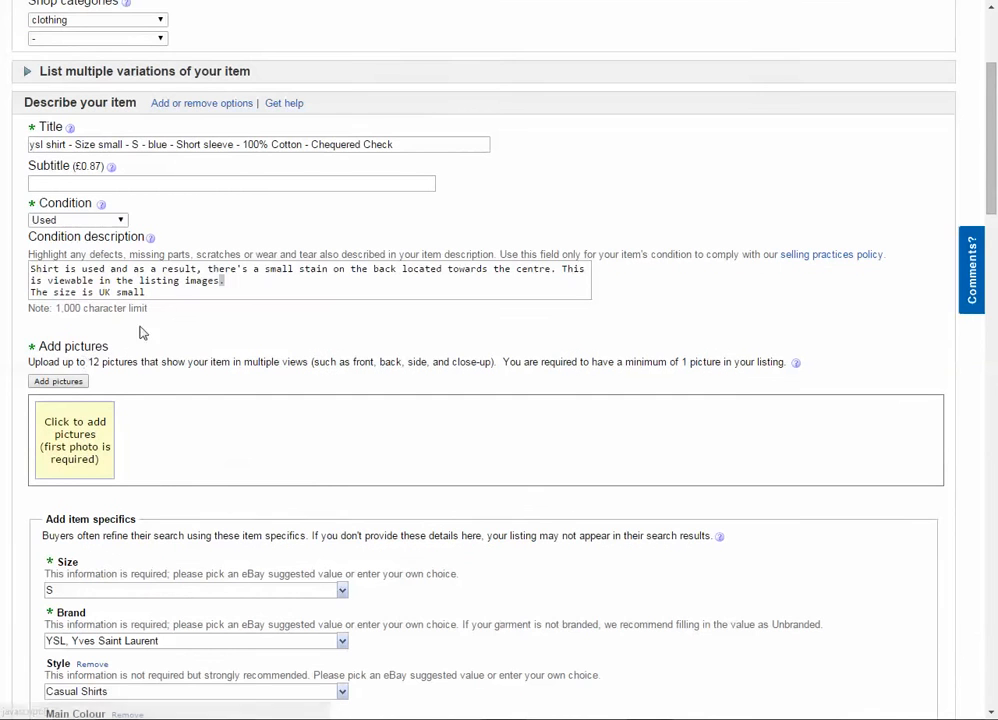
pyautogui.moveTo(150, 292); pyautogui.dragTo(113, 281)
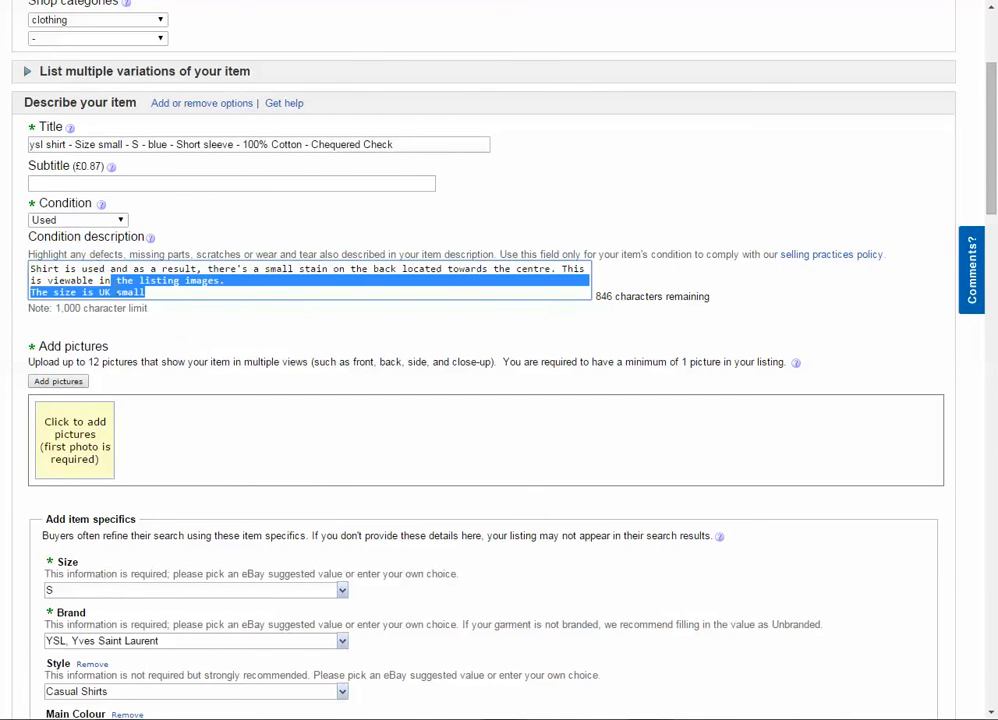
pyautogui.scroll(-5, 150, 318)
pyautogui.scroll(7, 150, 318)
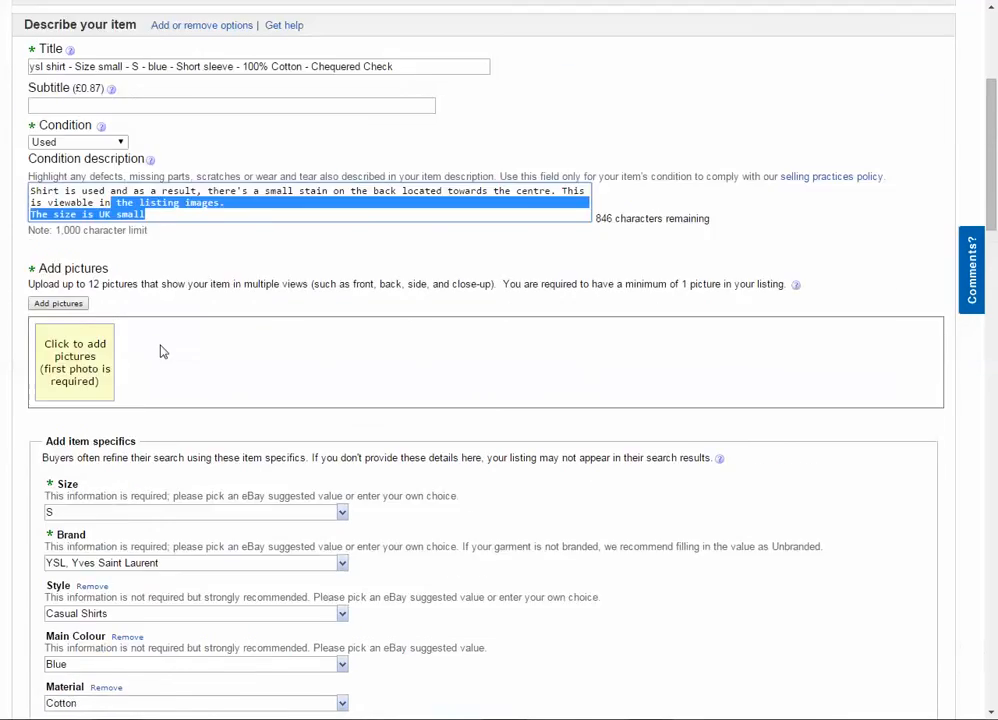
pyautogui.click(184, 368)
pyautogui.moveTo(146, 370); pyautogui.dragTo(88, 347)
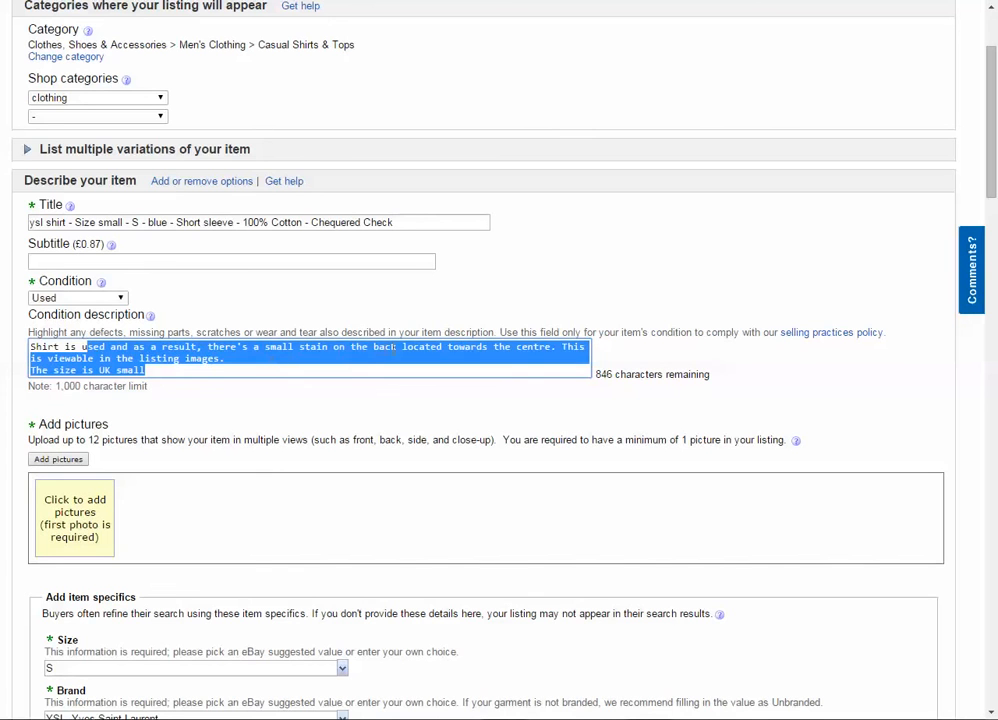
# - Read through the stain wording in the condition description once more and compare it with the listing's Details text
pyautogui.click(186, 359)
pyautogui.moveTo(229, 358); pyautogui.dragTo(30, 330)
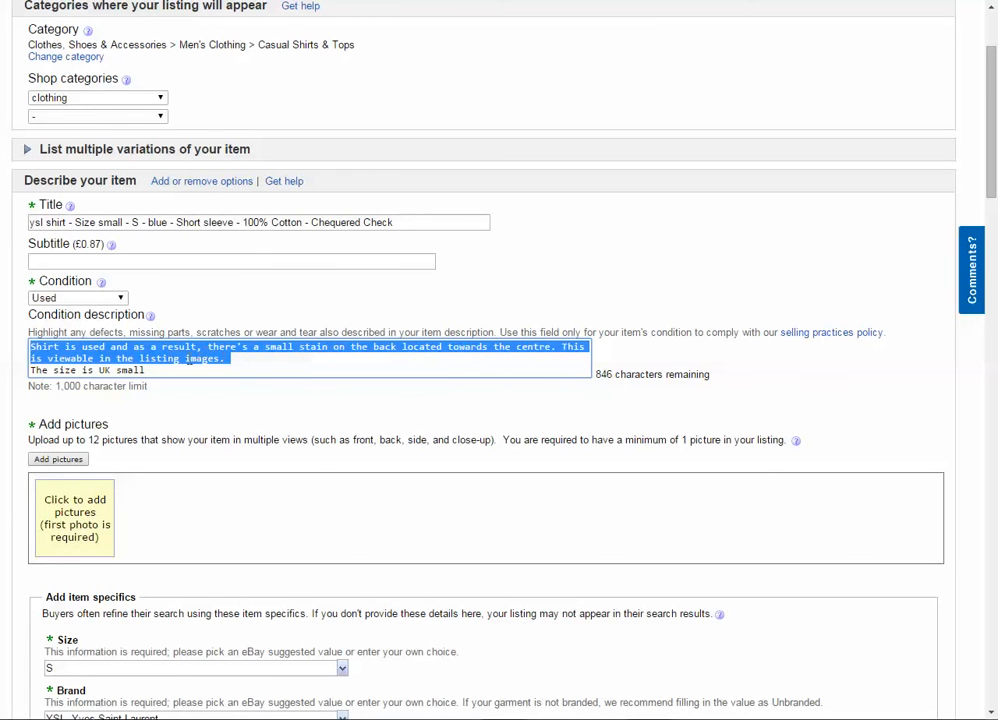
pyautogui.scroll(-1, 313, 471)
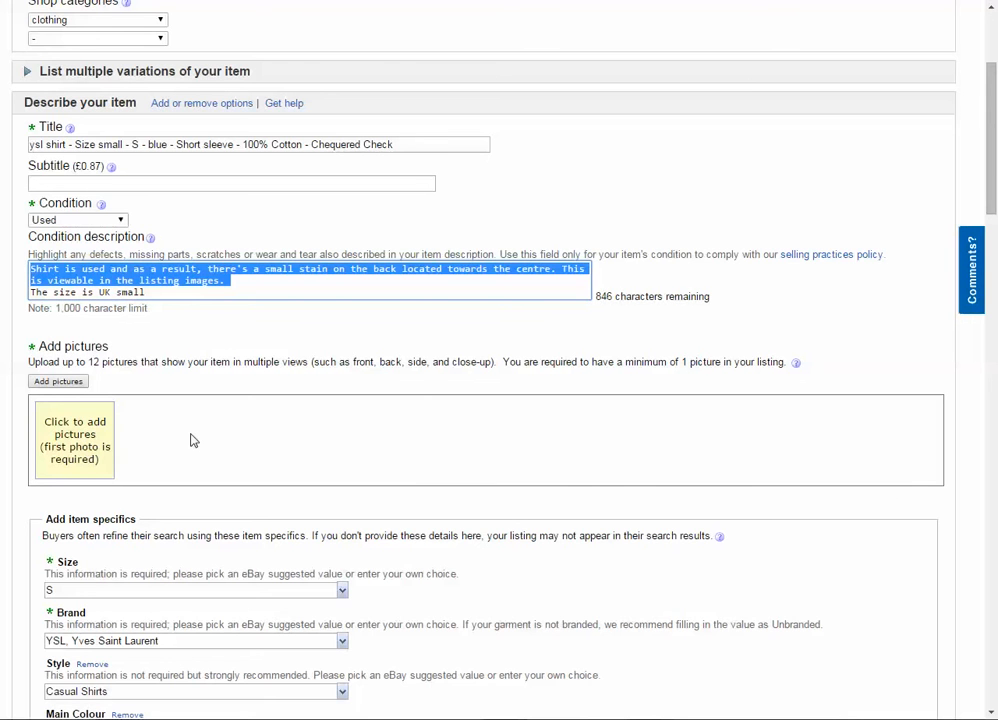
pyautogui.scroll(-10, 193, 440)
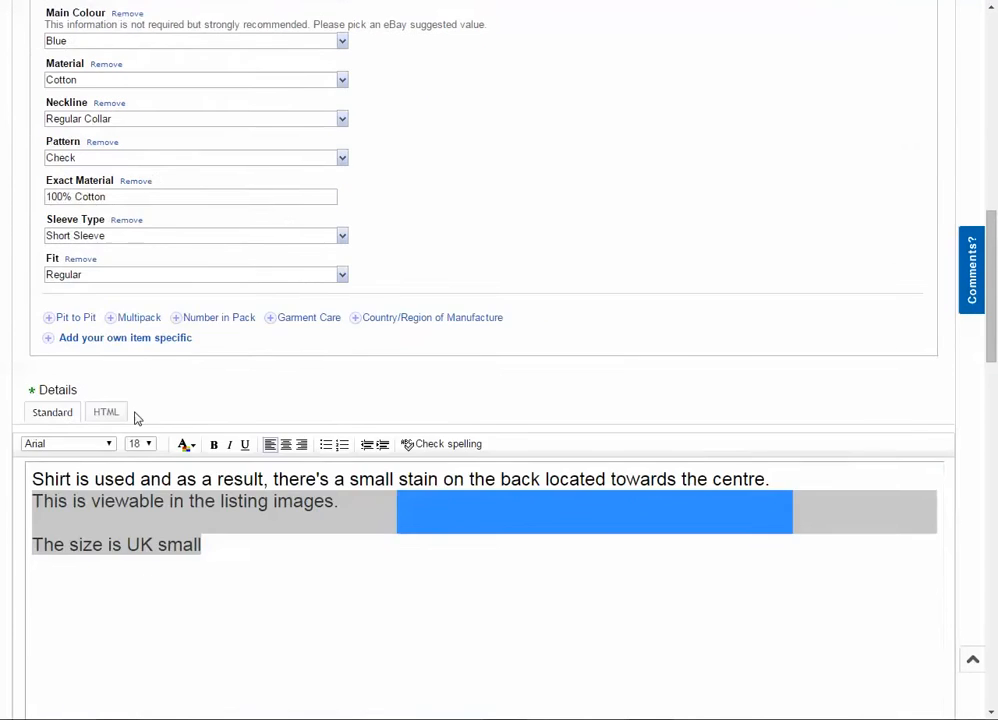
pyautogui.moveTo(319, 325); pyautogui.dragTo(100, 245)
pyautogui.click(115, 290)
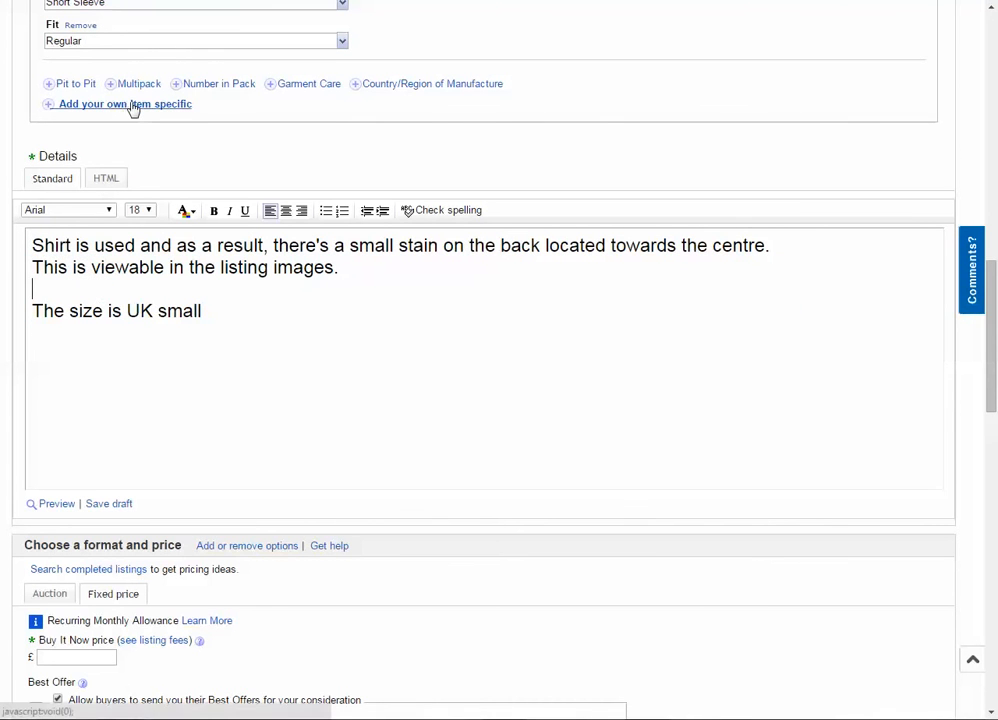
pyautogui.scroll(-1, 133, 108)
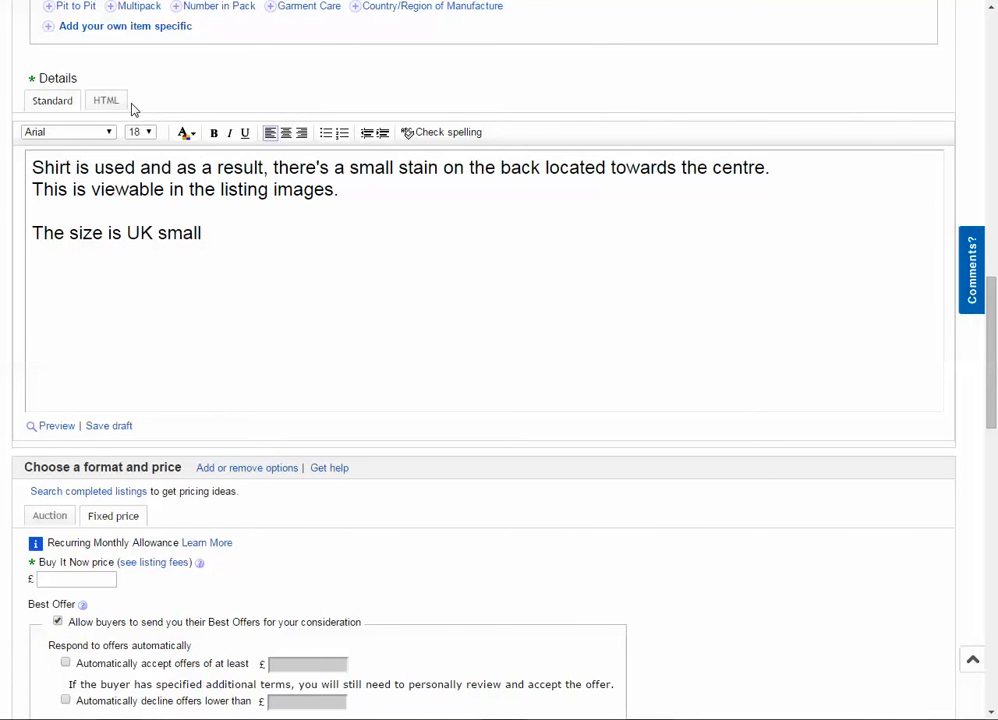
# - Enter a Buy It Now price of £9.99 and check the payment and postage sections below it
pyautogui.scroll(-4, 90, 296)
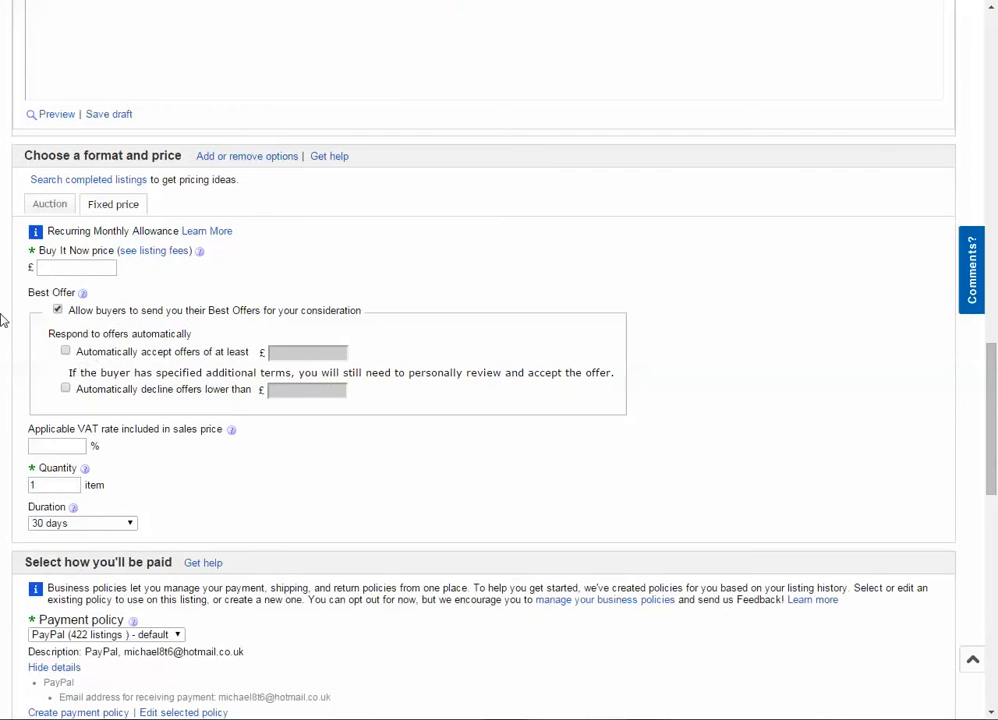
pyautogui.click(84, 268)
pyautogui.scroll(-2, 111, 412)
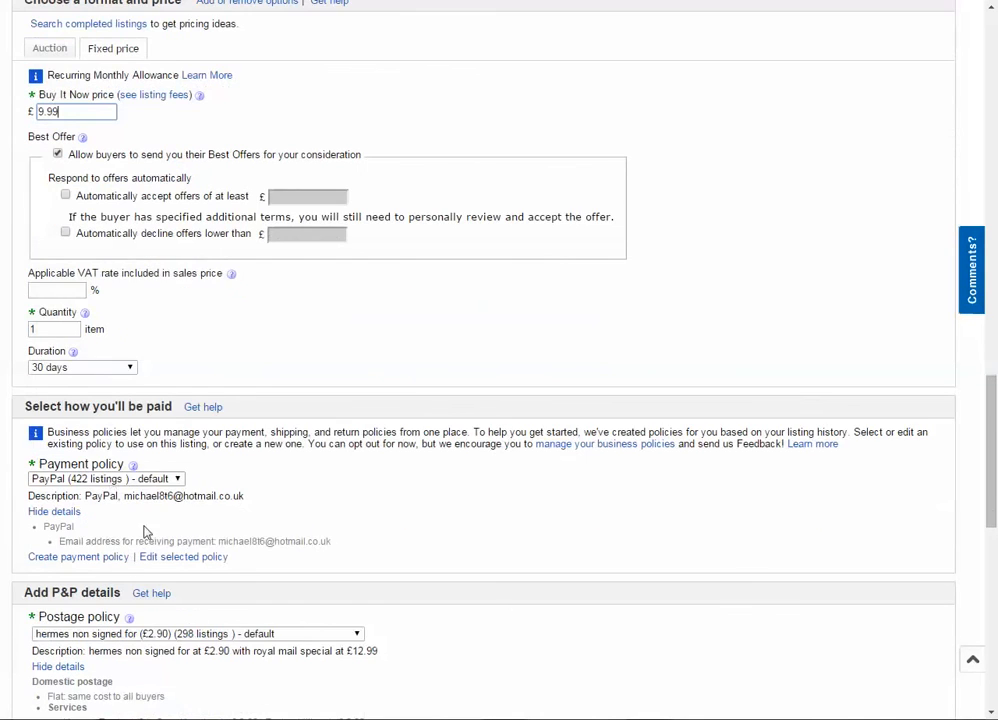
pyautogui.scroll(-1, 181, 569)
pyautogui.moveTo(215, 574); pyautogui.dragTo(240, 574)
pyautogui.scroll(4, 149, 439)
pyautogui.scroll(-1, 148, 440)
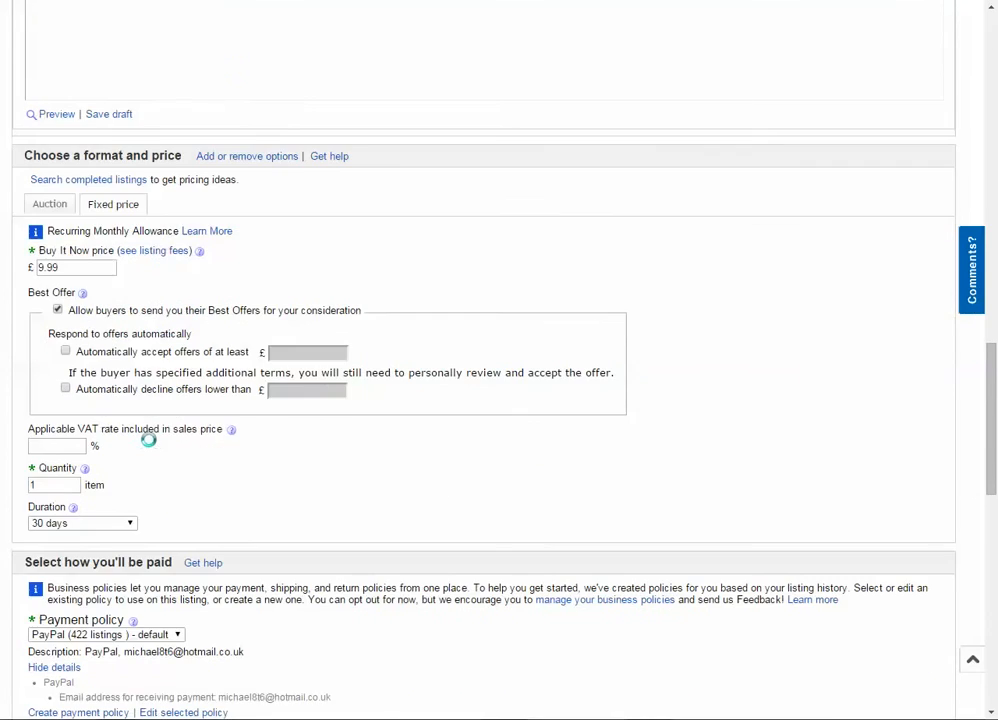
# - Set the Buy It Now price to £12.00
pyautogui.click(85, 271)
pyautogui.moveTo(52, 273); pyautogui.dragTo(3, 277)
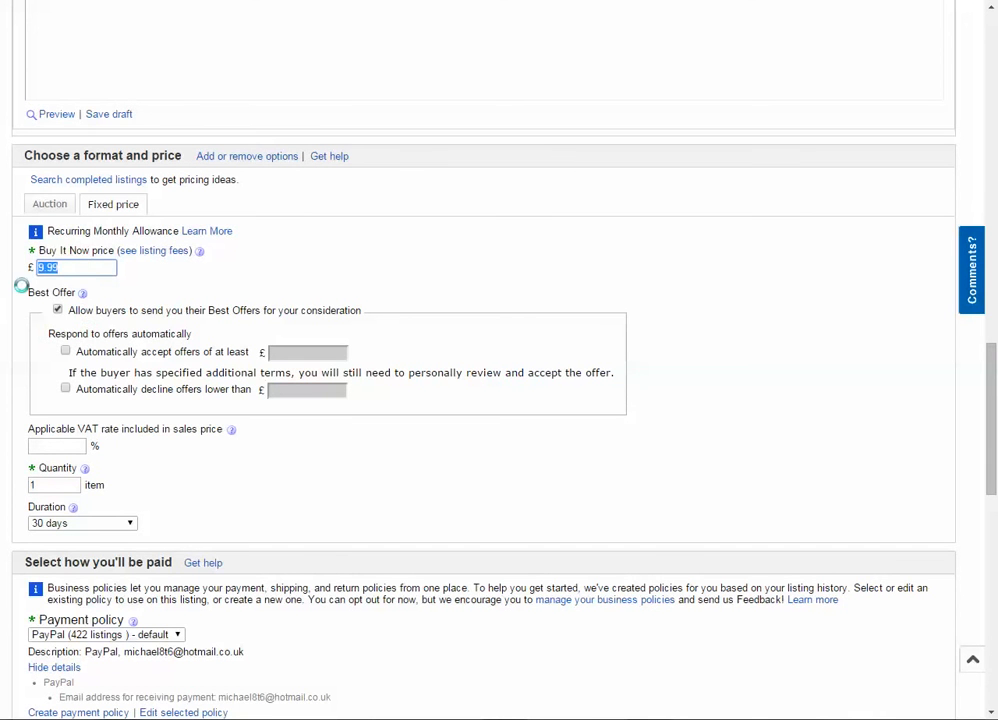
pyautogui.write('12')
pyautogui.scroll(-4, 18, 310)
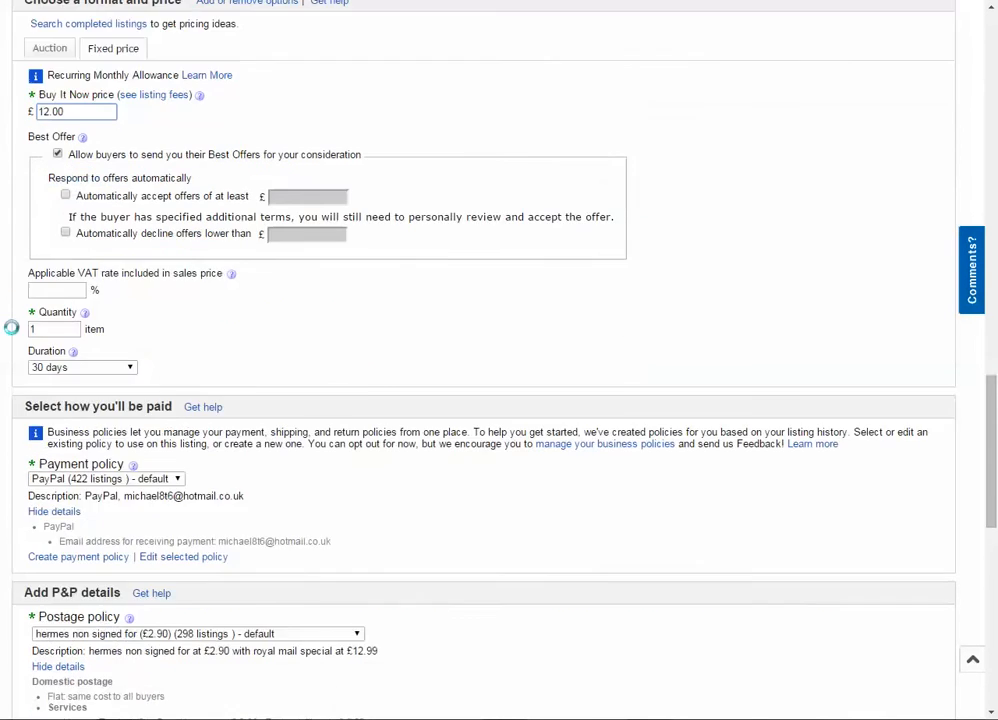
pyautogui.scroll(3, 90, 380)
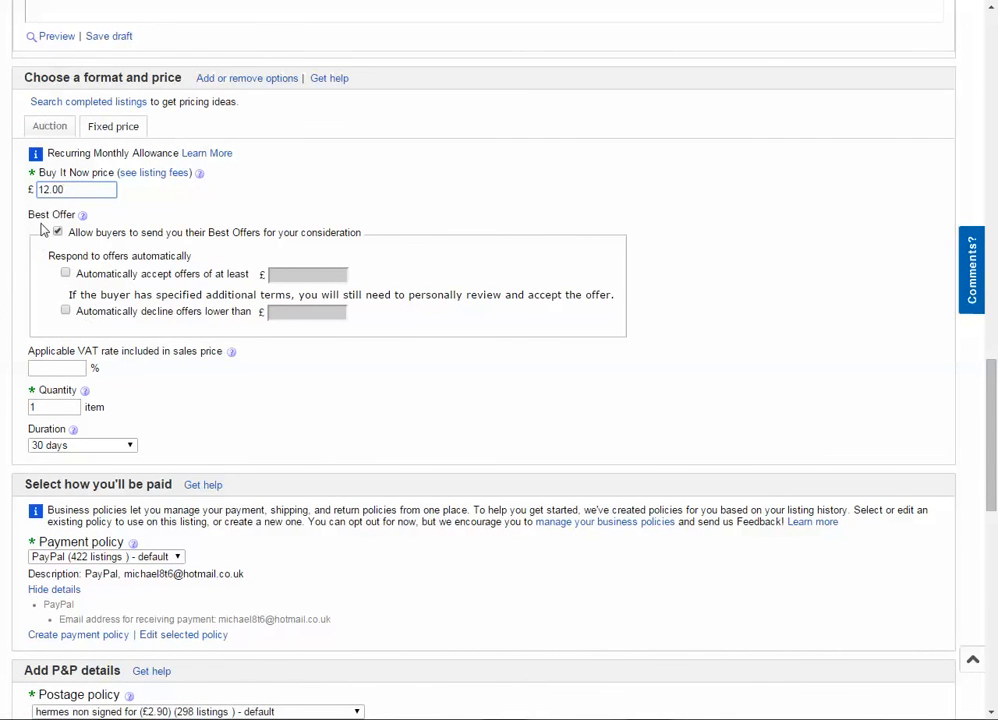
# - Enable automatic declining of offers lower than £7.19 and check that limit against the Buy It Now price
pyautogui.click(65, 311)
pyautogui.click(278, 311)
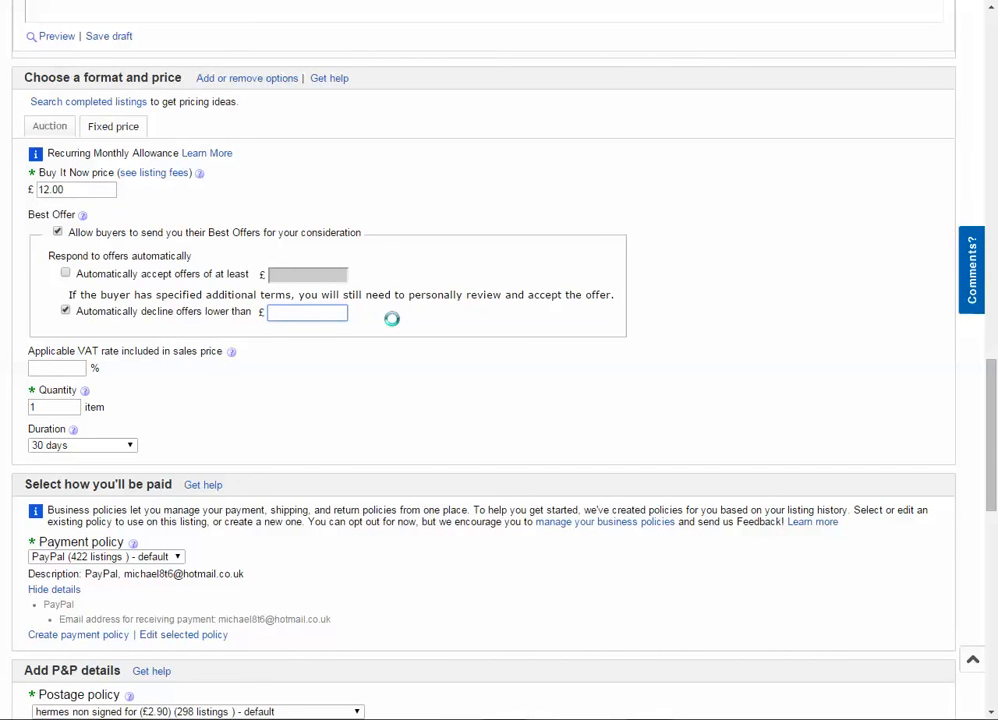
pyautogui.write('7.29')
pyautogui.click(2, 309)
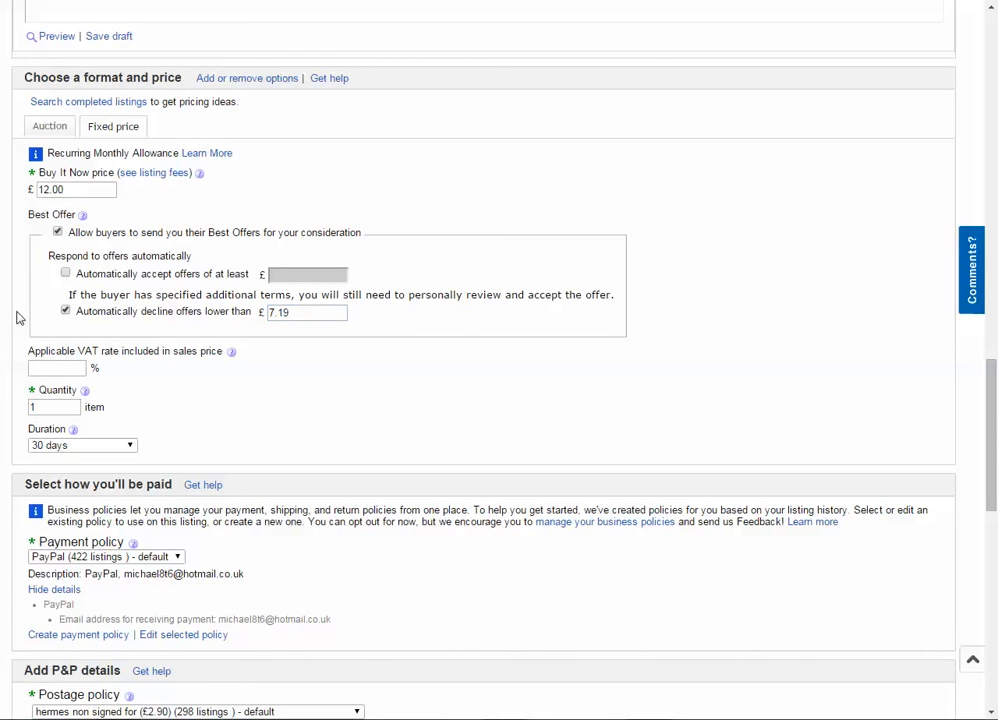
pyautogui.moveTo(322, 311); pyautogui.dragTo(257, 316)
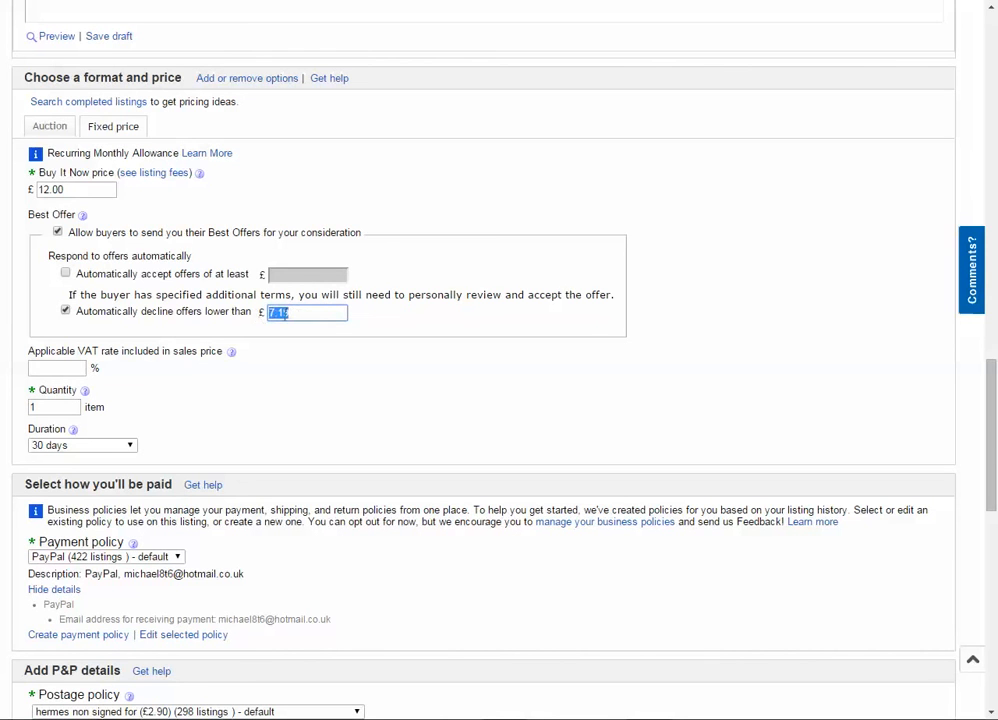
pyautogui.click(291, 314)
pyautogui.scroll(-1, 163, 350)
pyautogui.scroll(1, 163, 350)
pyautogui.moveTo(69, 189); pyautogui.dragTo(14, 188)
pyautogui.click(60, 190)
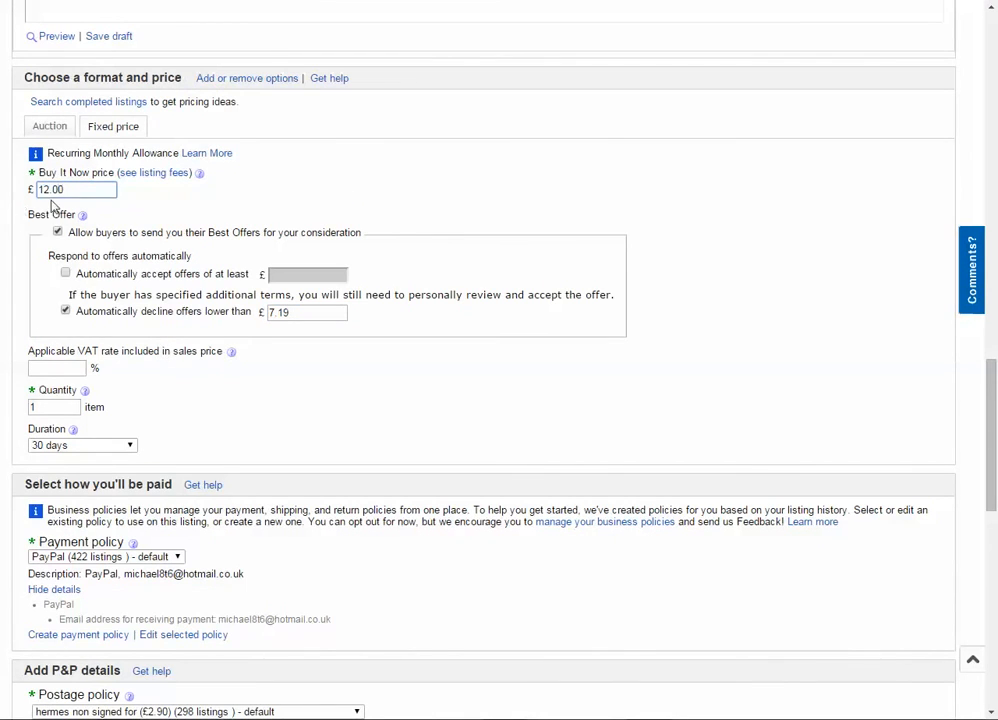
# - Check the item quantity and choose a listing duration of 30 days, reviewing the other available durations
pyautogui.scroll(-1, 150, 292)
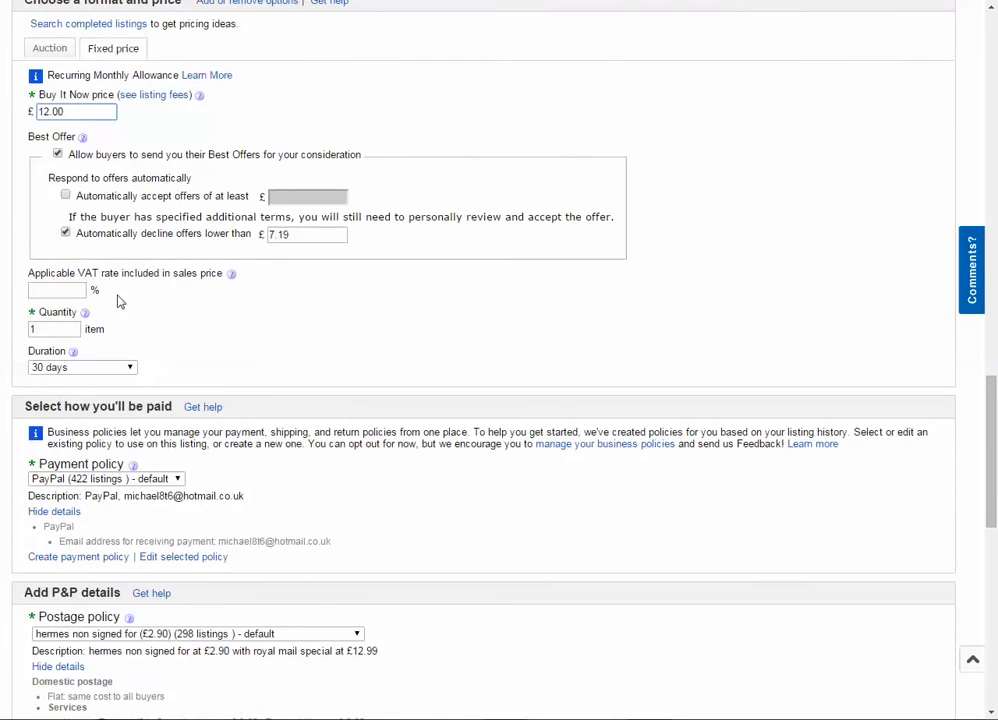
pyautogui.scroll(-1, 118, 301)
pyautogui.moveTo(46, 252); pyautogui.dragTo(4, 254)
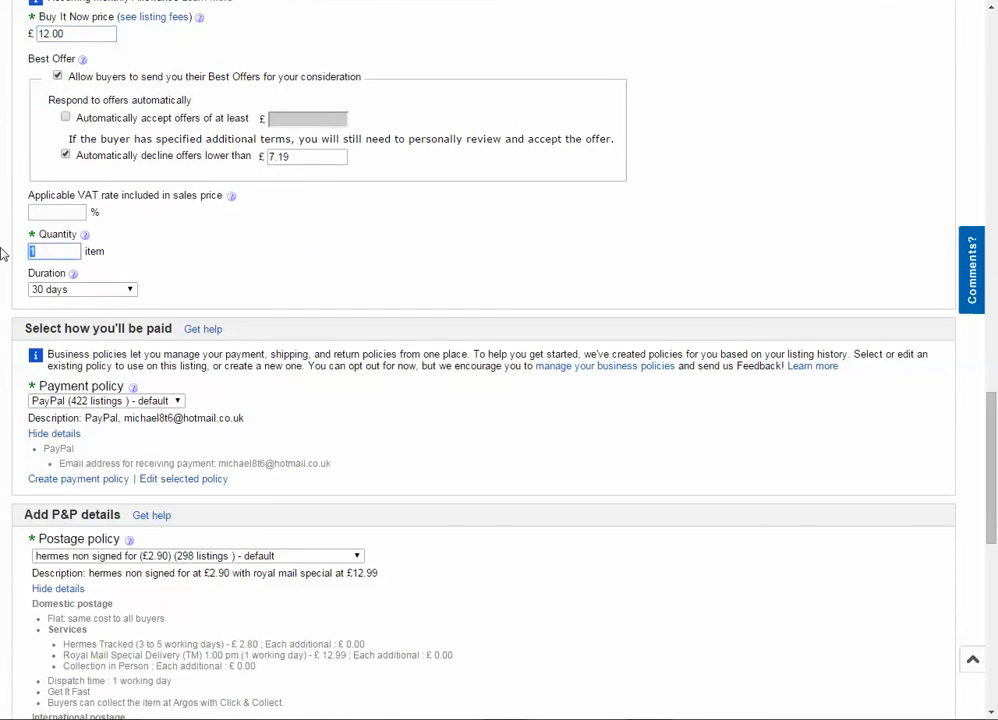
pyautogui.click(106, 292)
pyautogui.click(50, 353)
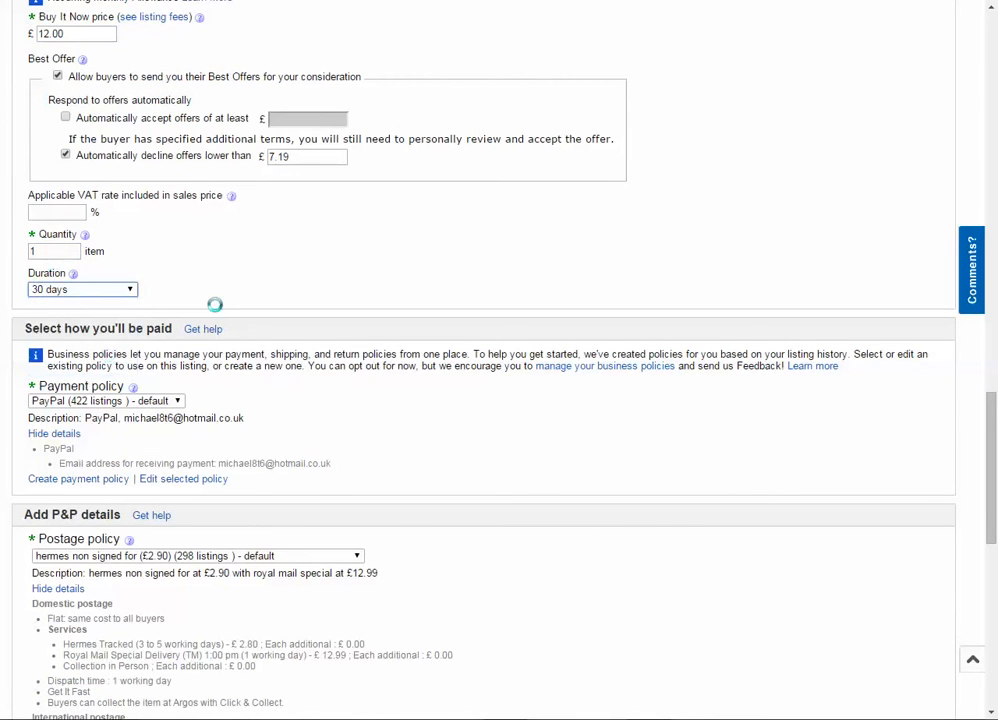
pyautogui.scroll(-3, 163, 298)
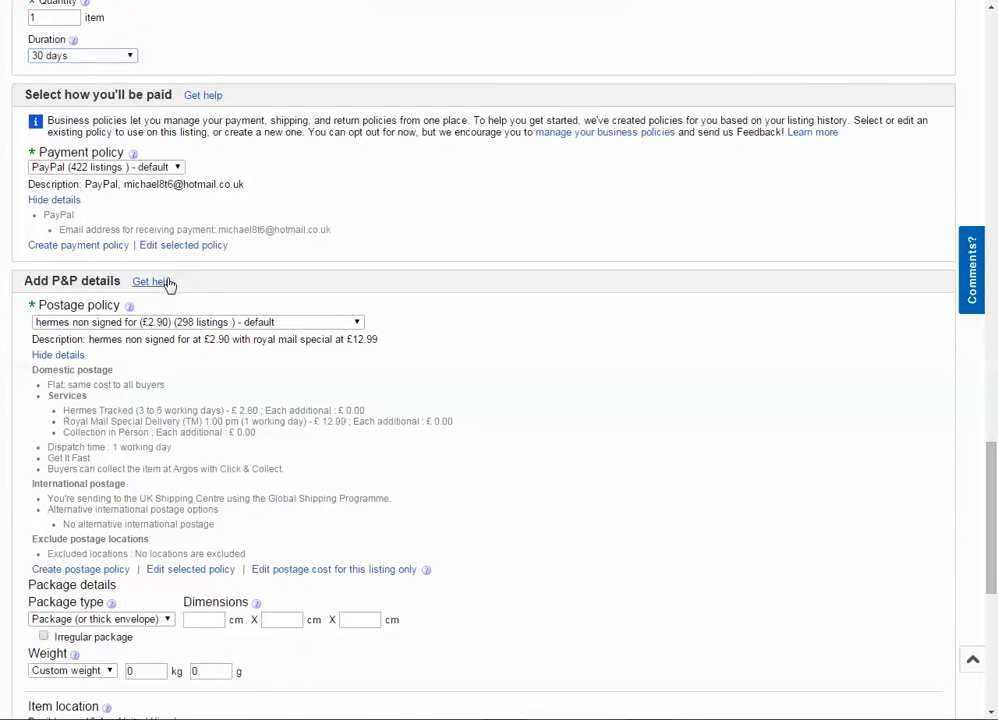
pyautogui.scroll(2, 170, 286)
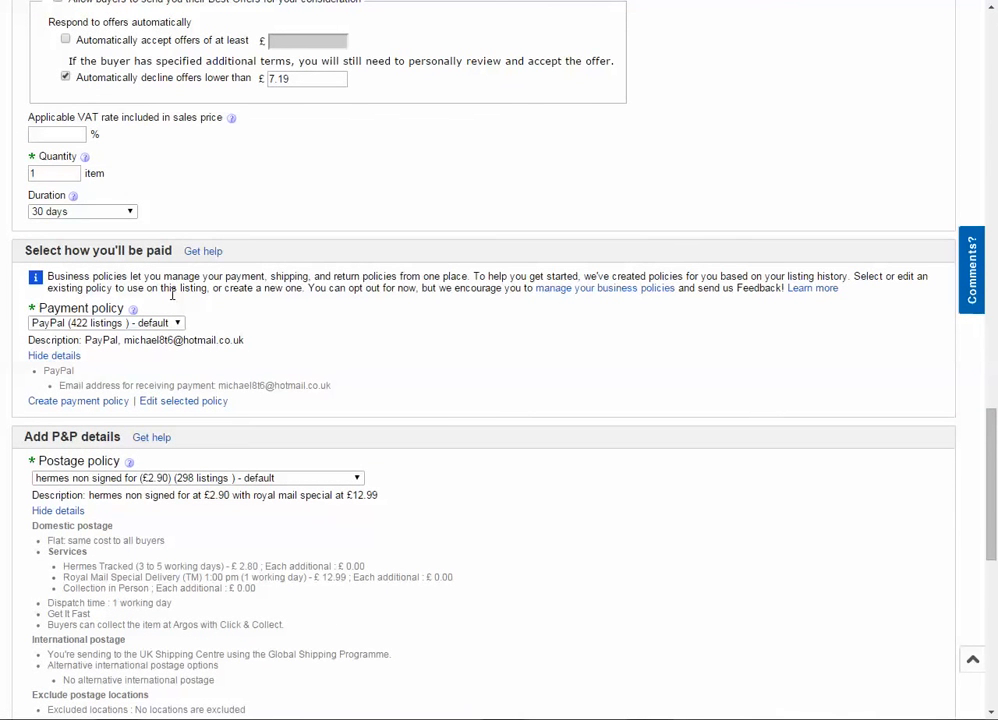
pyautogui.click(80, 211)
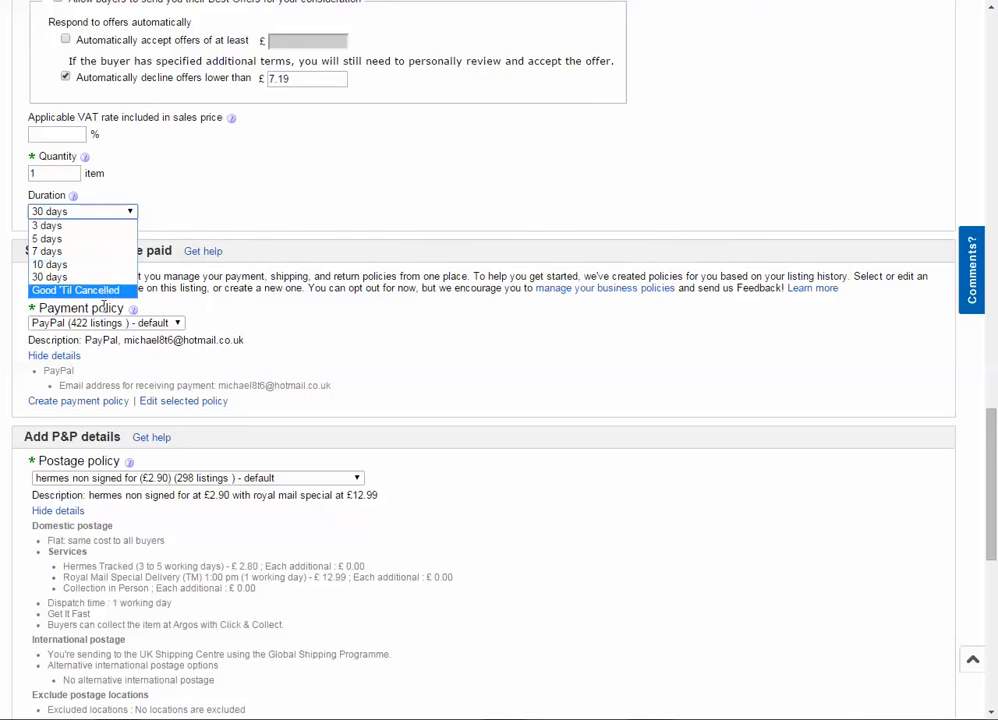
pyautogui.click(403, 190)
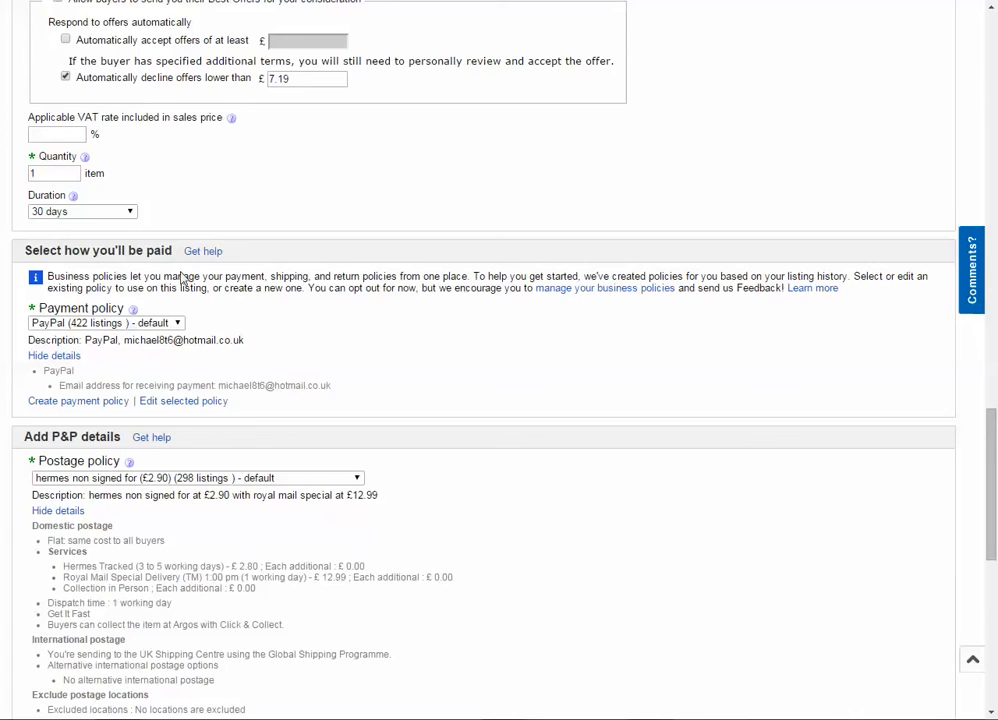
# - Examine the postage policy's description and service costs, followed by the package details, item location and returns policy
pyautogui.scroll(-3, 175, 272)
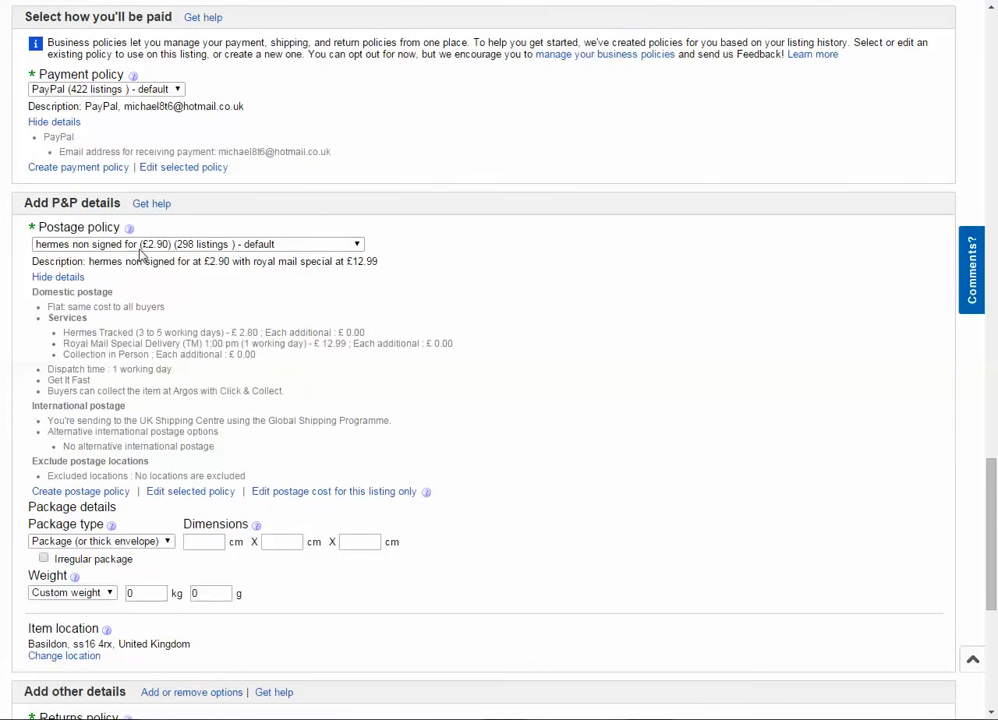
pyautogui.doubleClick(219, 261)
pyautogui.moveTo(91, 263); pyautogui.dragTo(373, 258)
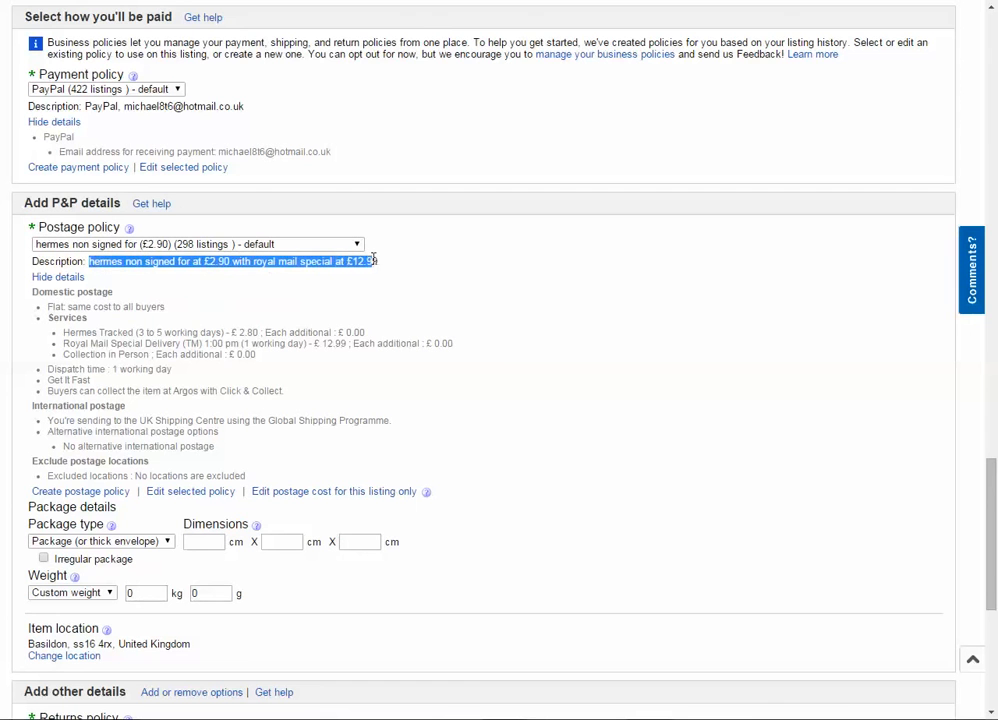
pyautogui.click(250, 262)
pyautogui.moveTo(199, 266); pyautogui.dragTo(229, 265)
pyautogui.click(196, 264)
pyautogui.moveTo(230, 331); pyautogui.dragTo(262, 337)
pyautogui.scroll(-1, 260, 334)
pyautogui.click(243, 332)
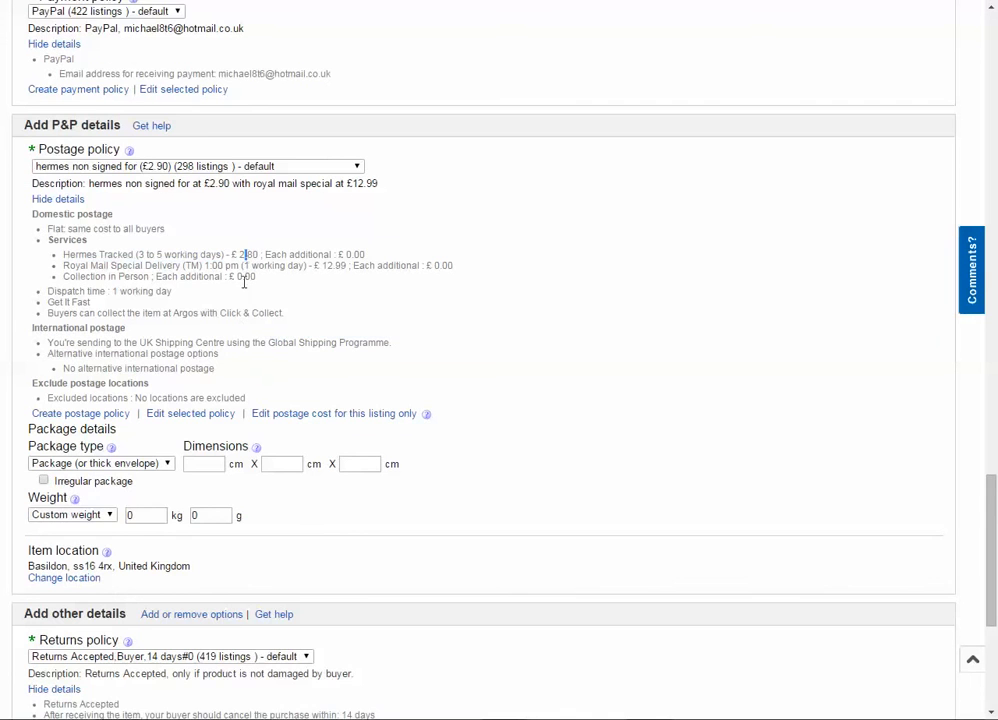
pyautogui.scroll(-1, 38, 383)
pyautogui.moveTo(14, 388); pyautogui.dragTo(130, 477)
pyautogui.scroll(-2, 3, 405)
pyautogui.click(12, 354)
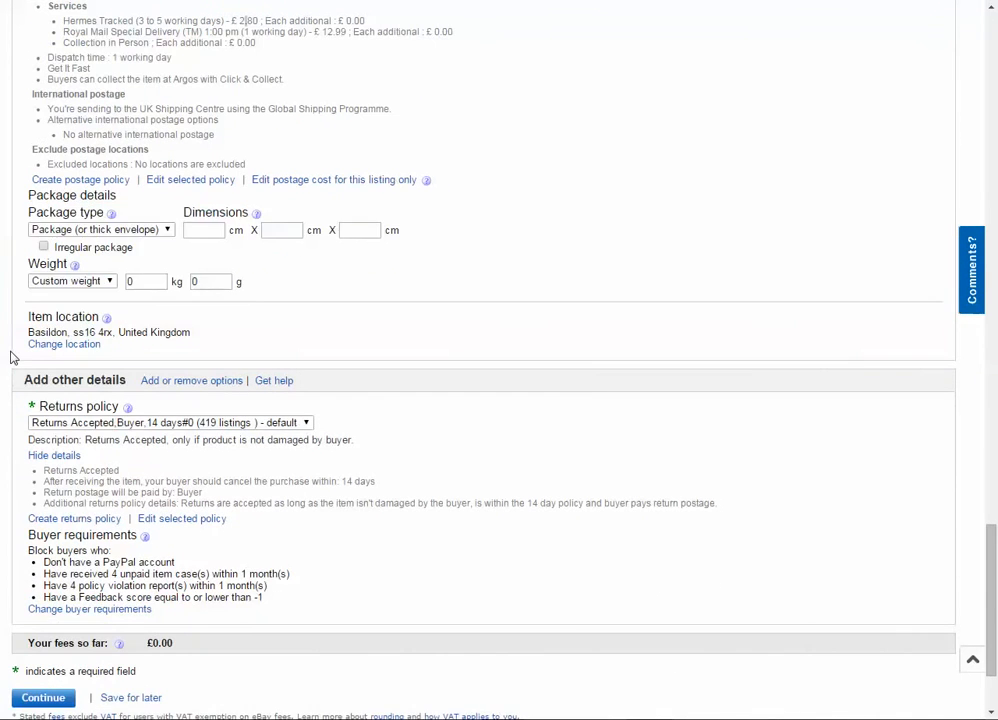
# - Save the shirt listing for later and look over the list of unfinished listings
pyautogui.scroll(-2, 12, 357)
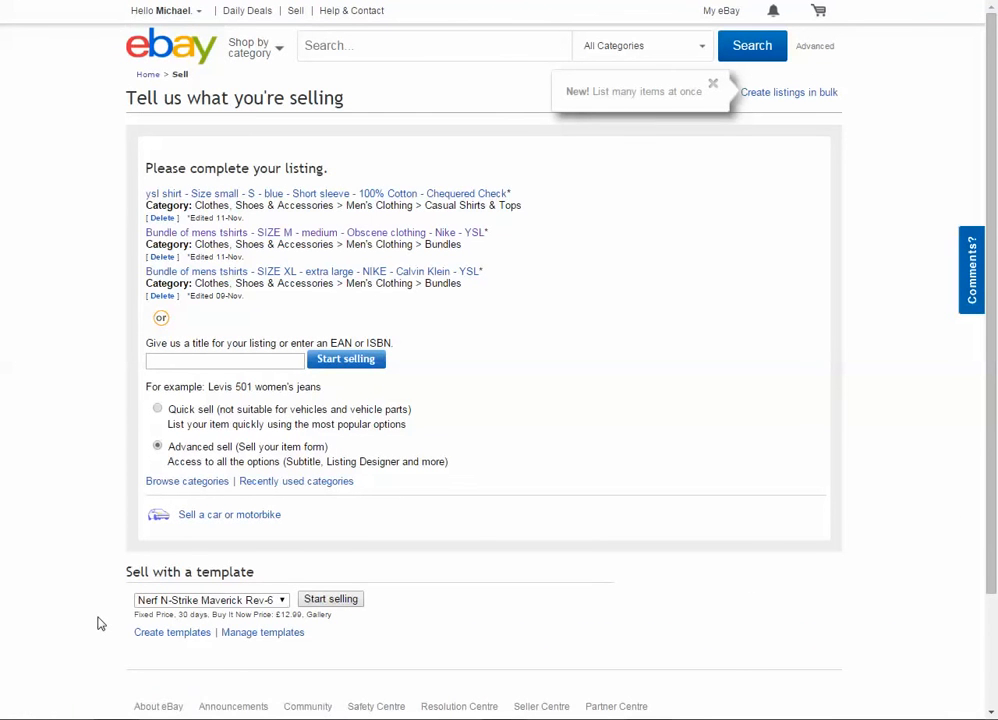
pyautogui.moveTo(534, 305); pyautogui.dragTo(7, 263)
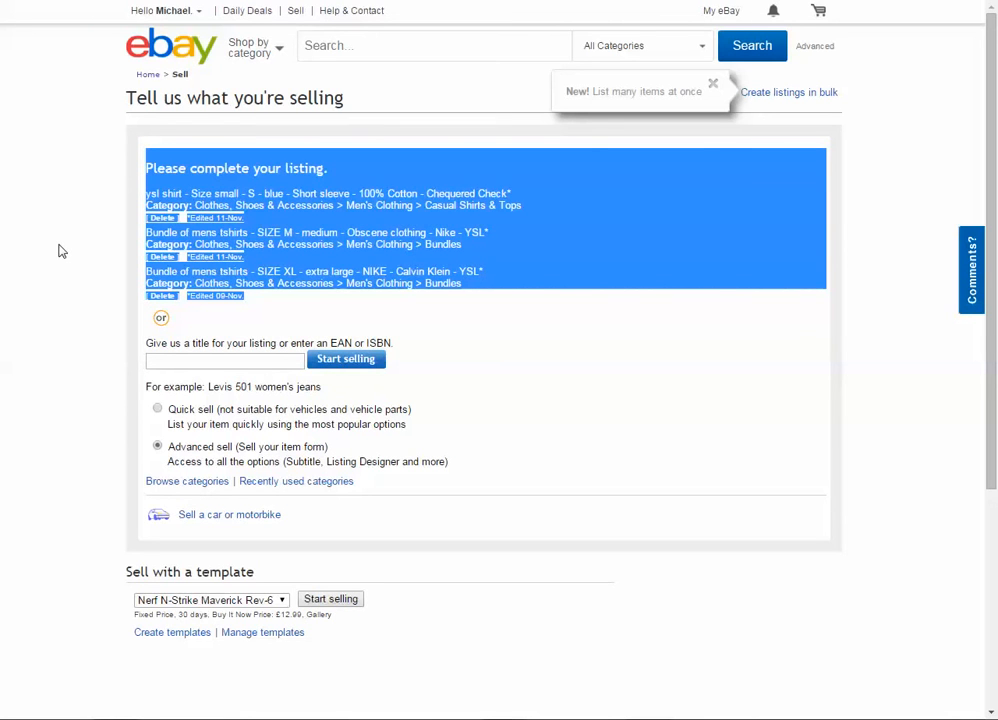
pyautogui.click(260, 313)
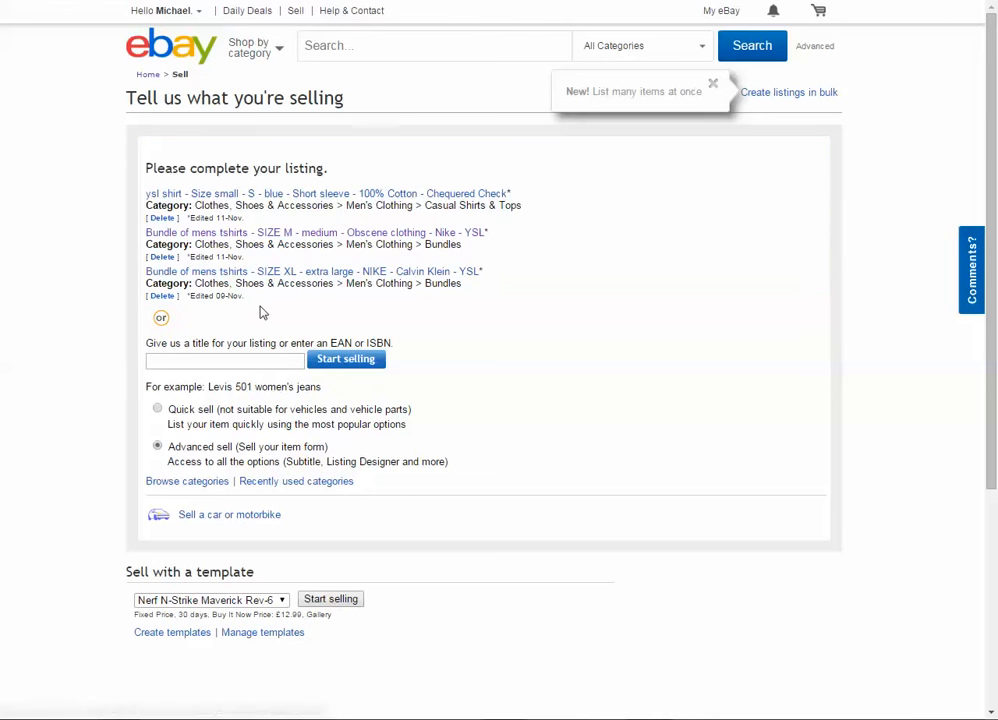